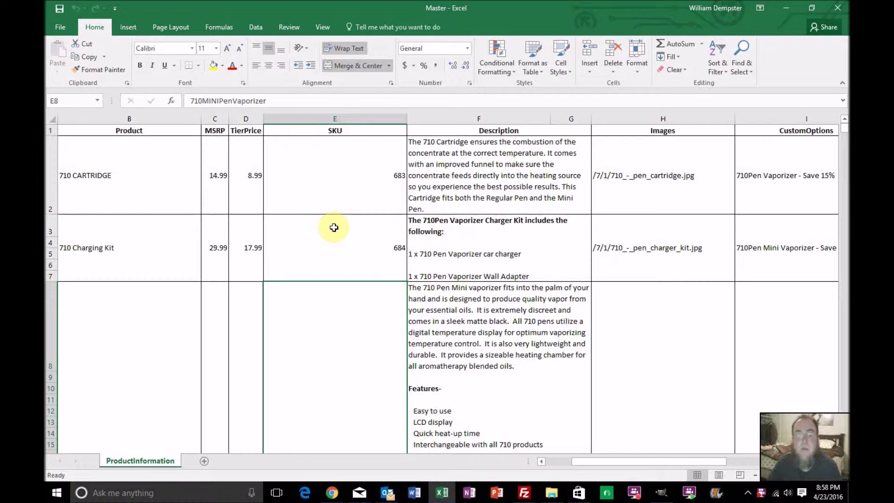
Inspect the charger kit and 710 CARTRIDGE description cells in the product data
scroll(360, 292, "down", 2)
scroll(360, 292, "up", 2)
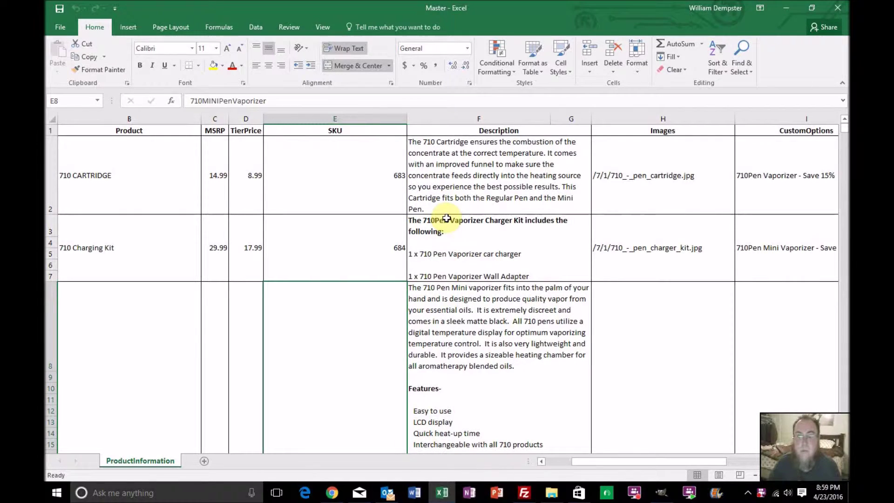
scroll(482, 242, "down", 1)
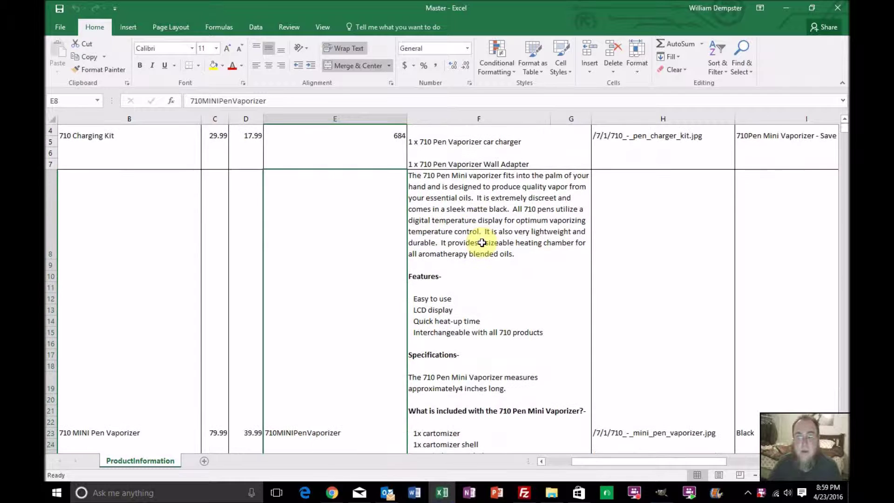
scroll(482, 243, "up", 1)
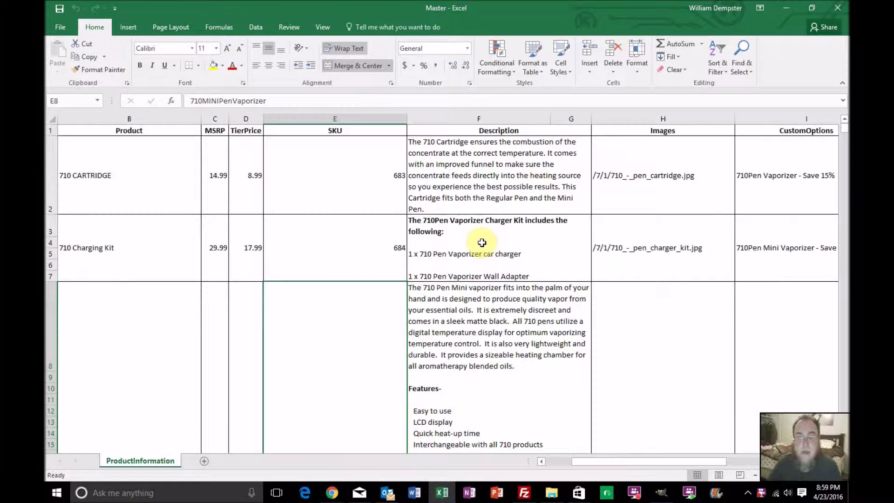
left_click(470, 224)
left_click(469, 244)
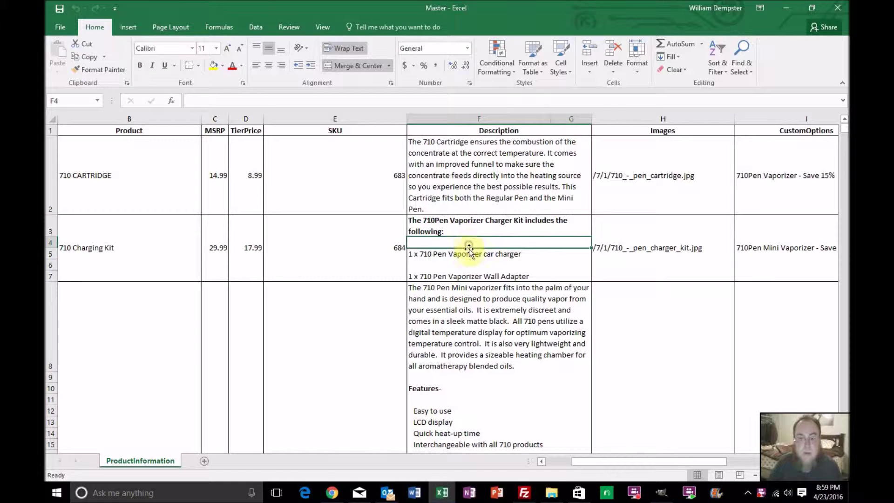
left_click(466, 254)
left_click(468, 268)
left_click(466, 277)
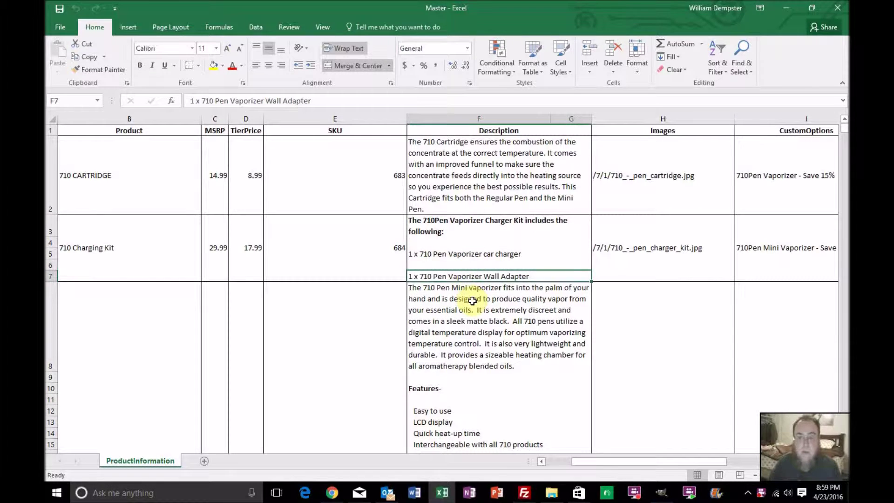
left_click(487, 187)
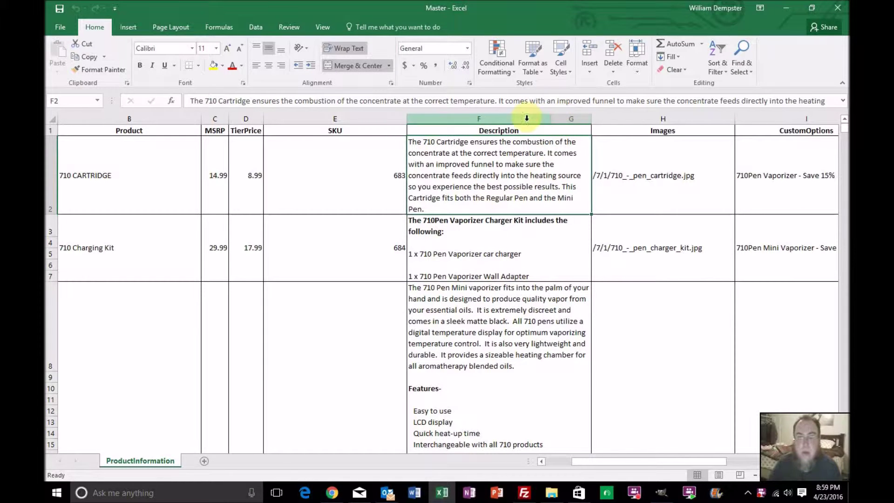
scroll(510, 357, "down", 7)
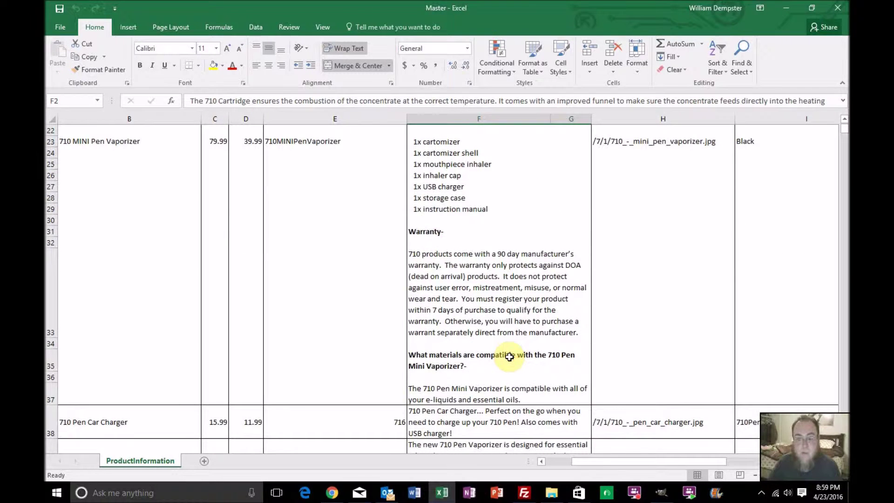
scroll(509, 356, "up", 7)
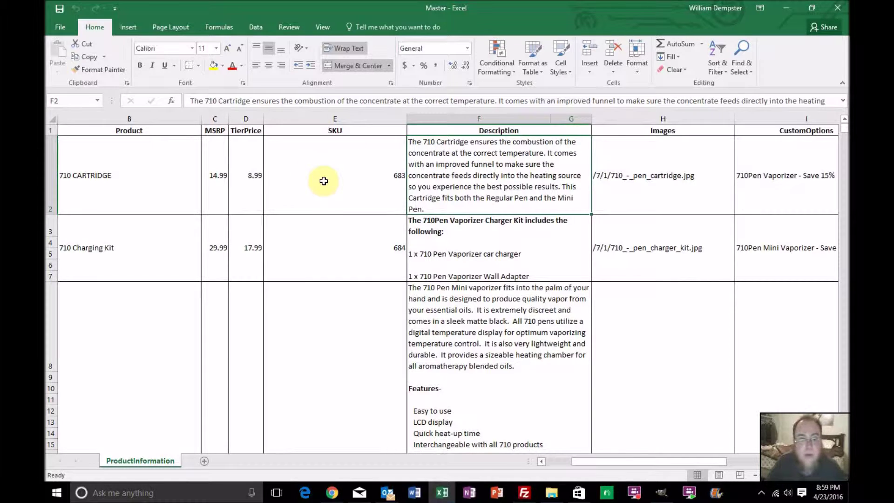
Copy the whole ProductInformation sheet and paste it as values into new Sheet1
key("ctrl+a")
key("ctrl+c")
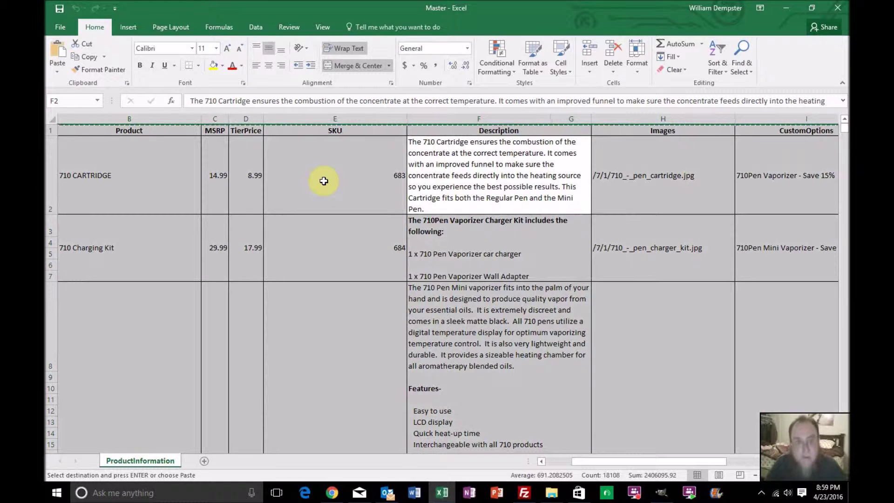
left_click(205, 461)
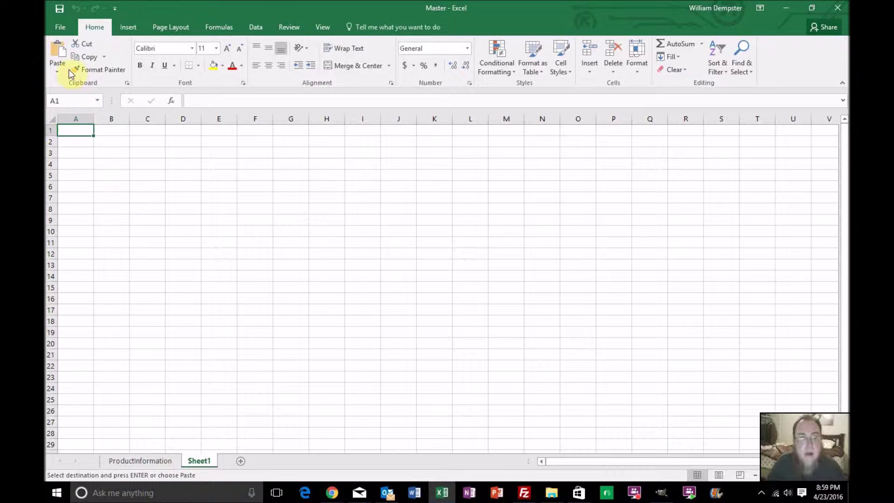
left_click(55, 68)
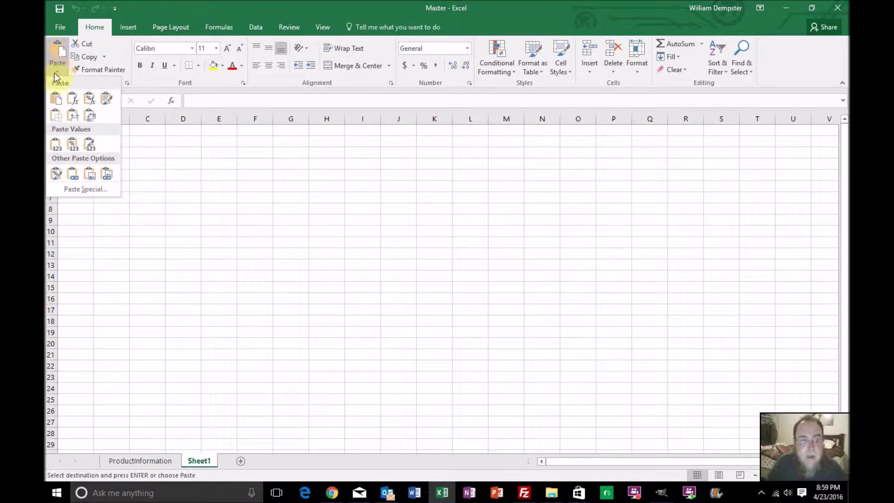
left_click(71, 146)
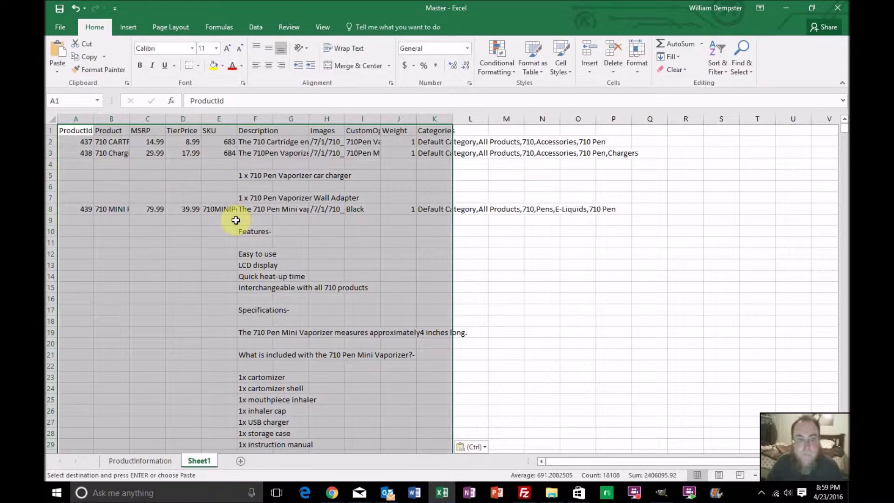
left_click(204, 184)
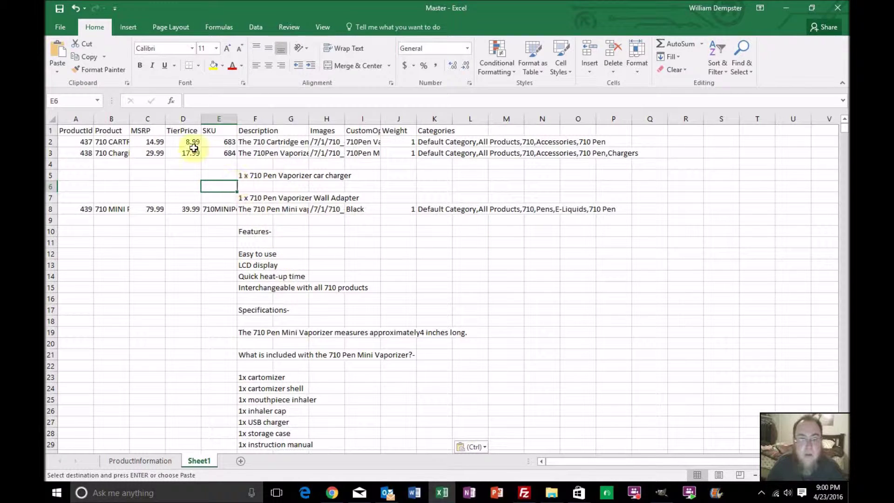
left_click(82, 119)
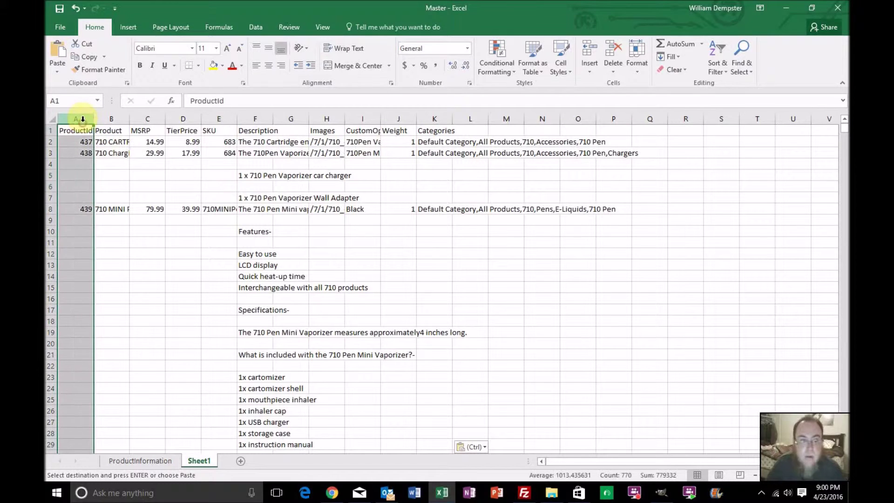
Insert blank columns before ProductId, Product, MSRP and TierPrice
right_click(82, 119)
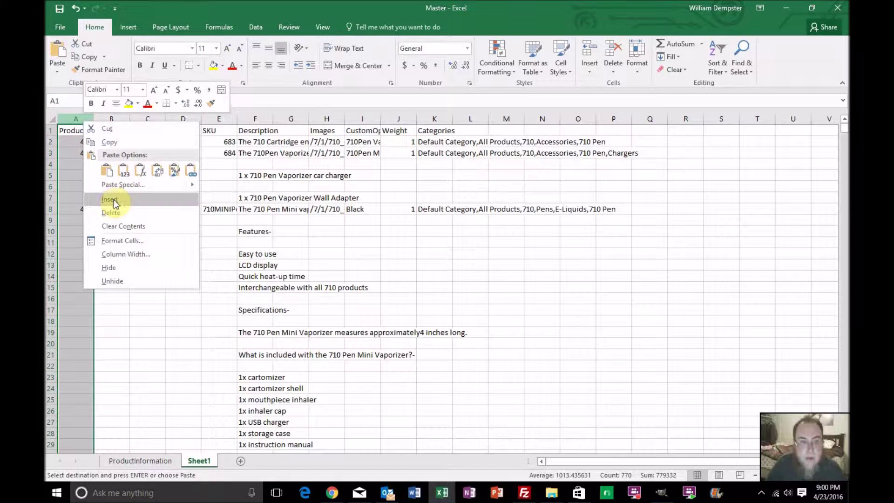
key("Escape")
key("Escape")
left_click(148, 119)
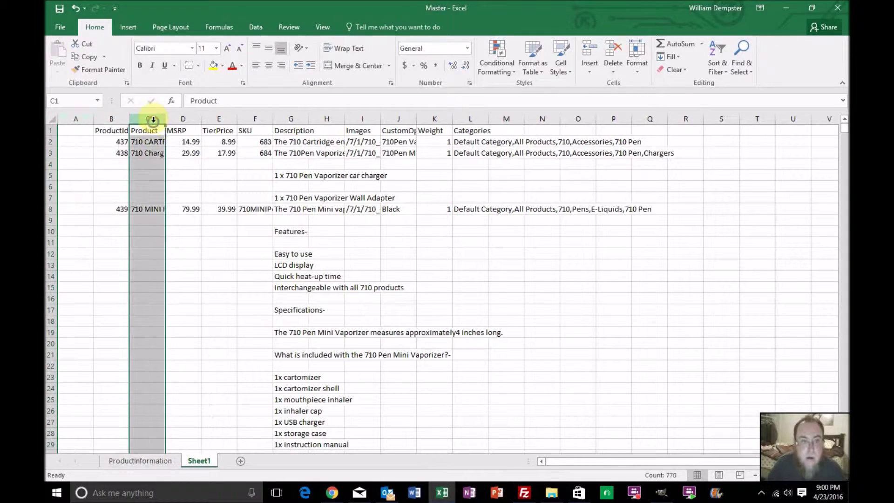
right_click(155, 121)
left_click(179, 200)
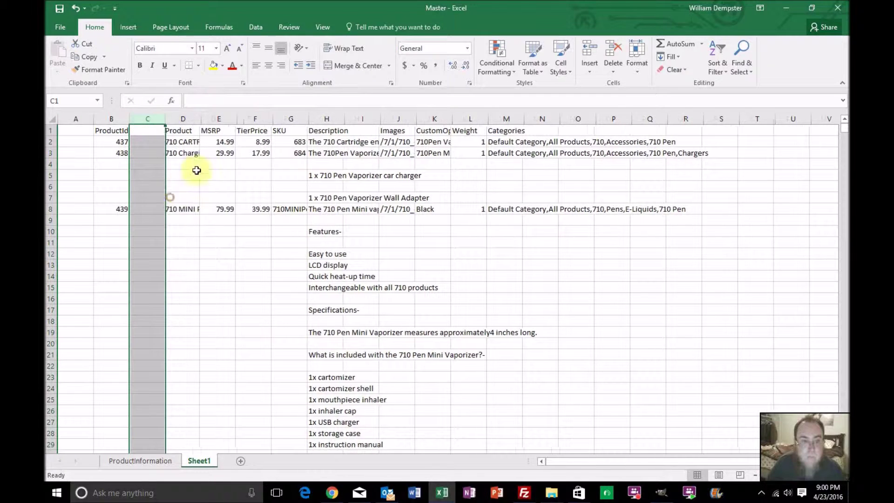
left_click(223, 120)
right_click(224, 121)
left_click(245, 199)
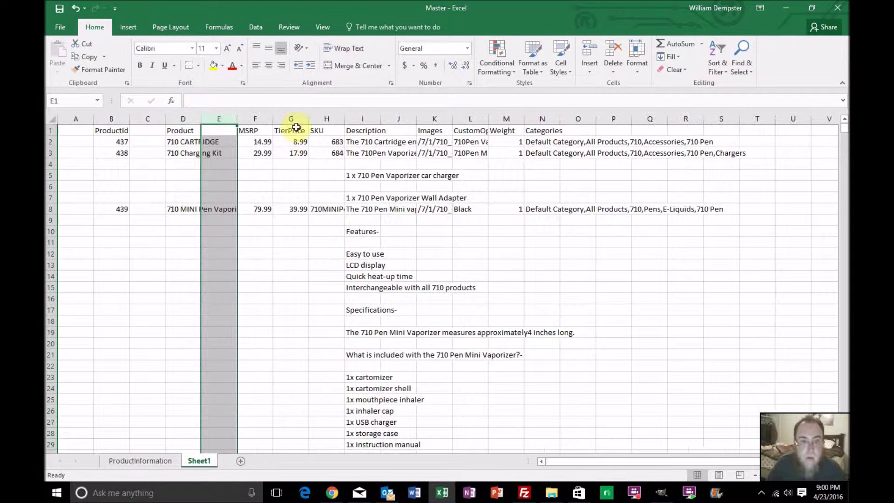
left_click(298, 120)
right_click(298, 120)
left_click(312, 196)
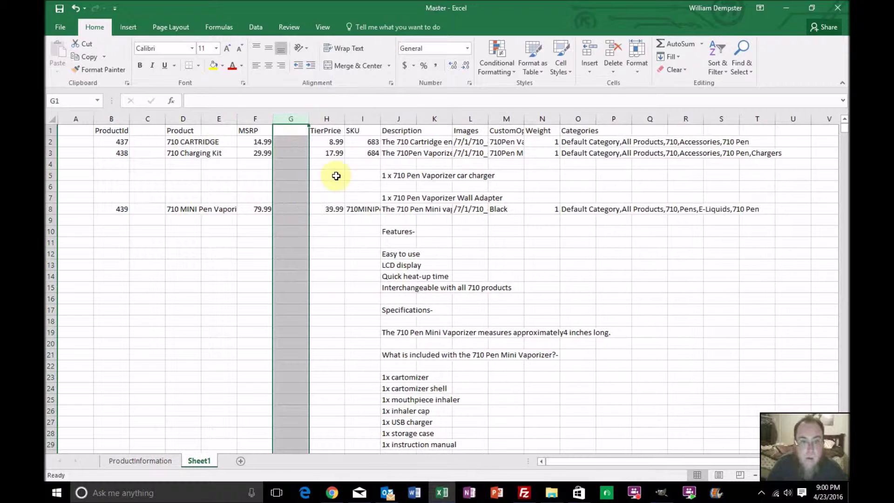
Insert blank columns before SKU, CustomOptions, Weight and Categories
left_click(360, 120)
right_click(361, 121)
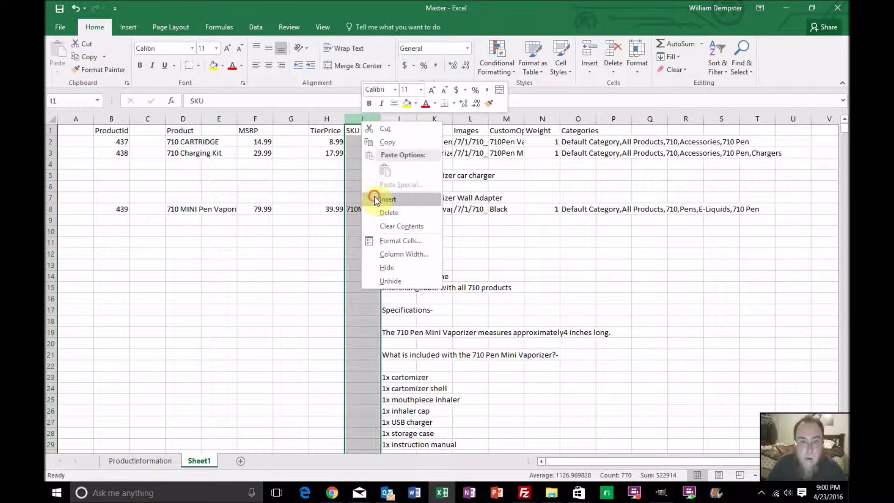
left_click(375, 197)
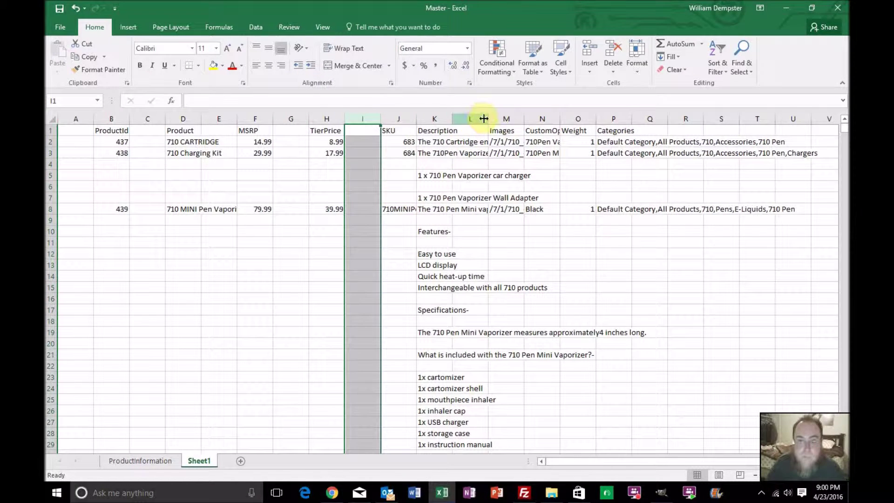
left_click(540, 120)
right_click(540, 120)
left_click(565, 197)
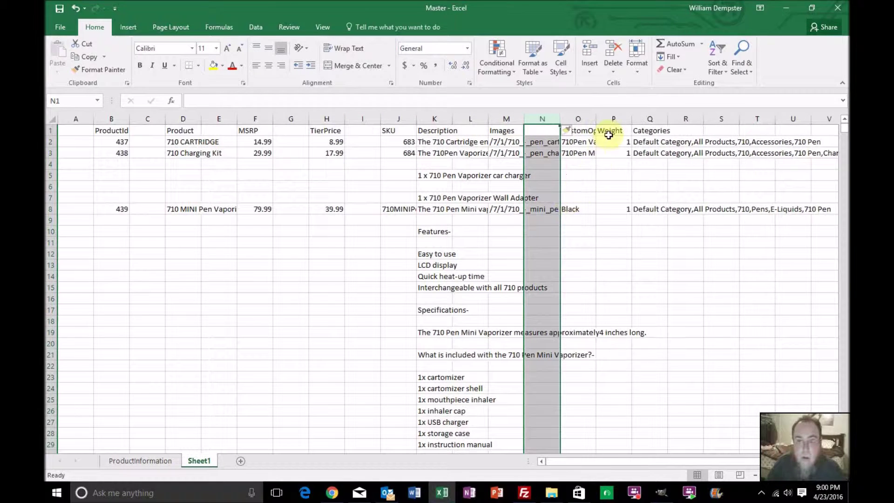
right_click(614, 119)
left_click(640, 198)
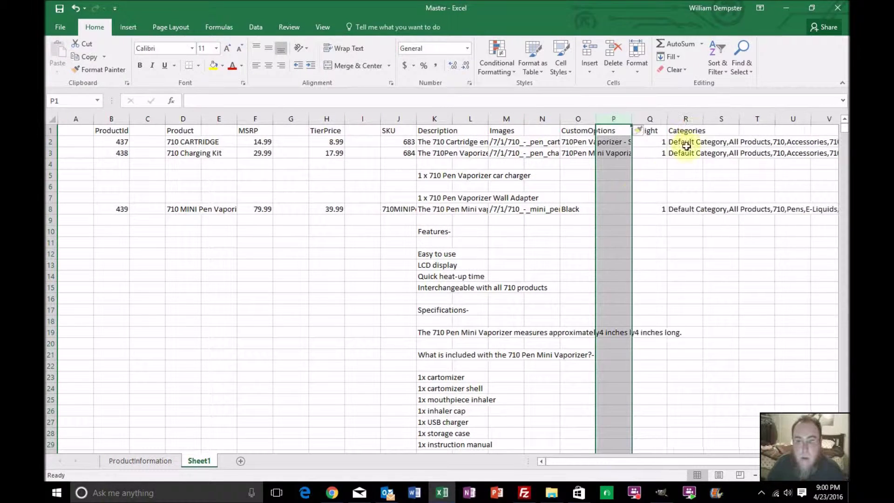
left_click(689, 119)
right_click(689, 119)
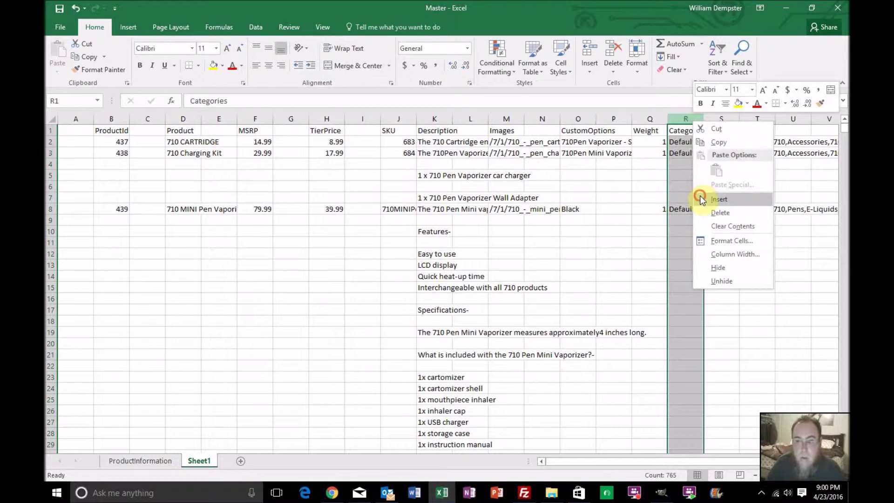
left_click(701, 195)
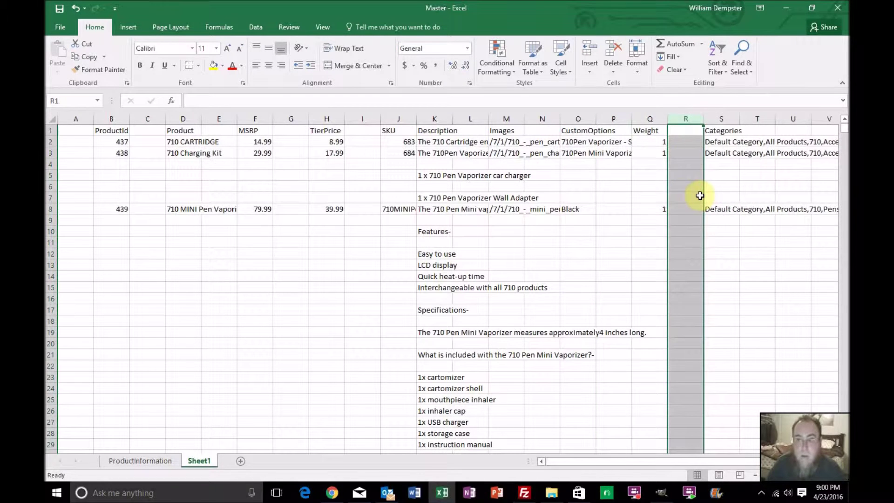
left_click(108, 132)
Copy the ProductId, Product, MSRP and TierPrice headings into A1, C1, E1 and G1
key("ctrl+c")
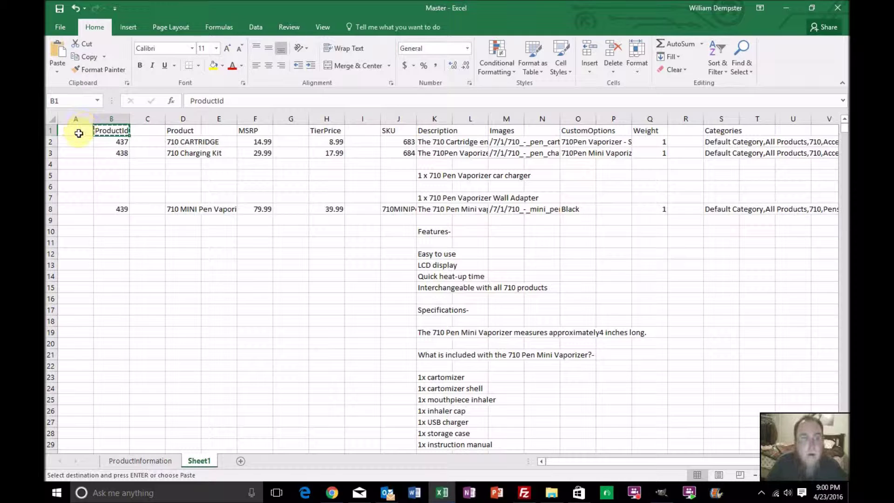
left_click(79, 134)
key("ctrl+v")
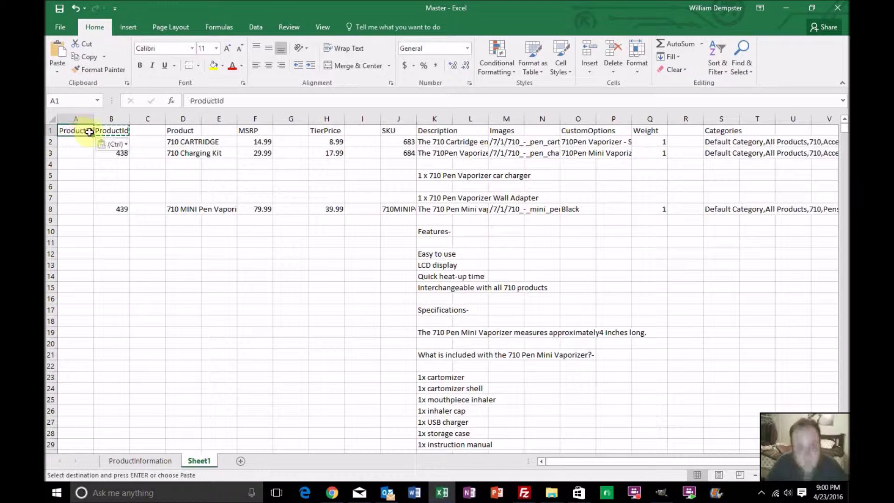
left_click(179, 133)
key("ctrl+c")
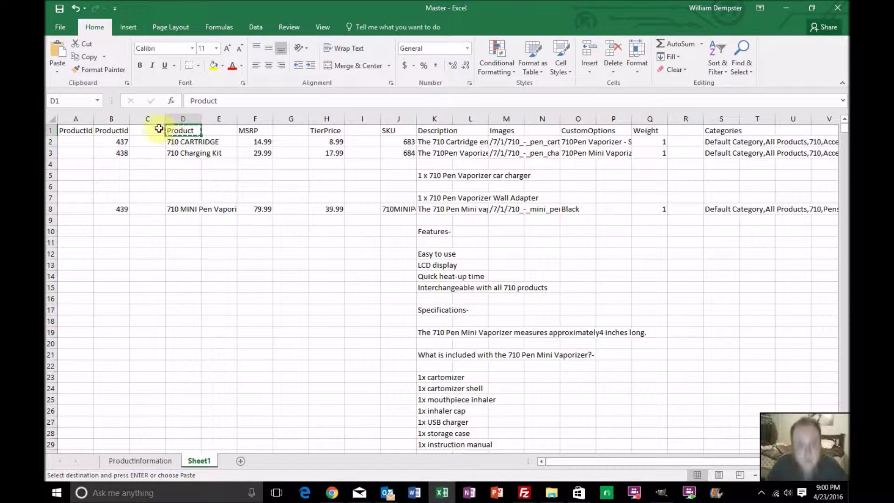
left_click(155, 131)
key("ctrl+v")
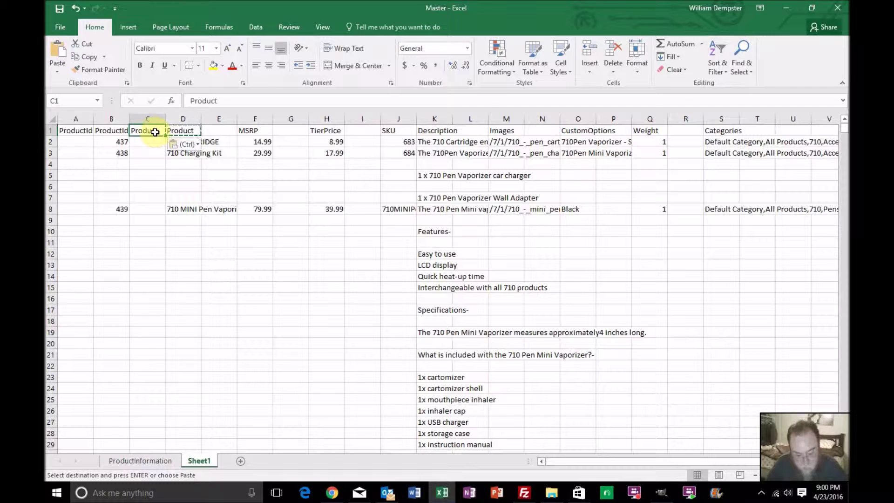
left_click(252, 132)
key("ctrl+c")
left_click(224, 131)
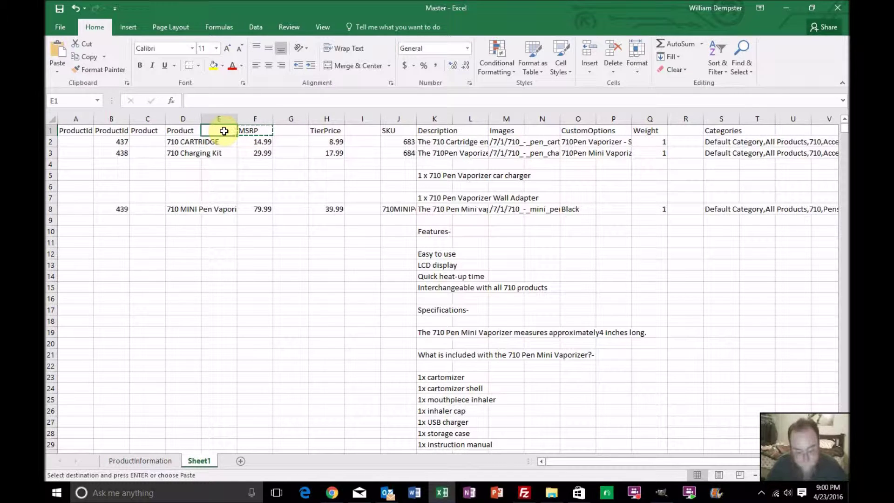
key("ctrl+v")
left_click(320, 131)
key("ctrl+c")
left_click(288, 131)
key("ctrl+v")
Copy the SKU header into I1 and Images into L1, undoing an accidental SKU edit
left_click(390, 132)
key("Escape")
type("c")
key("ctrl+z")
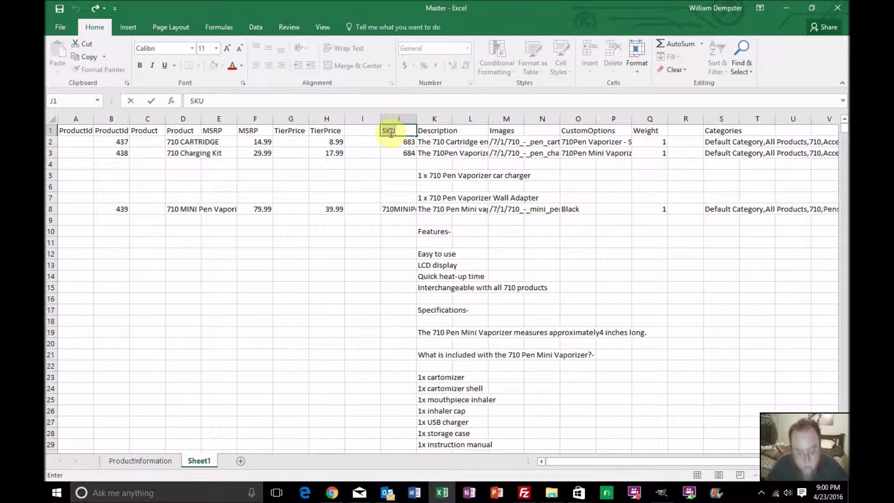
left_click(390, 132)
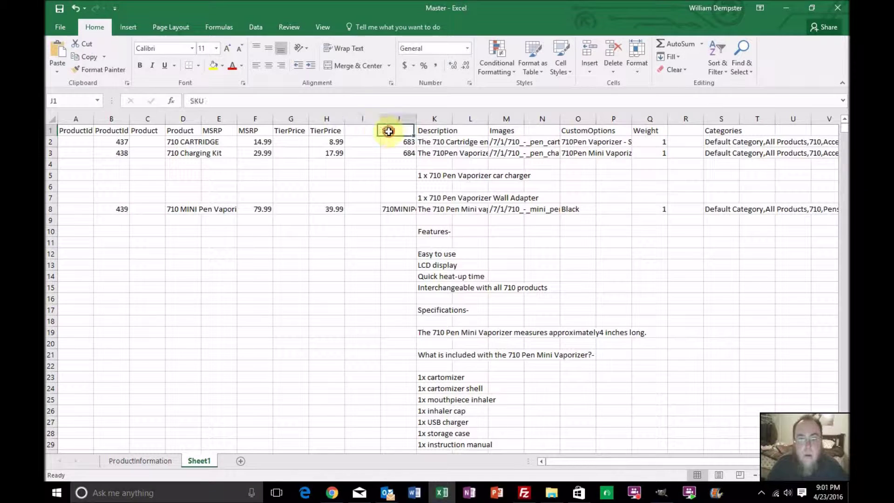
key("ctrl+c")
left_click(369, 131)
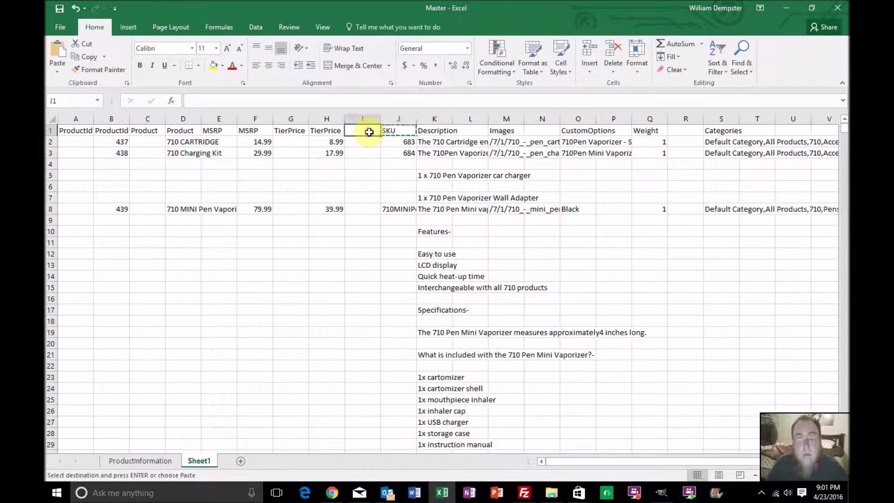
key("ctrl+v")
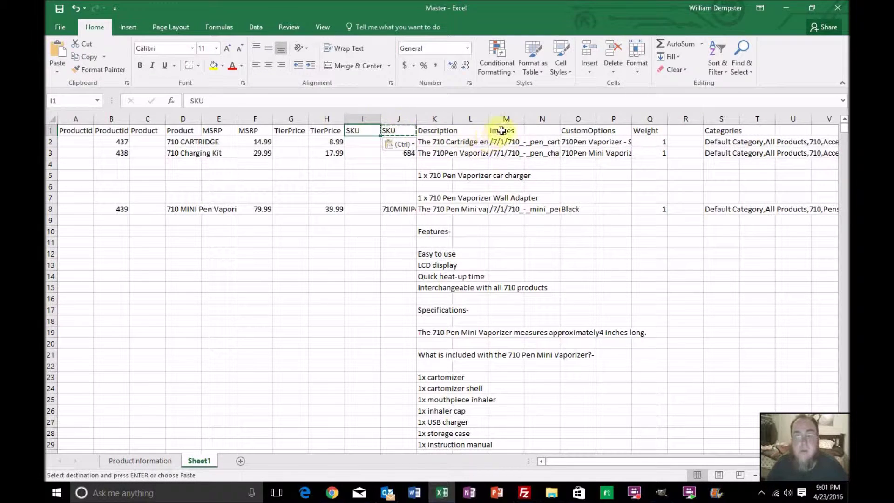
left_click(502, 131)
key("ctrl+c")
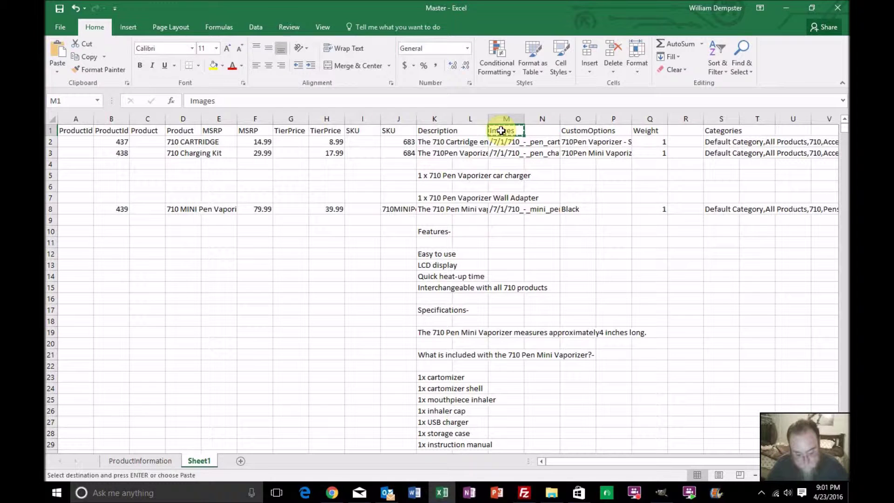
left_click(475, 132)
key("ctrl+v")
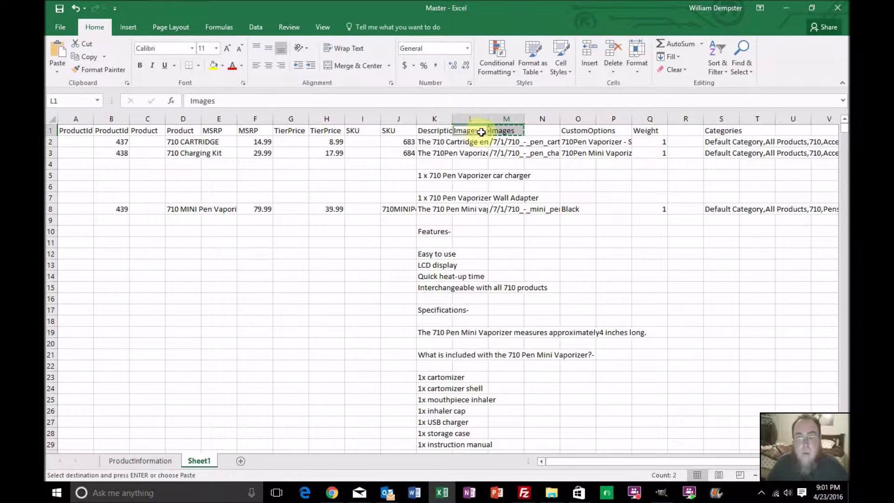
Copy the CustomOptions, Weight and Categories headers into N1, P1 and R1
left_click(576, 135)
key("ctrl+c")
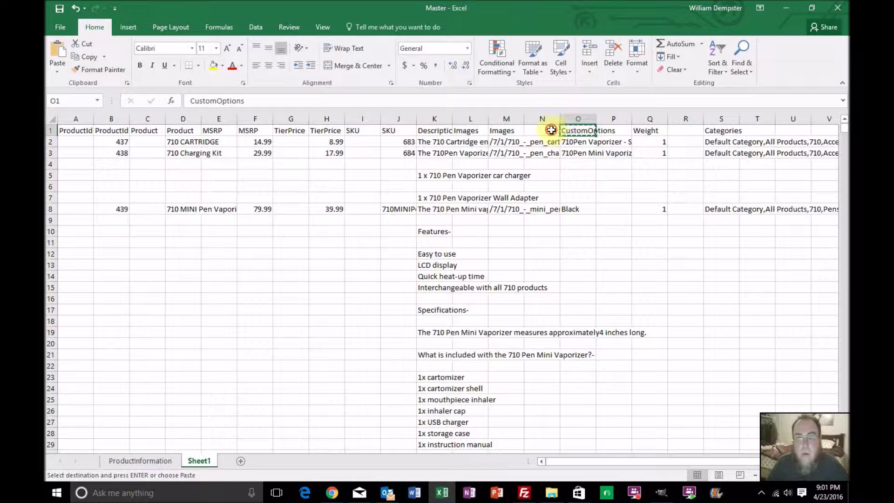
left_click(556, 132)
key("ctrl+v")
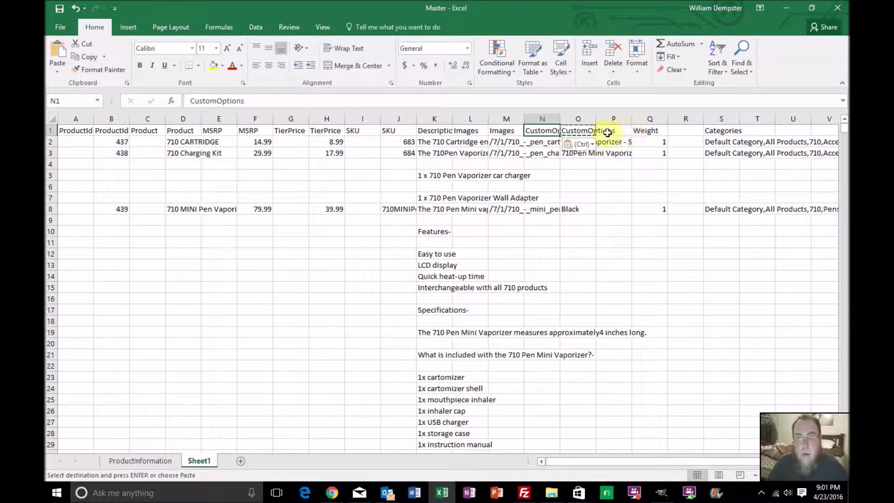
left_click(637, 131)
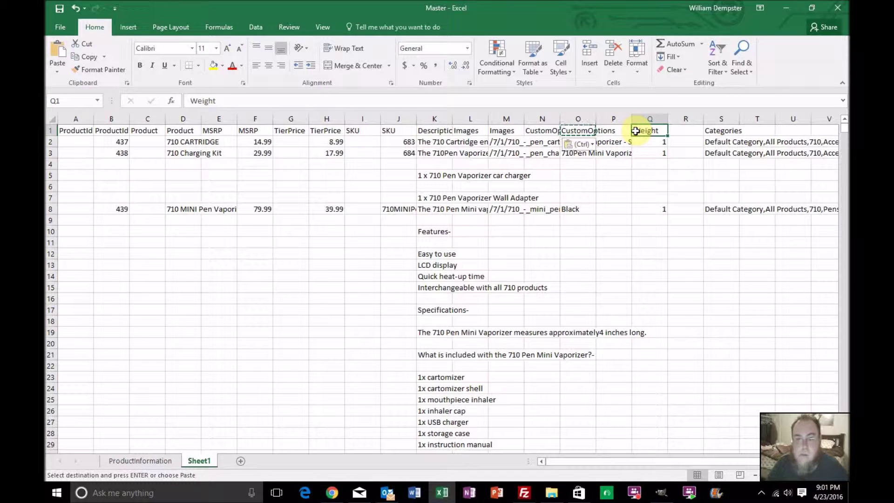
key("ctrl+c")
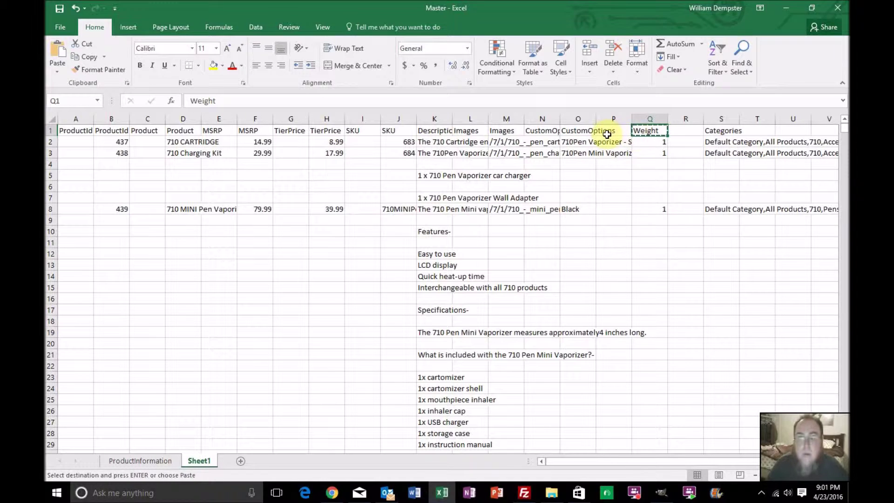
left_click(607, 134)
key("ctrl+v")
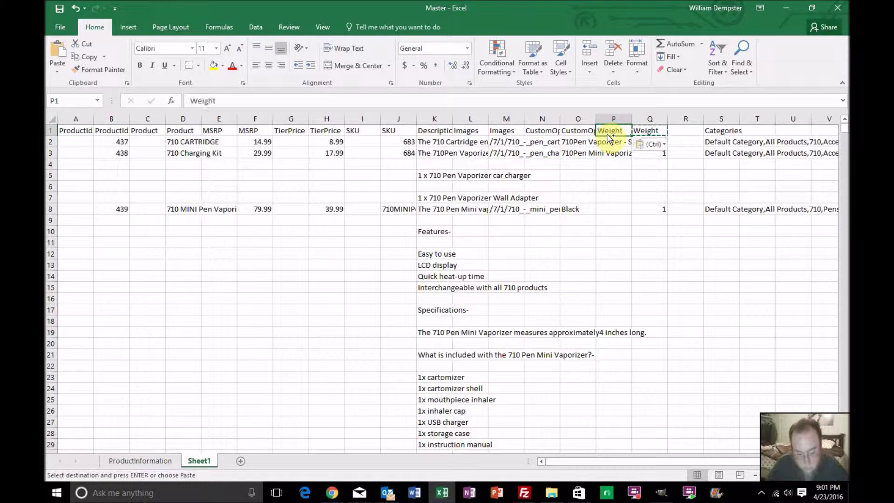
left_click(709, 129)
key("ctrl+c")
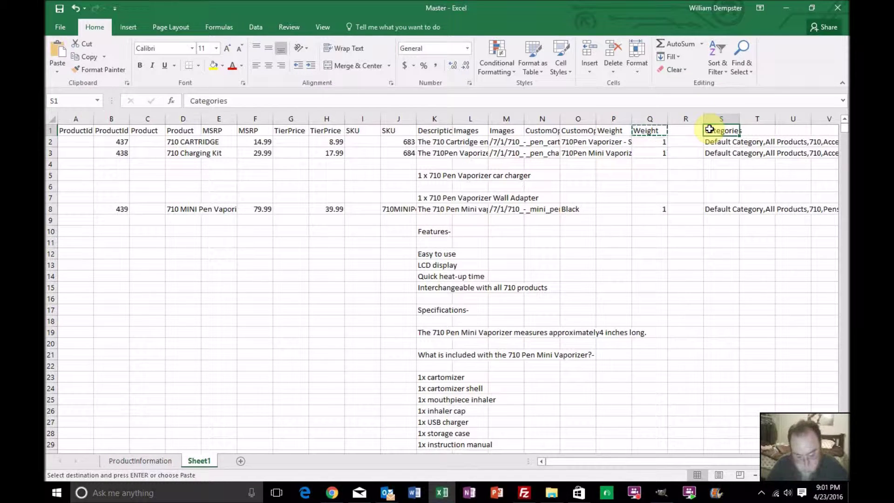
left_click(692, 134)
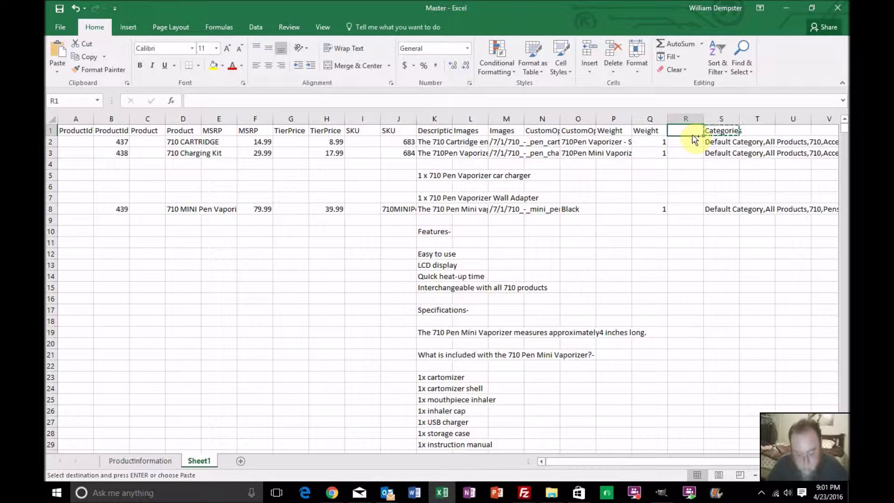
key("ctrl+v")
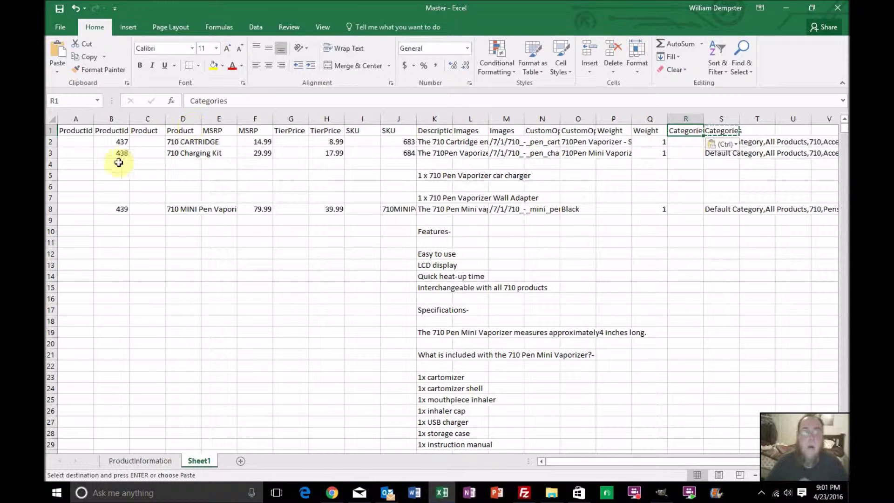
left_click(84, 145)
left_click(220, 101)
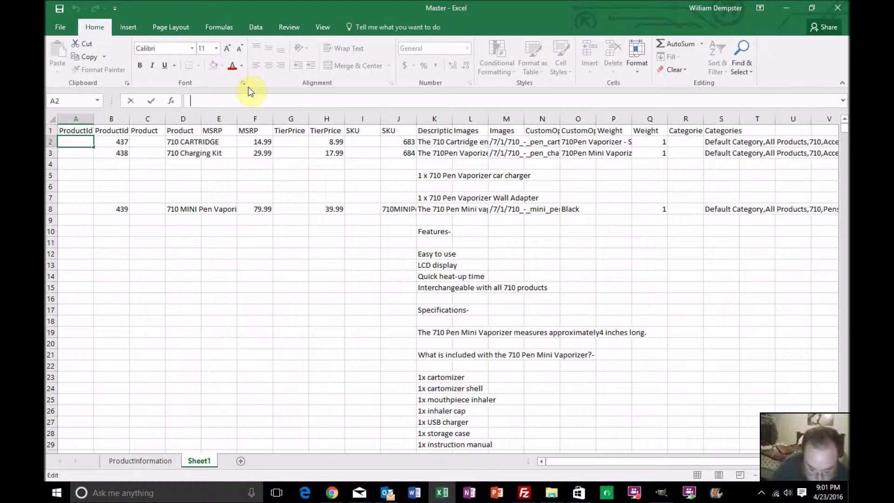
Enter =IF(ISBLANK(B2),A1,B2) in A2 so it displays 437
type("=f")
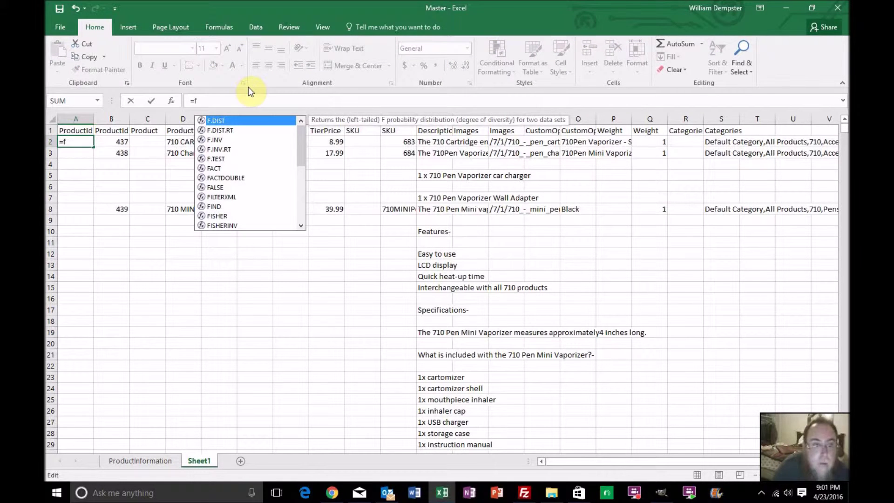
key("BackSpace")
type("if")
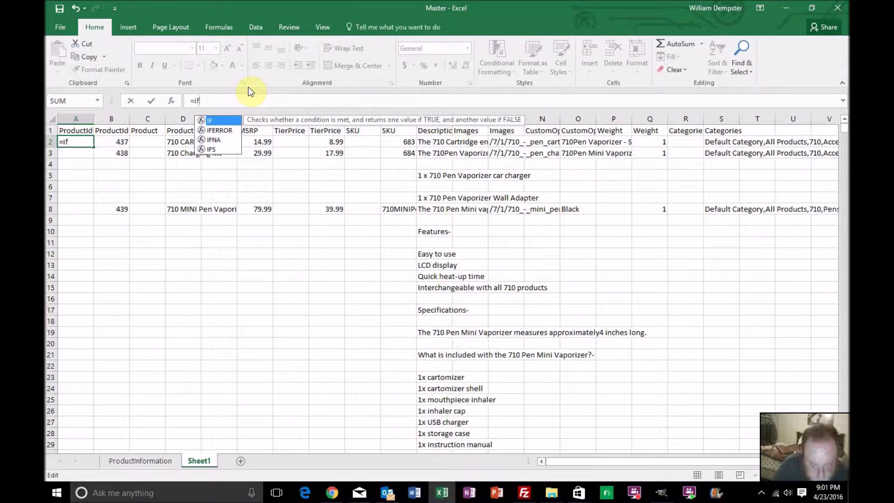
type("(")
type("isblank")
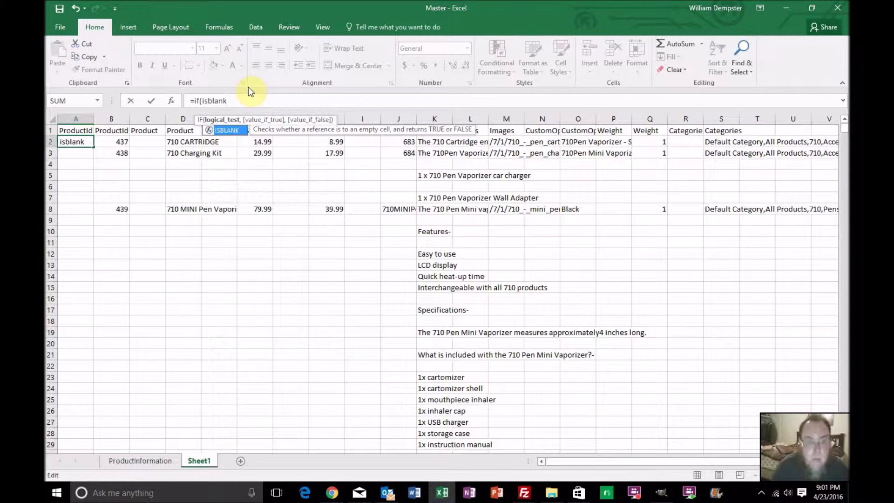
type("(")
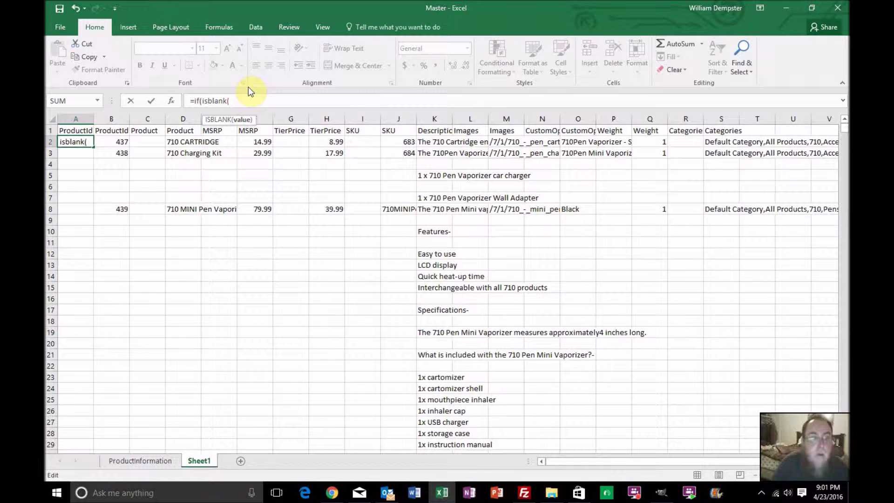
left_click(111, 141)
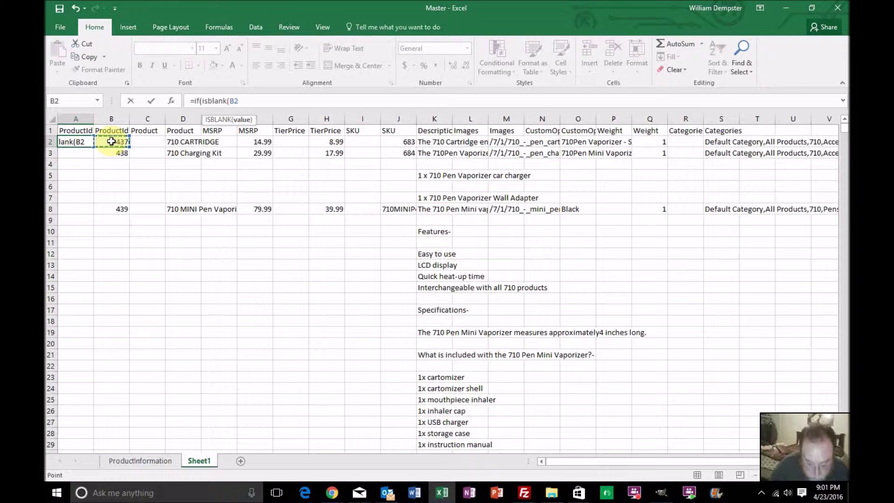
type("),")
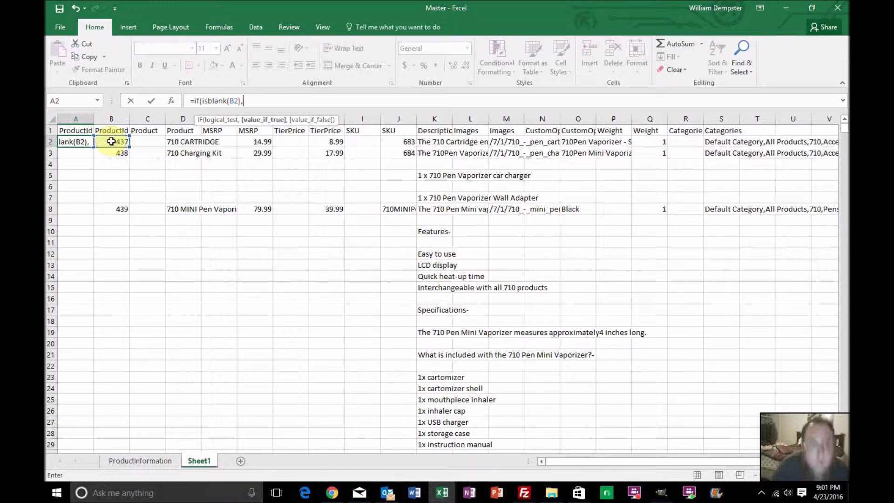
left_click(89, 129)
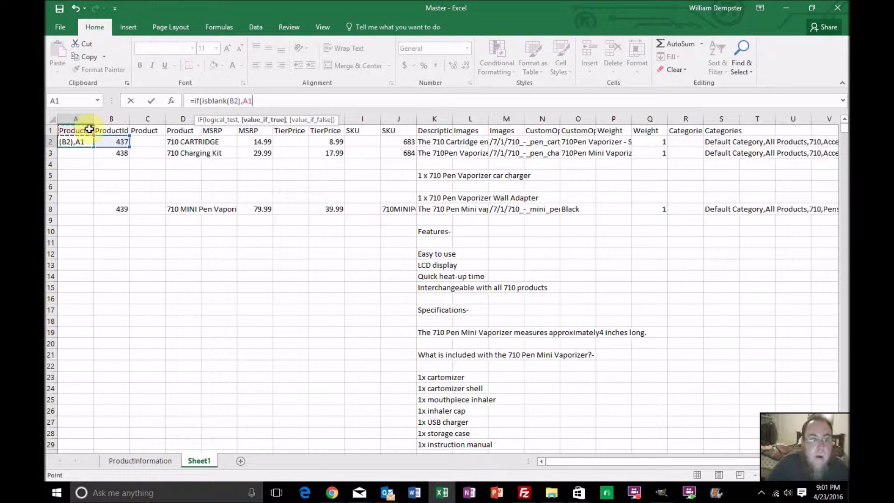
type(",")
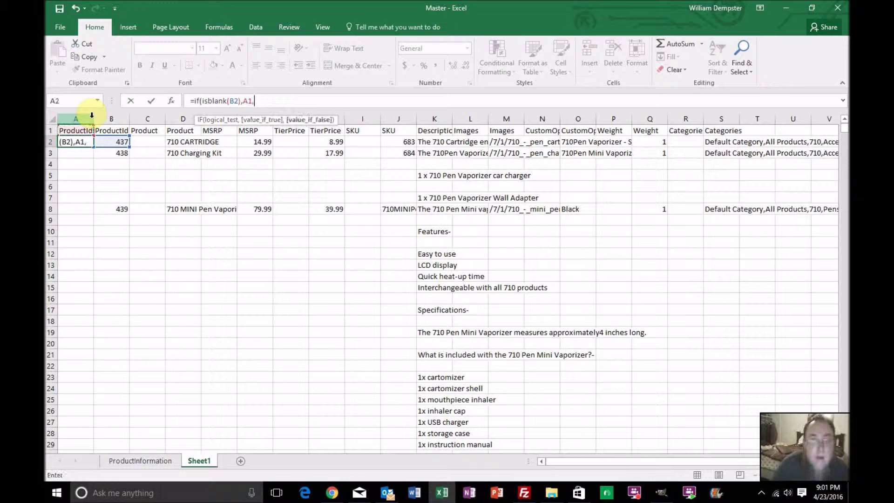
left_click(115, 142)
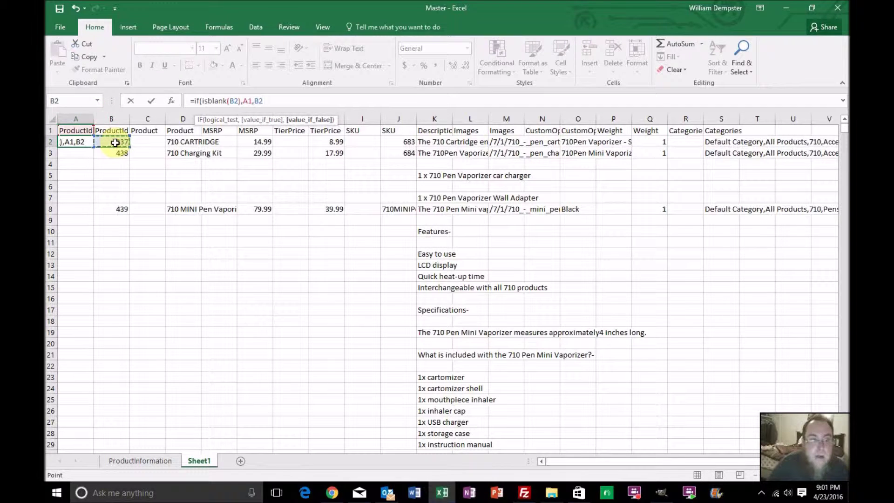
type(")")
key("Return")
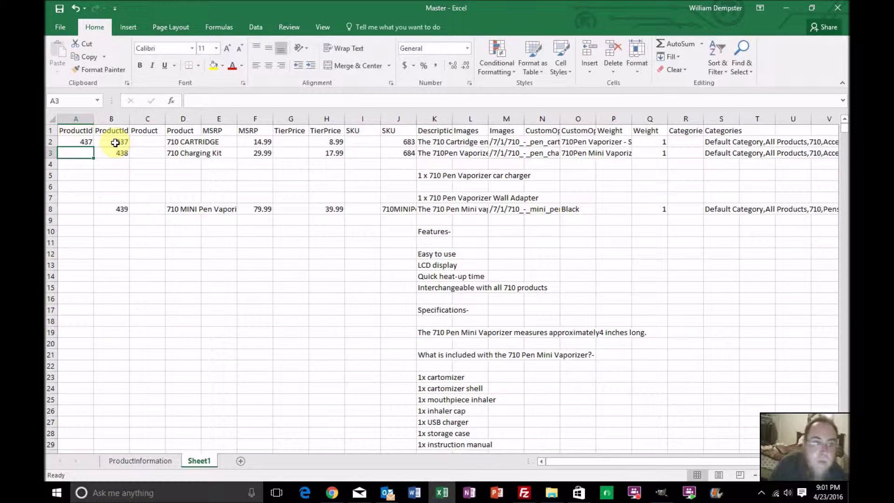
left_click(80, 141)
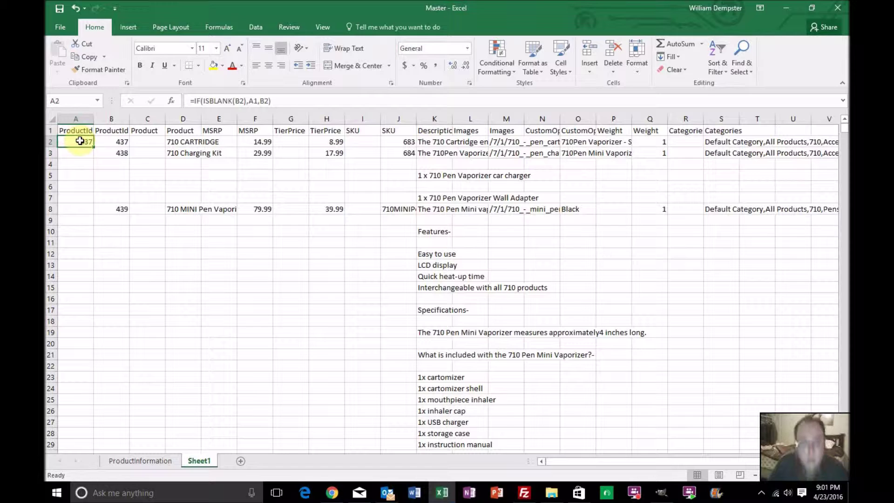
Copy the A2 formula and paste it down column A to row 22406
left_click_drag(93, 146, 93, 158)
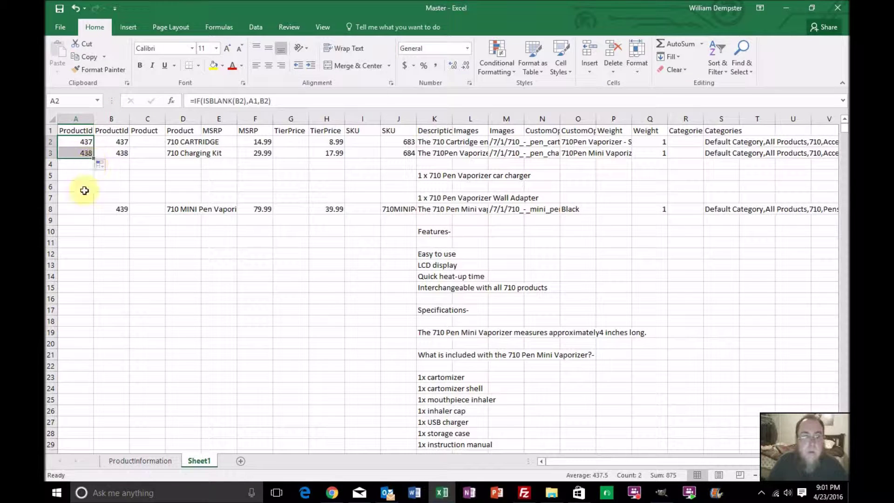
left_click(85, 163)
left_click(84, 142)
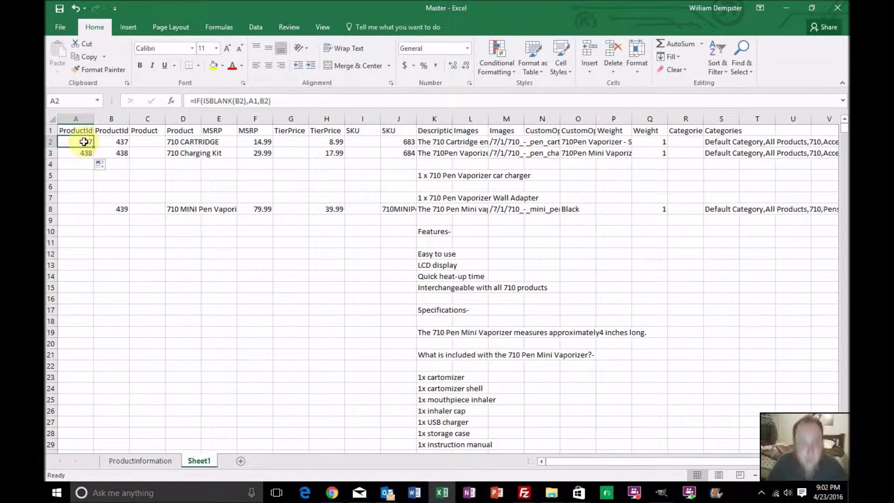
key("ctrl+c")
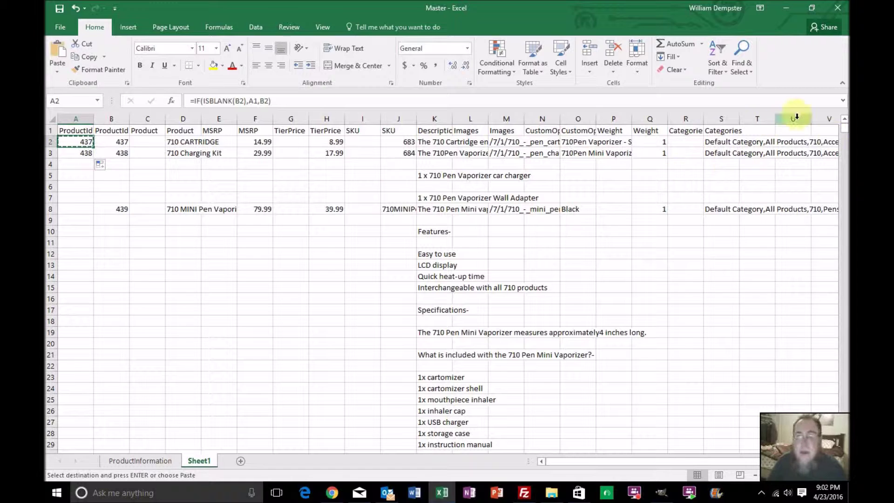
left_click_drag(846, 135, 838, 275)
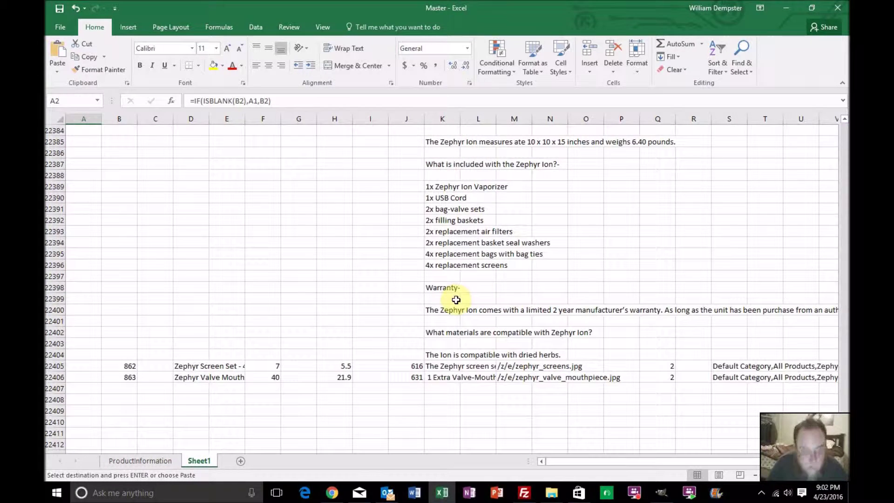
left_click(80, 377)
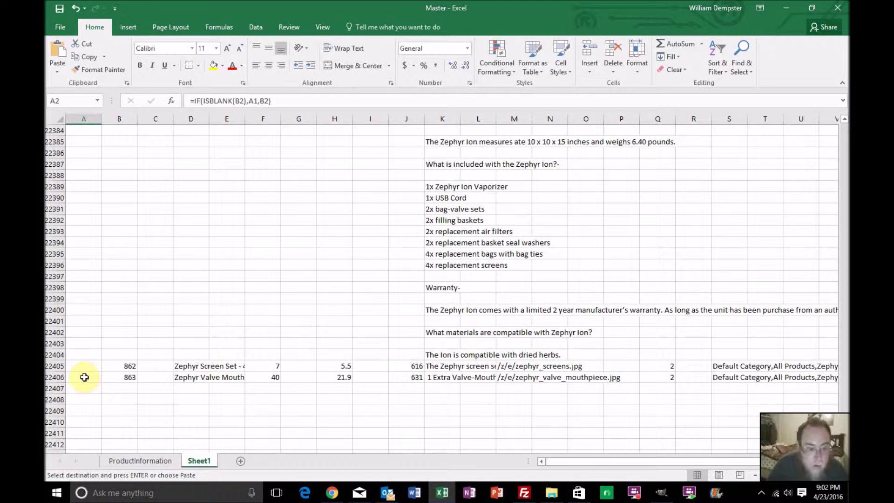
key("ctrl+shift+Up")
key("ctrl+v")
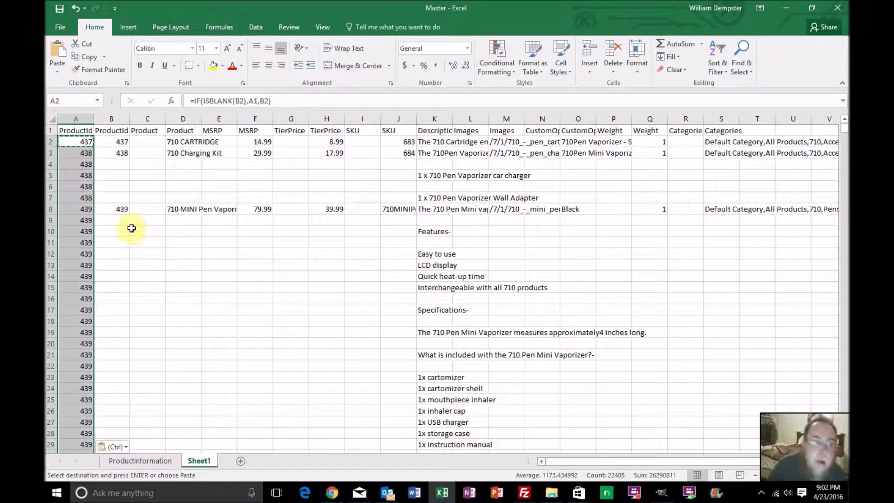
Re-paste the ProductId formula and check filled ids such as 439, 442, 1240, 1428
scroll(132, 219, "down", 3)
scroll(132, 219, "up", 3)
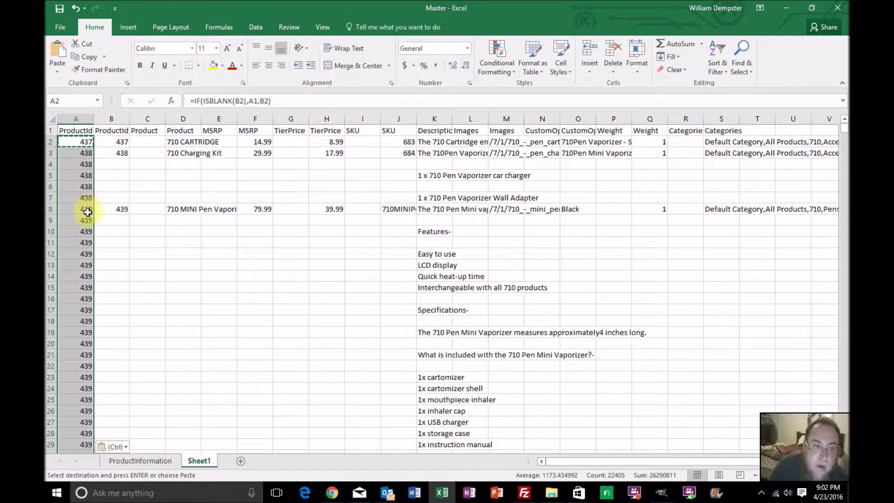
scroll(119, 224, "down", 6)
scroll(119, 225, "down", 3)
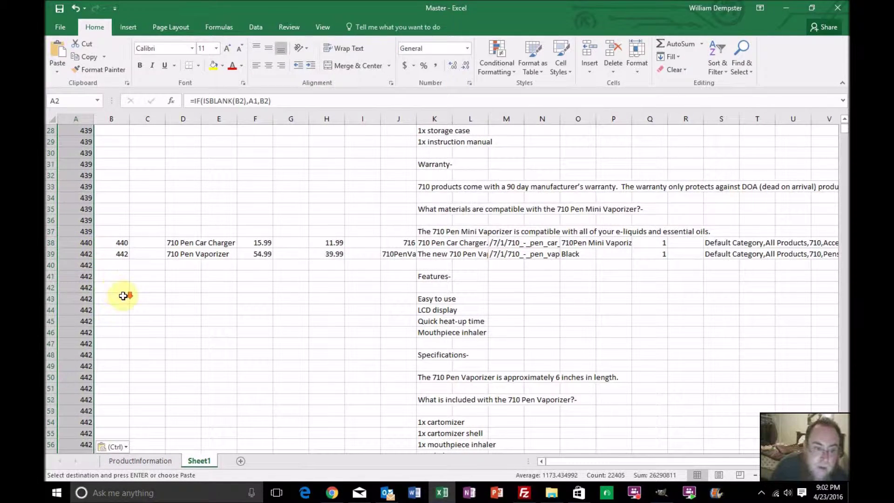
scroll(123, 296, "down", 8)
key("ctrl+v")
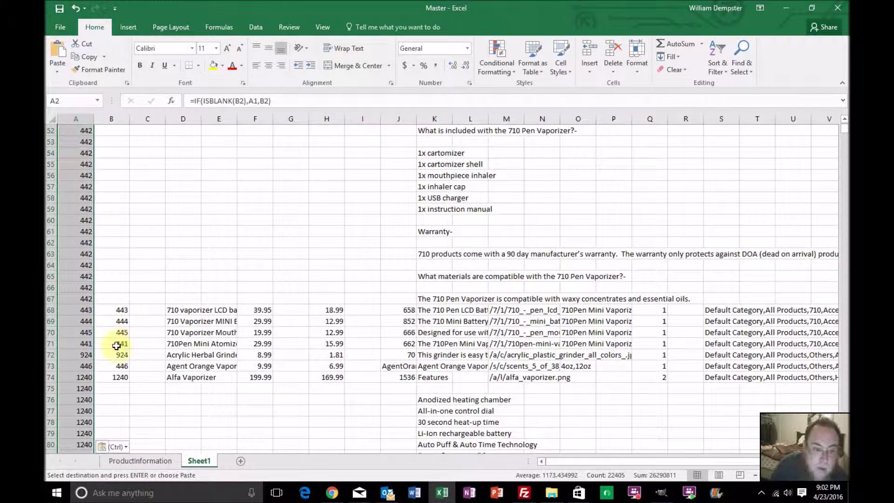
scroll(116, 345, "down", 7)
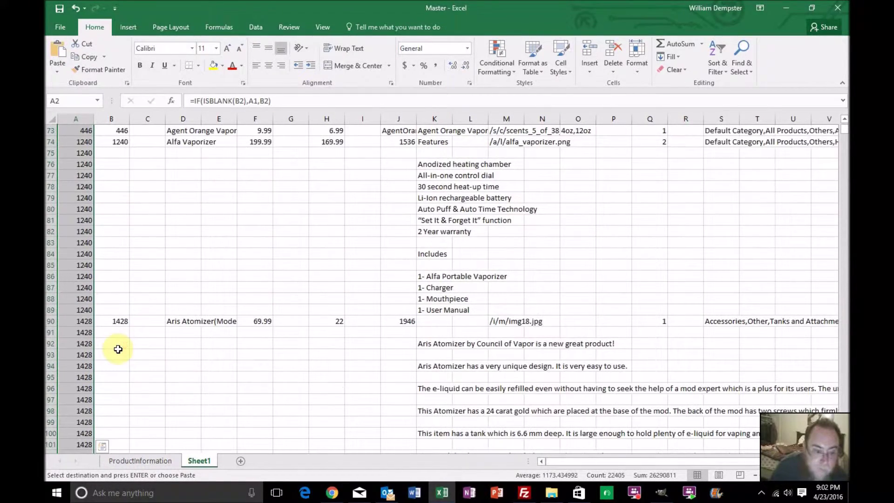
scroll(117, 349, "down", 1)
scroll(118, 347, "up", 20)
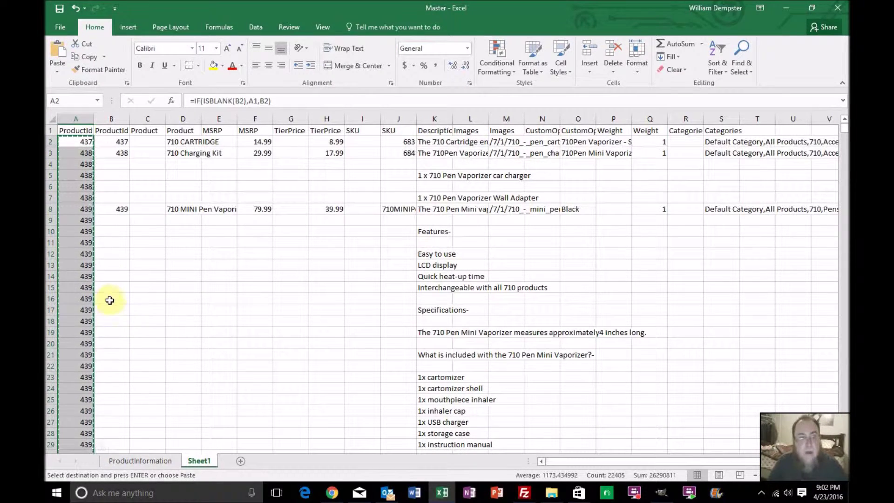
Paste the fill-down formula into columns C, E, G and I for Product, MSRP, TierPrice, SKU
left_click(156, 141)
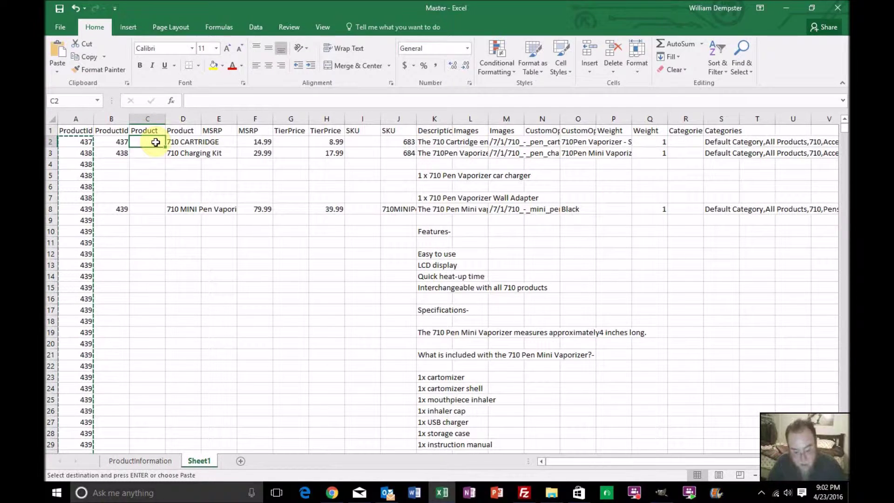
key("ctrl+v")
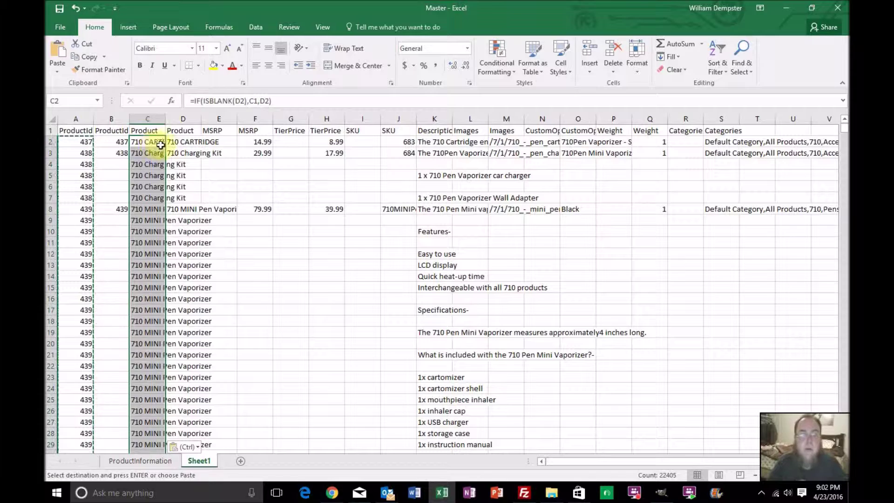
left_click(220, 143)
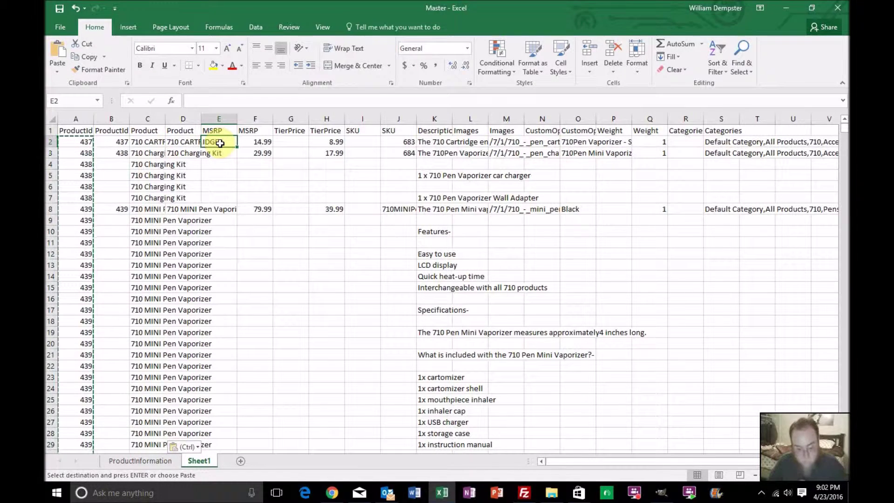
key("ctrl+v")
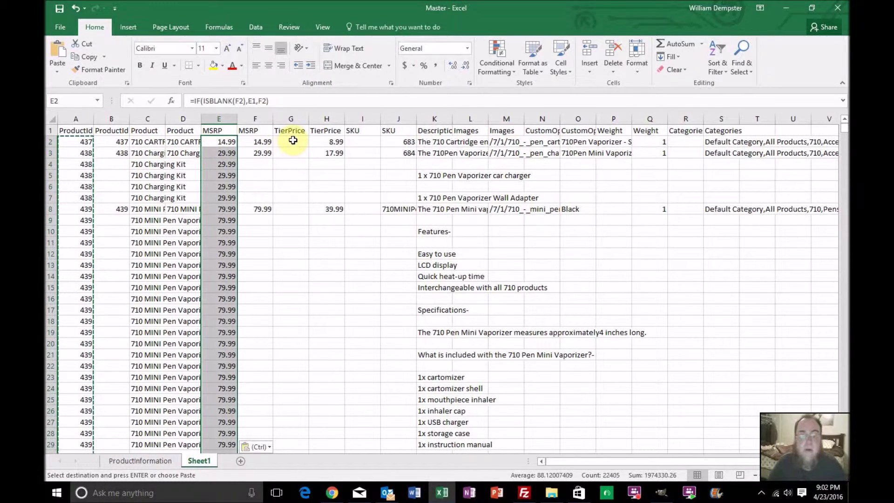
left_click(293, 140)
key("ctrl+v")
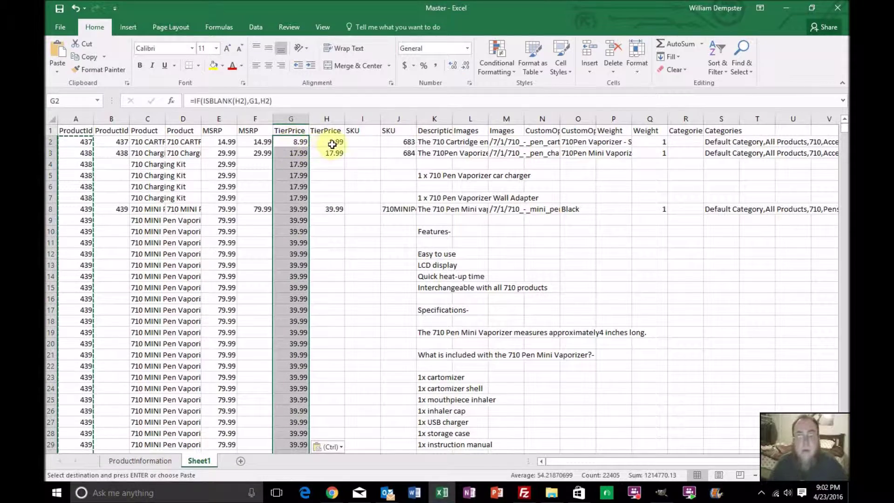
left_click(357, 142)
key("ctrl+v")
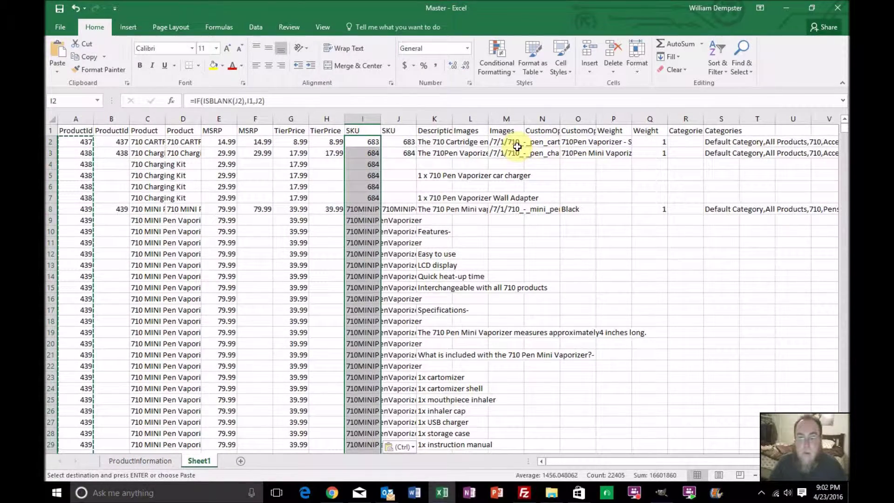
Paste the fill-down formula down columns L, N, P and R for Images, CustomOptions, Weight, Categories
left_click(464, 142)
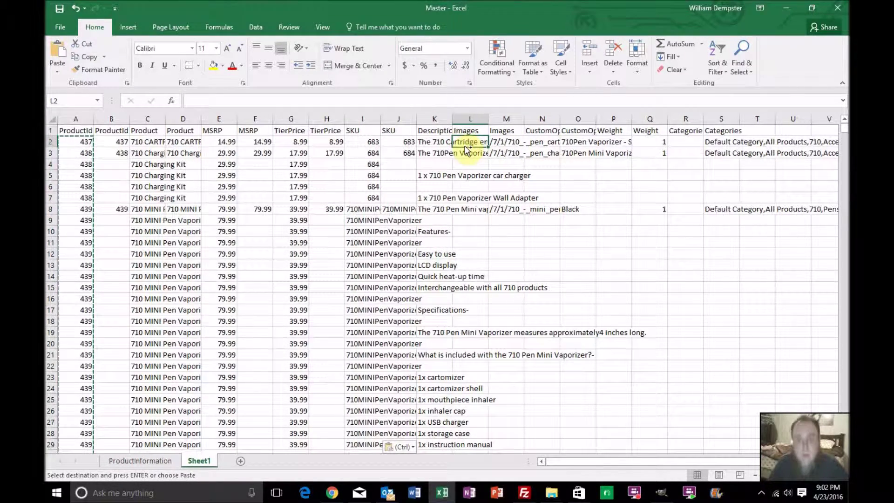
key("ctrl+shift+Down")
key("ctrl+v")
left_click(499, 145)
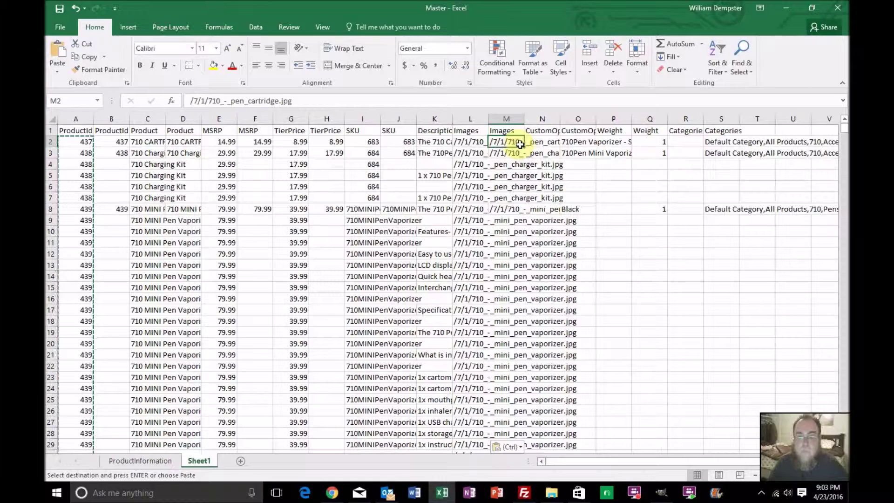
left_click(540, 143)
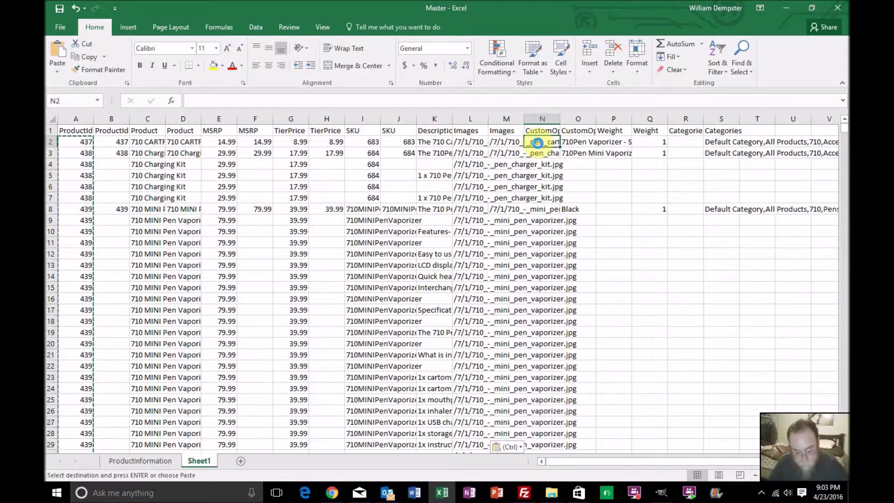
key("ctrl+shift+Down")
key("ctrl+v")
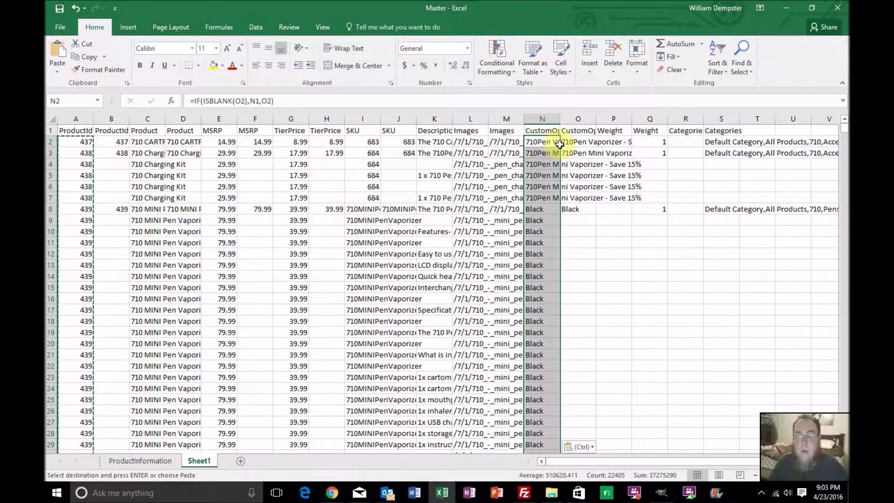
left_click(614, 144)
key("ctrl+shift+Down")
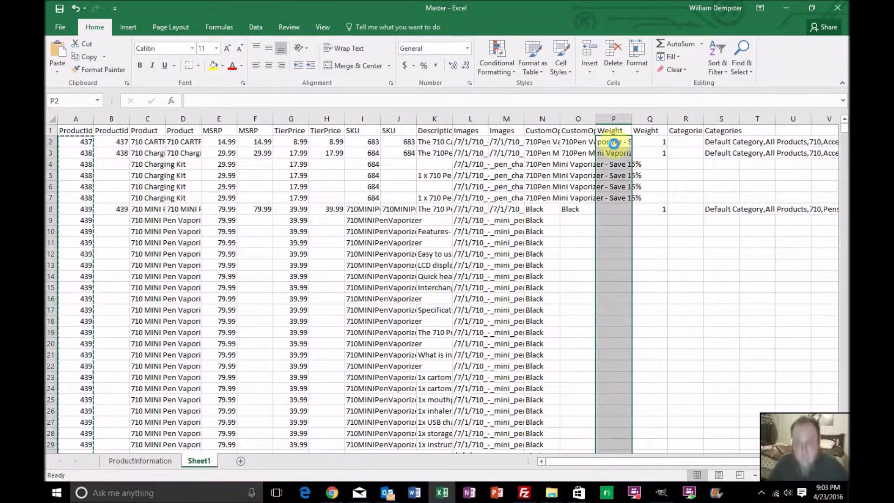
key("ctrl+v")
left_click(680, 139)
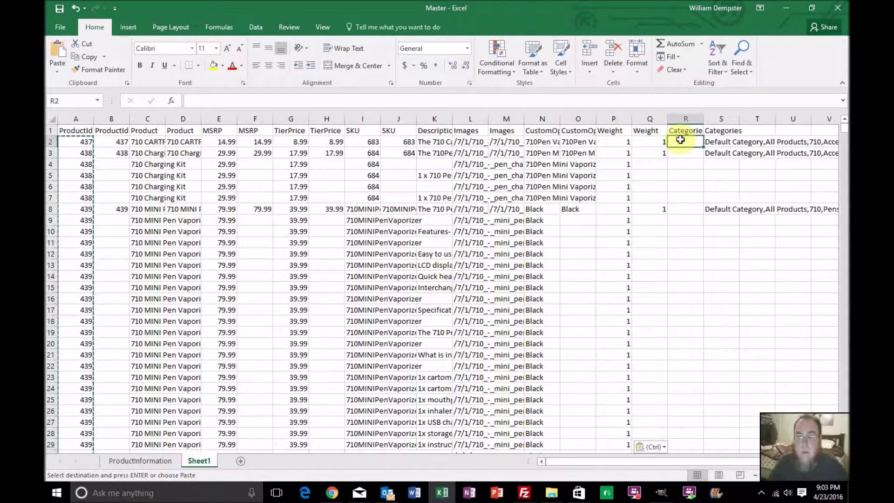
key("ctrl+shift+Down")
key("ctrl+v")
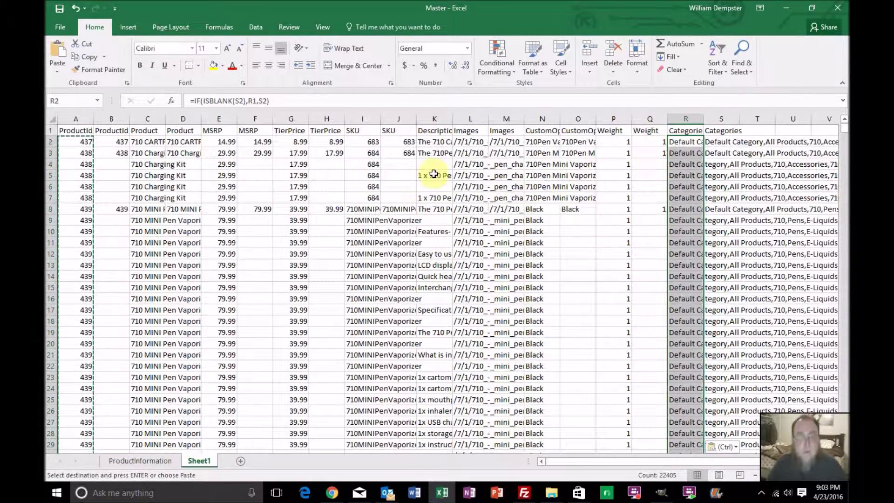
left_click(80, 176)
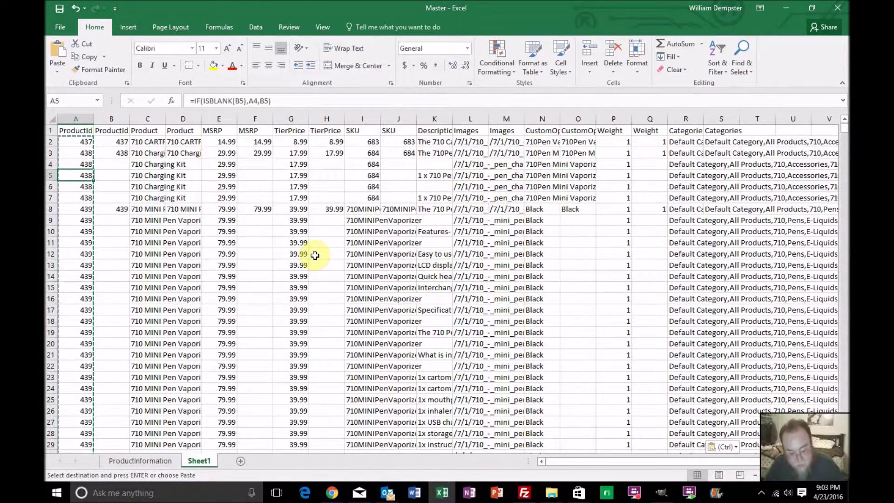
Copy the whole data region from column A to S and show the paste choices
key("ctrl+a")
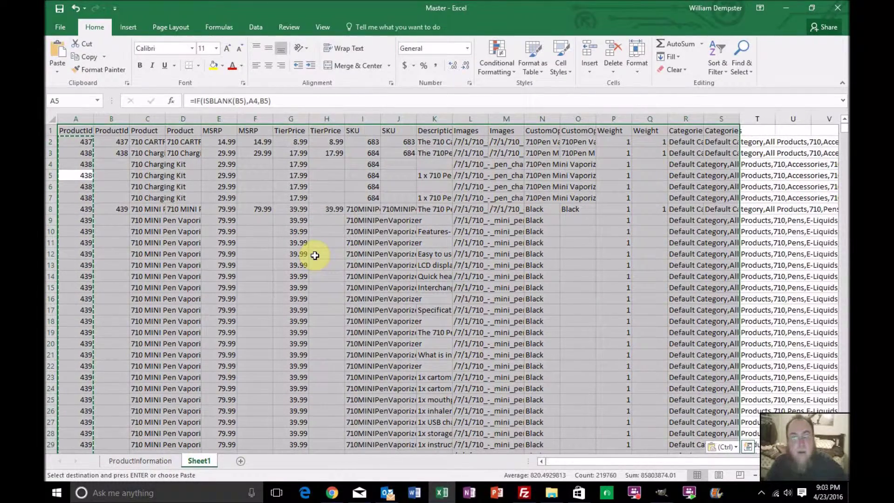
key("ctrl+c")
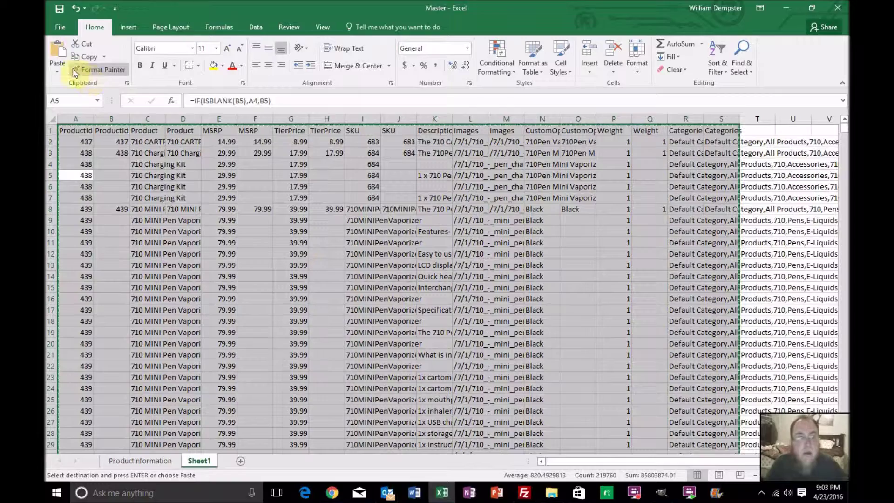
left_click(55, 64)
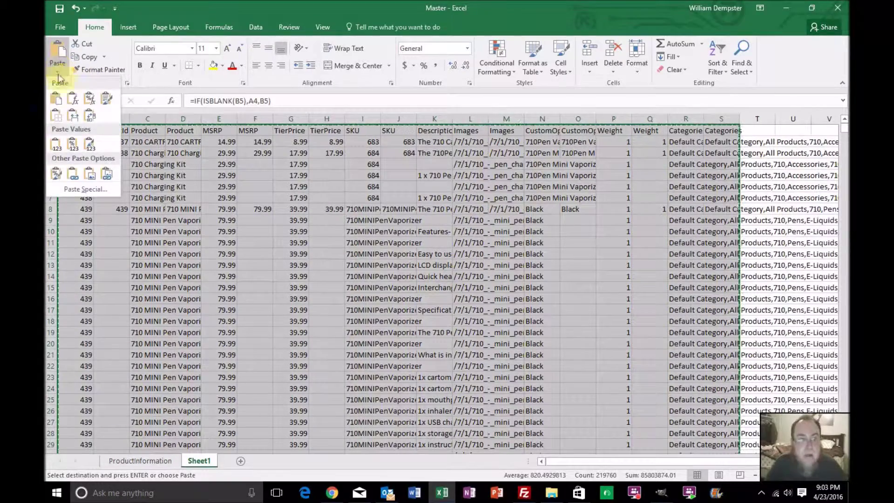
Paste the data range back as values, confirm A5 shows 438 and E4 29.99, then clear the marquee
left_click(71, 145)
left_click(92, 165)
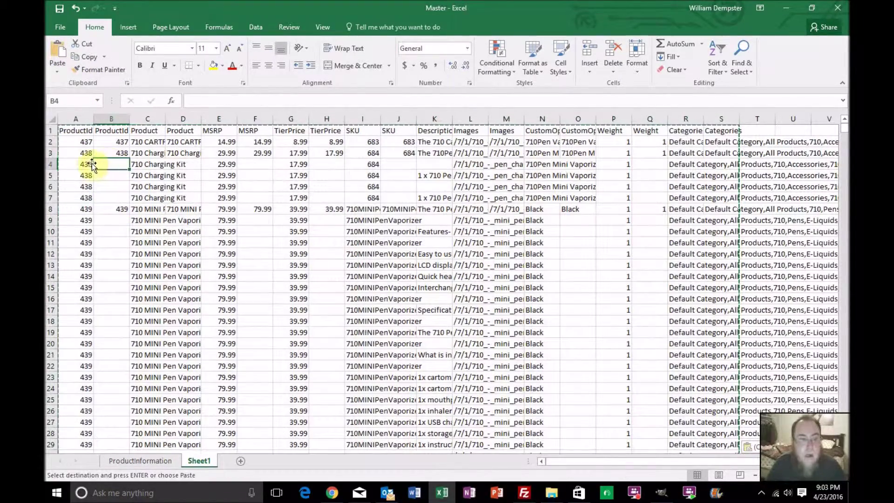
left_click(86, 151)
left_click(84, 176)
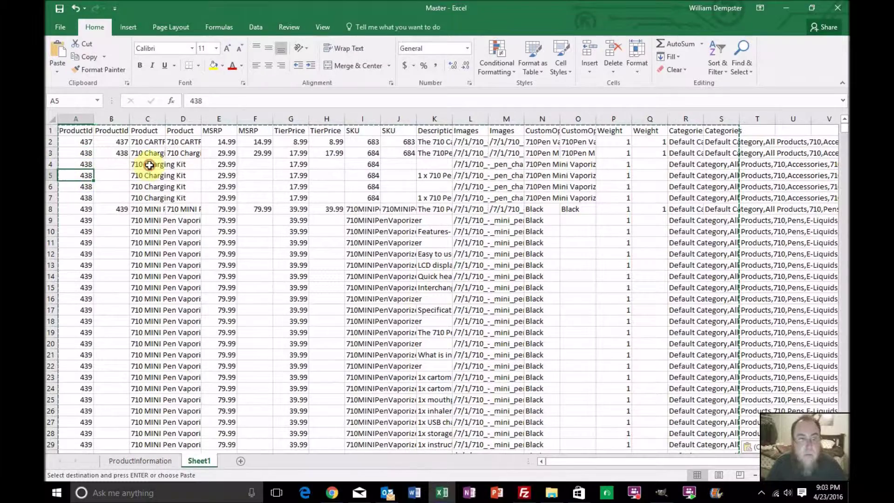
left_click(149, 165)
left_click(222, 165)
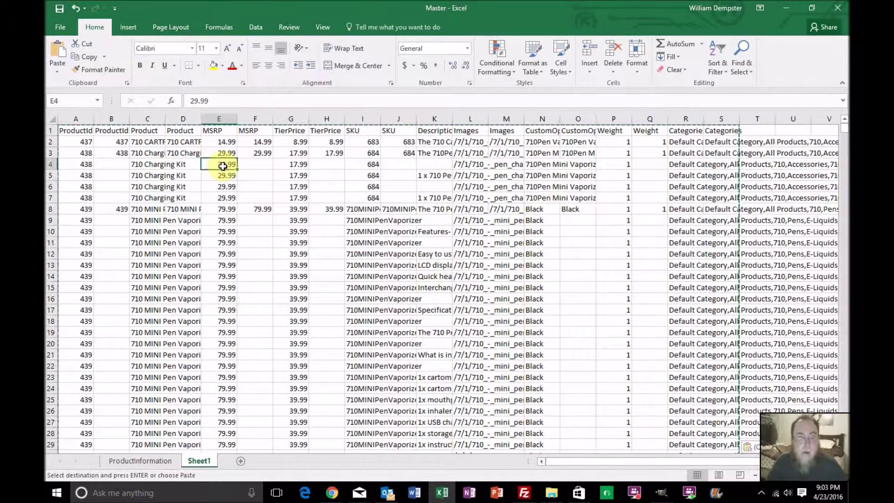
left_click(256, 153)
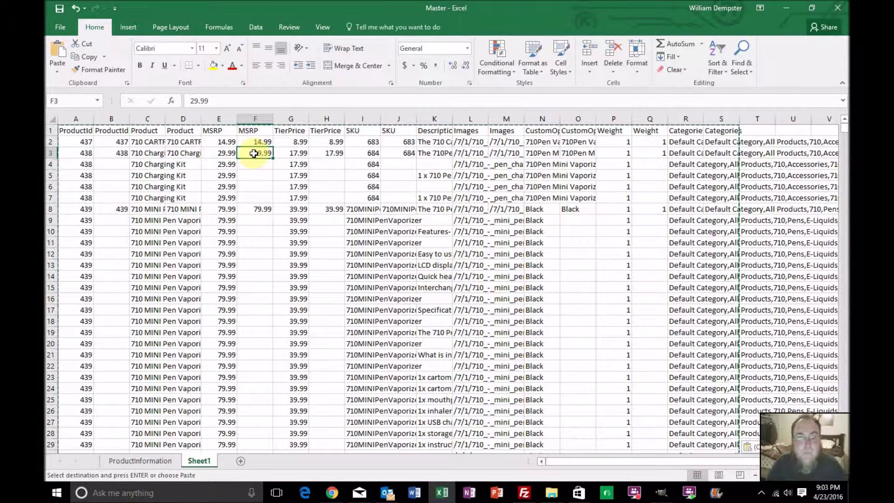
key("Escape")
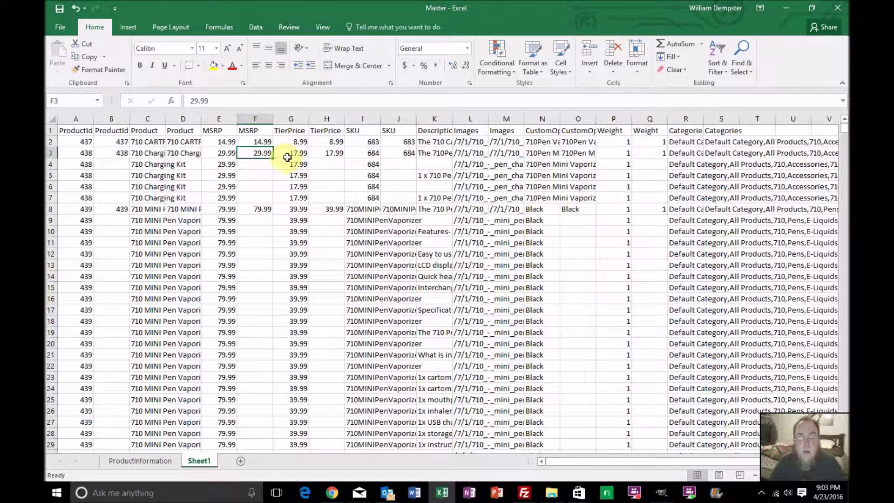
Bring up and dismiss the column context menus for Images column L and column B
left_click(466, 119)
right_click(466, 119)
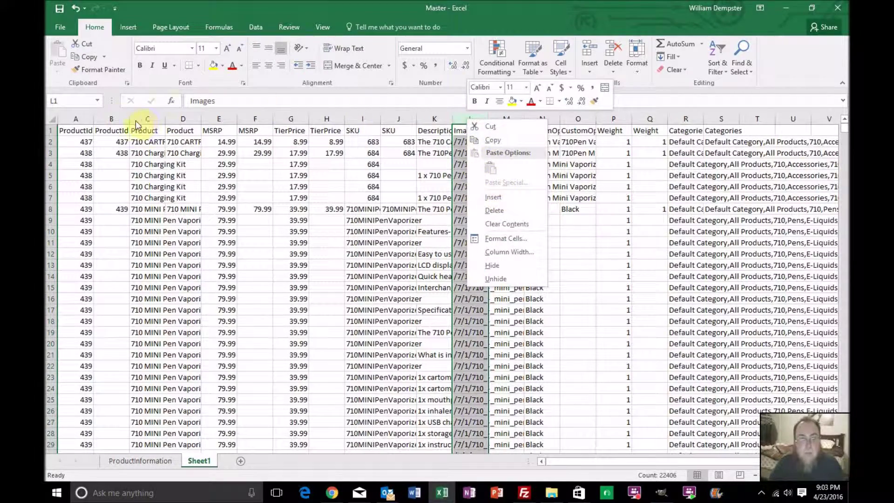
left_click(120, 113)
right_click(112, 117)
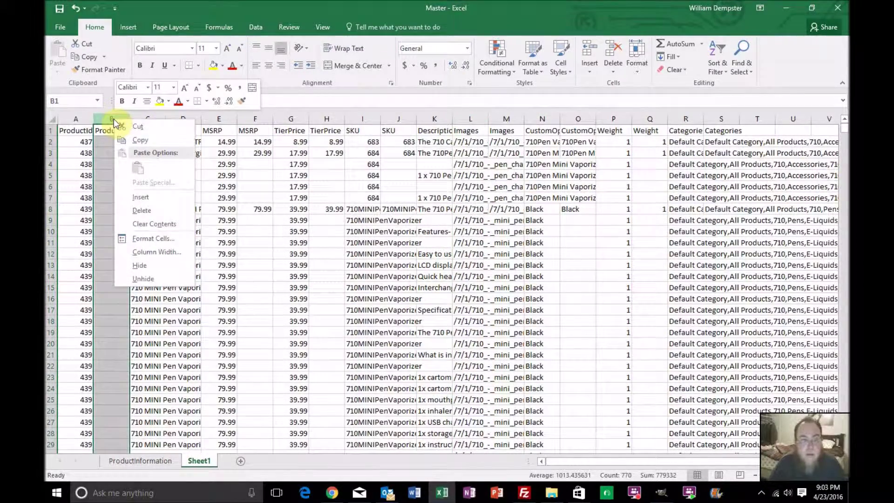
key("ctrl+v")
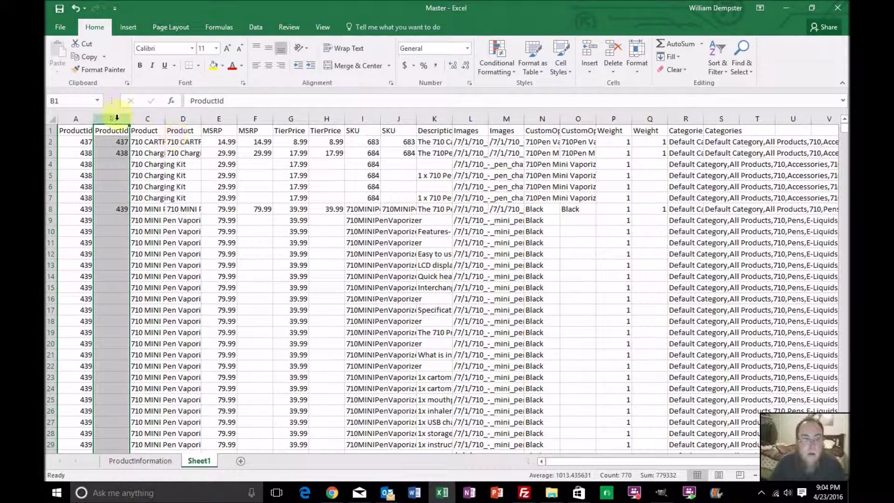
Delete the duplicate Product, MSRP, TierPrice, SKU, Images, CustomOptions, Weight and Categories columns together
left_click(182, 120, "ctrl")
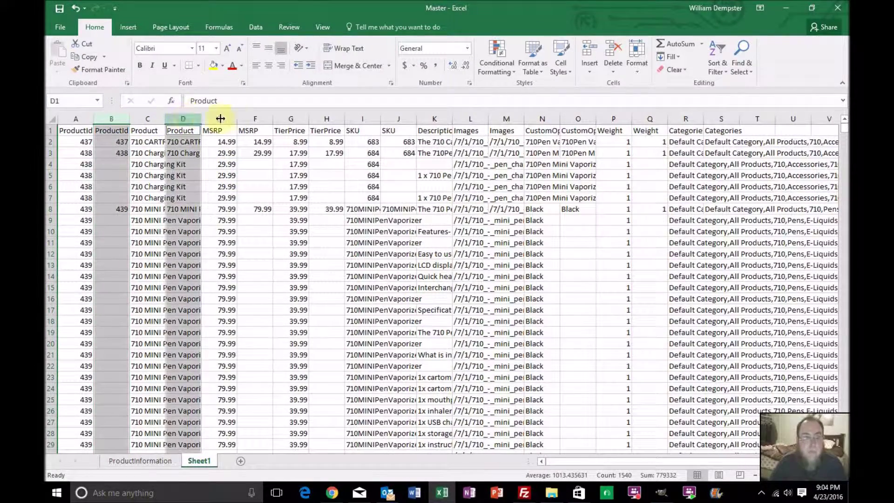
left_click(255, 119, "ctrl")
left_click(327, 119, "ctrl")
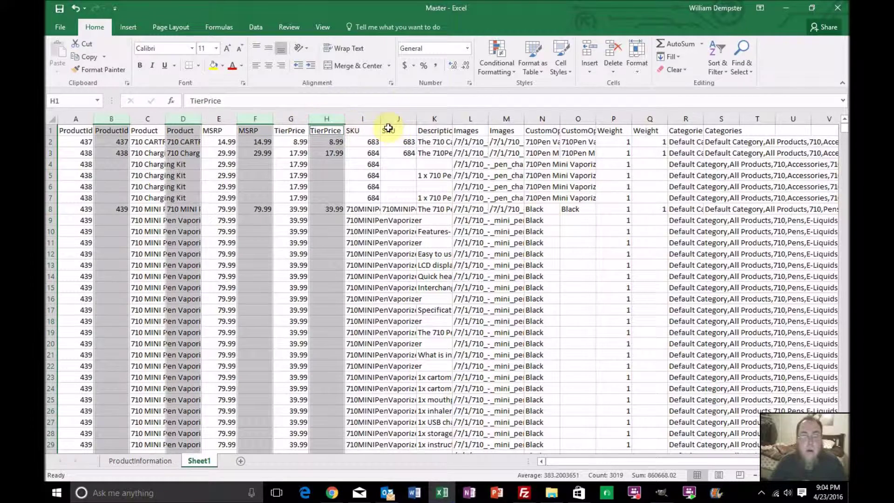
left_click(408, 120, "ctrl")
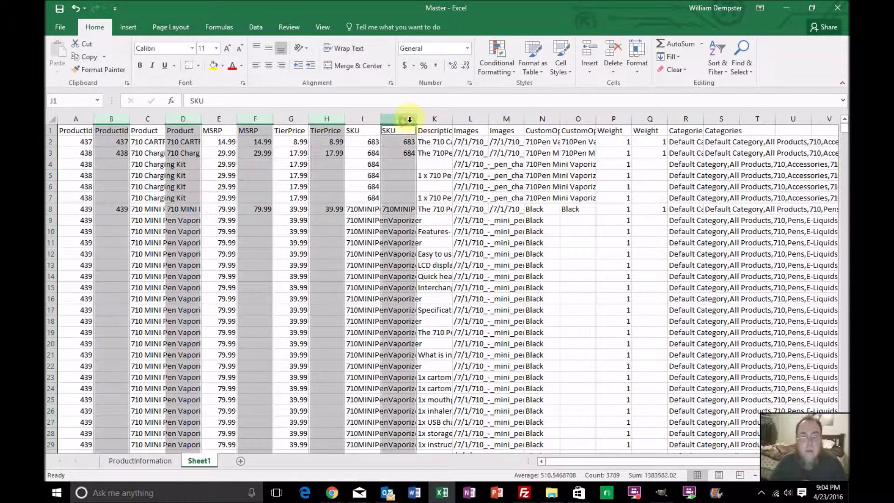
left_click(506, 119, "ctrl")
left_click(575, 119, "ctrl")
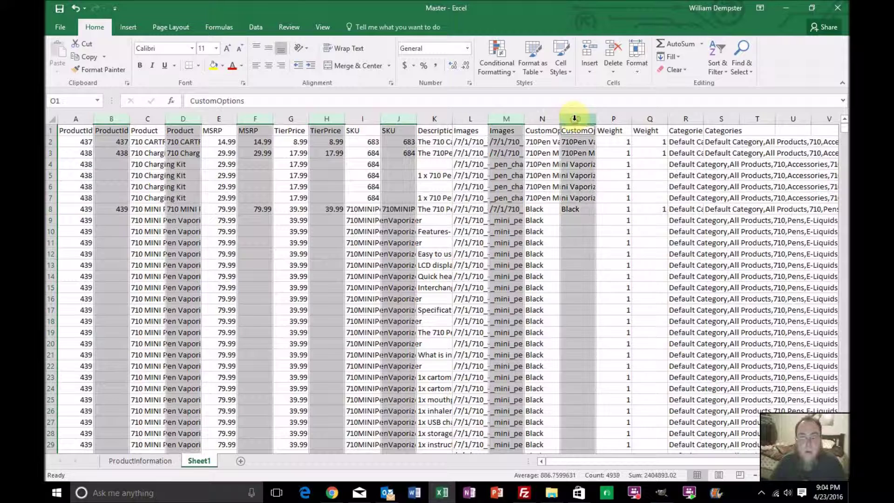
left_click(646, 119, "ctrl")
left_click(719, 116, "ctrl")
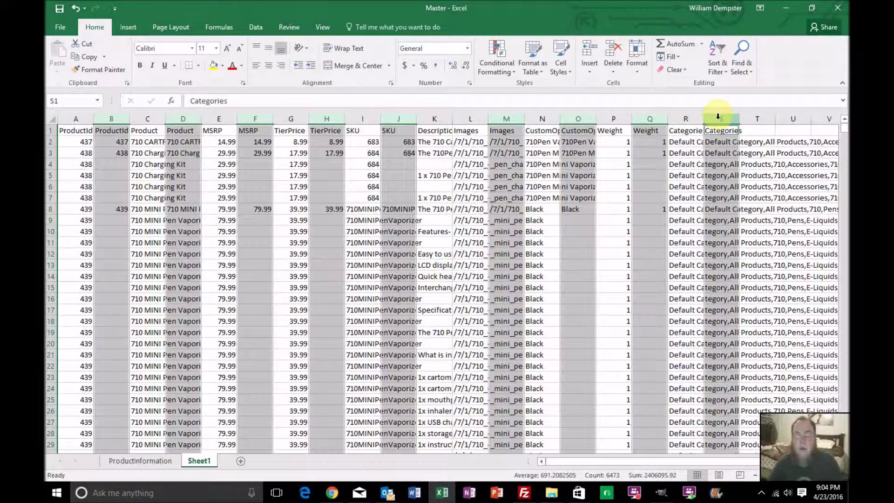
right_click(719, 117)
left_click(725, 209)
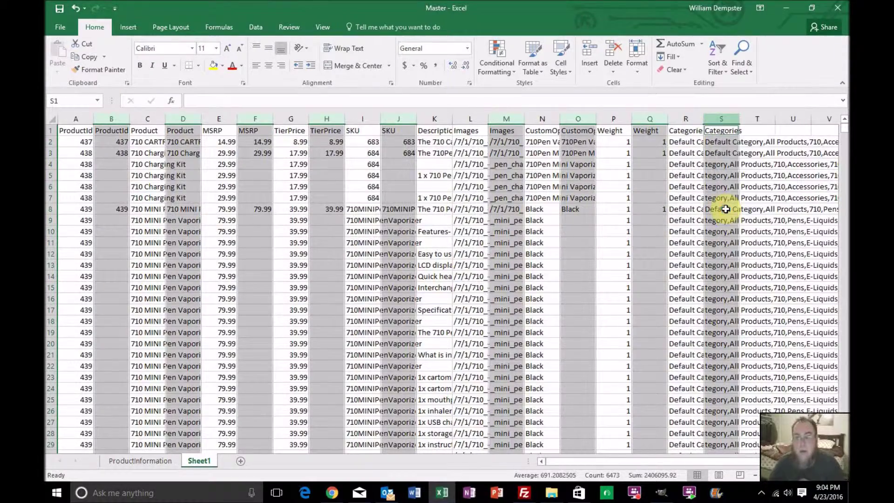
left_click(636, 207)
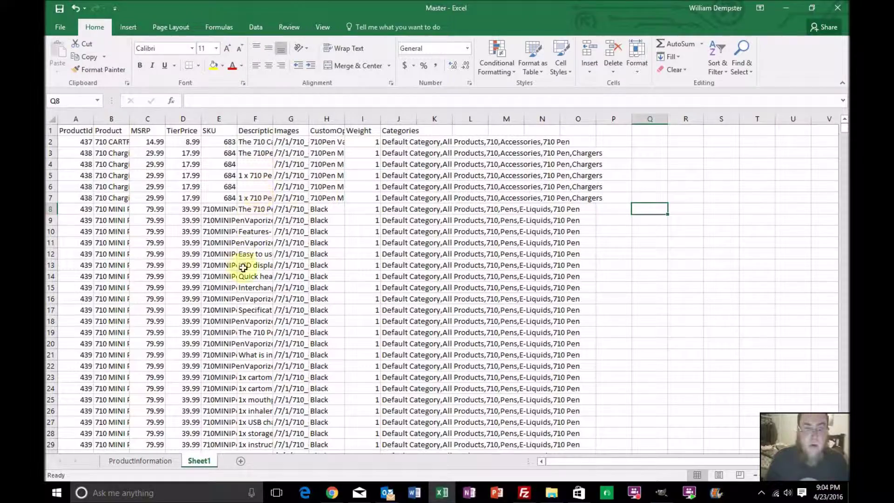
scroll(259, 280, "down", 4)
Select the Description column and turn on Data > Filter for the sheet
scroll(259, 280, "down", 4)
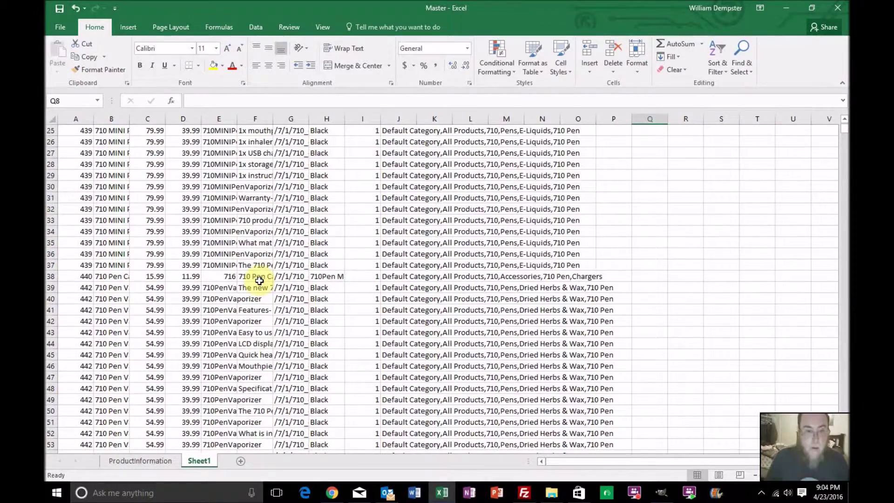
scroll(259, 280, "down", 1)
scroll(260, 281, "up", 9)
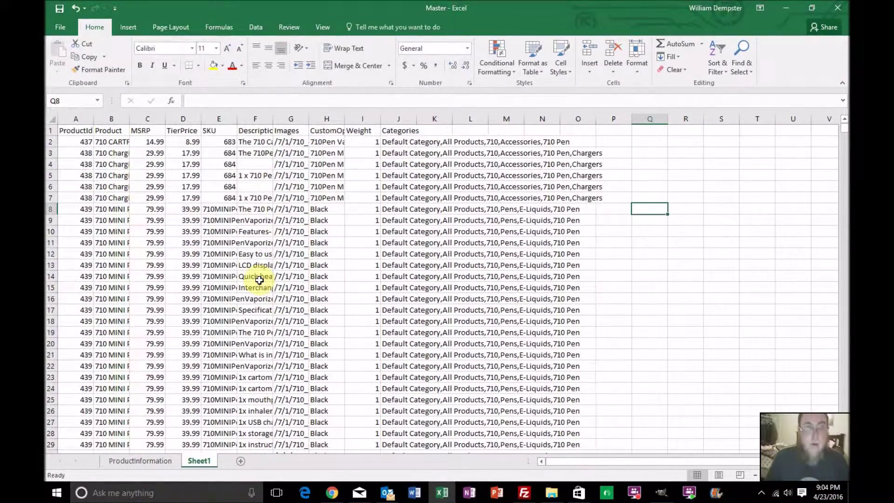
left_click(256, 119)
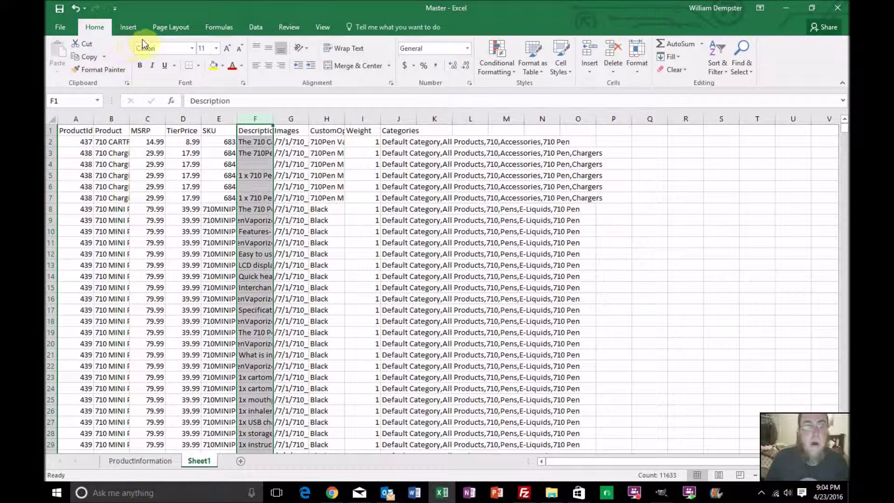
left_click(256, 28)
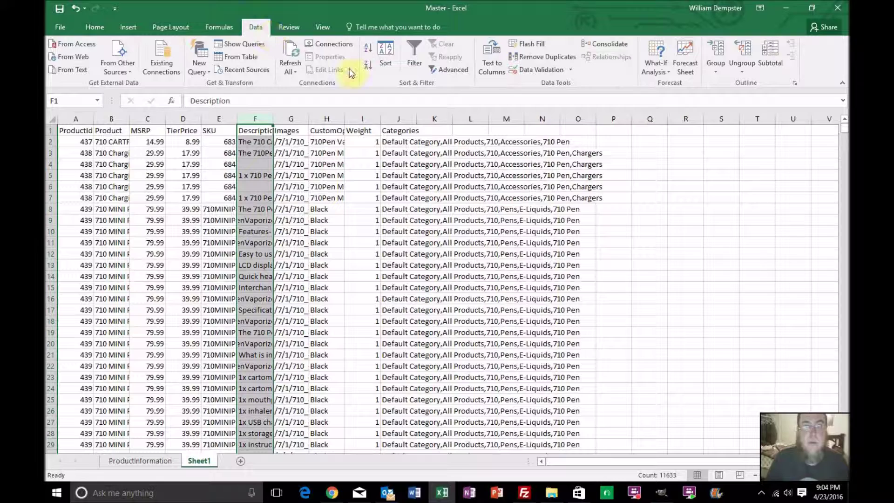
left_click(420, 61)
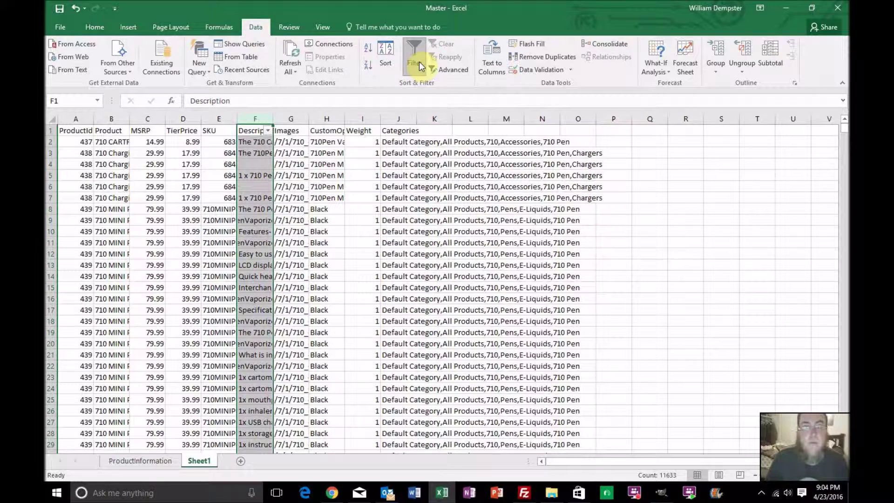
Filter Description to (Blanks) only, showing 10773 of 22405 records
left_click(269, 132)
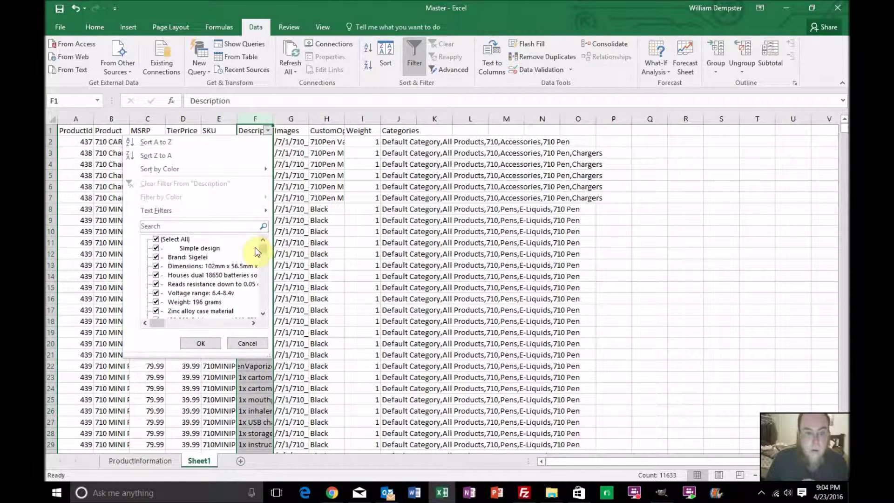
left_click_drag(263, 245, 199, 236)
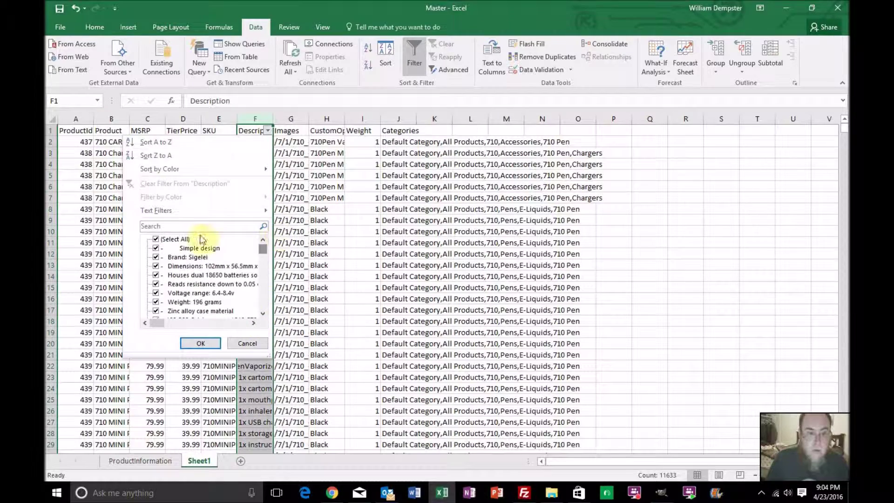
left_click(156, 240)
left_click_drag(262, 248, 262, 305)
left_click(156, 311)
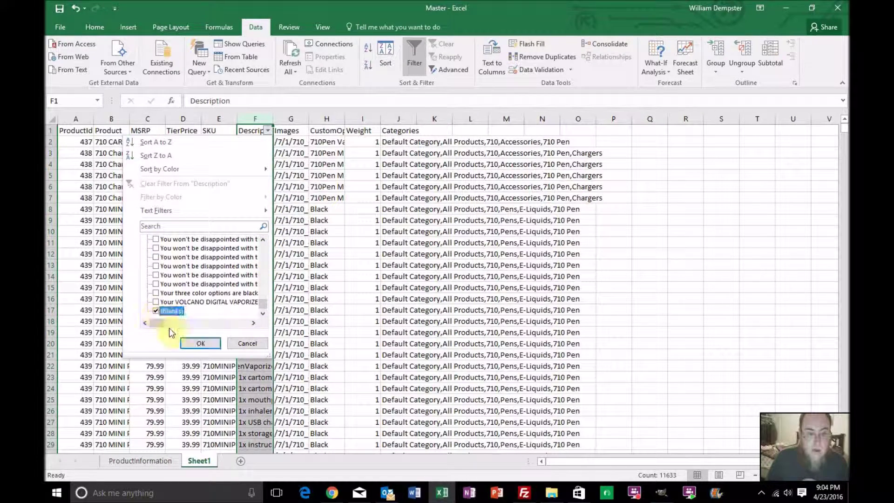
left_click(201, 343)
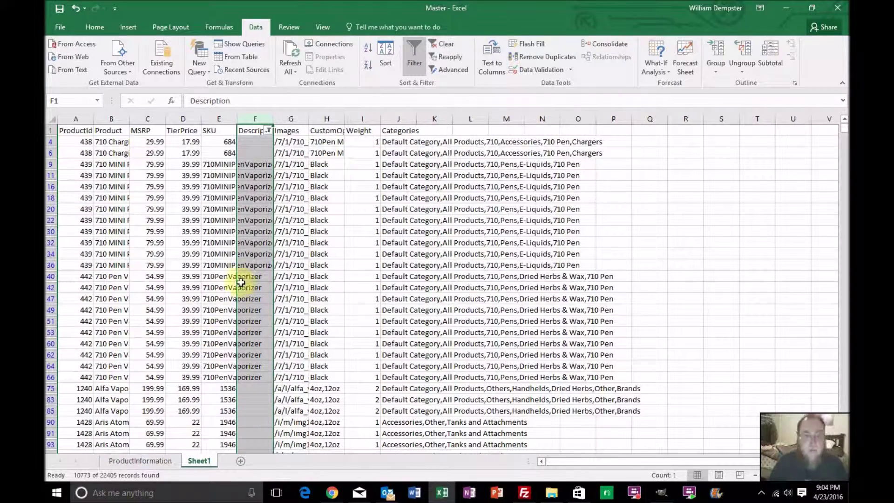
Delete the filtered rows 4 through 22403, accepting the large-operation warning
left_click(48, 141)
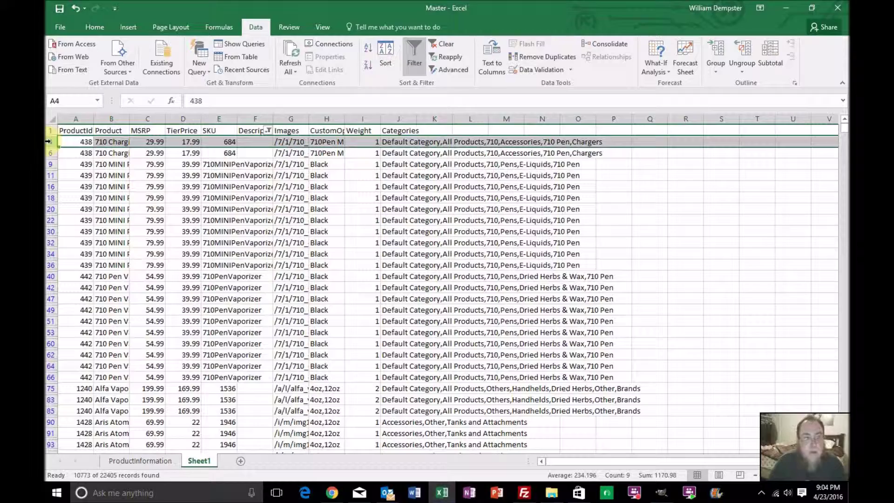
left_click_drag(845, 137, 794, 485)
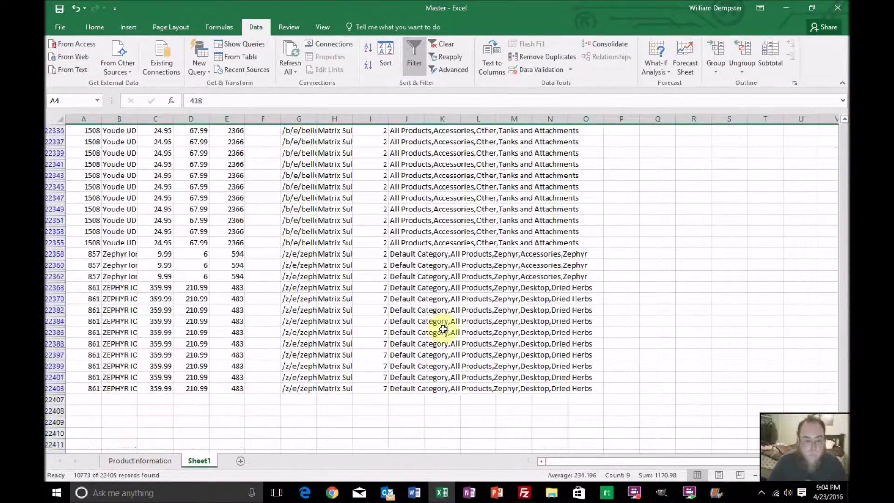
left_click(52, 388, "shift")
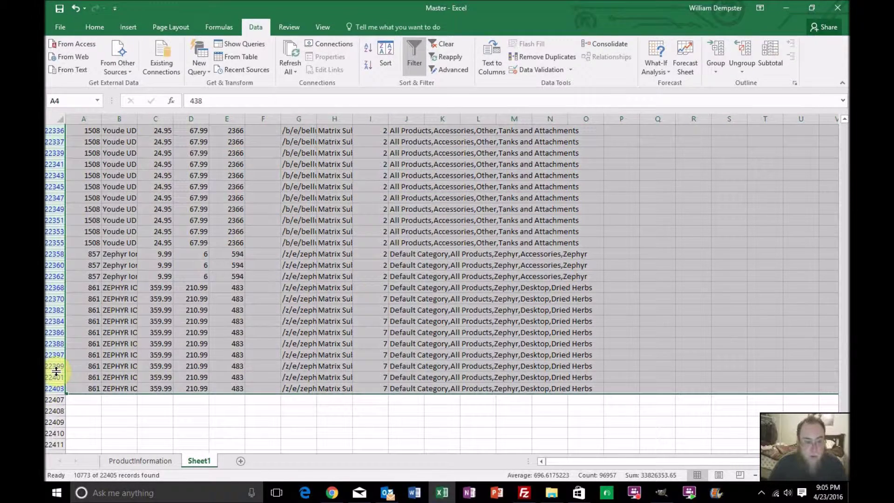
right_click(57, 376)
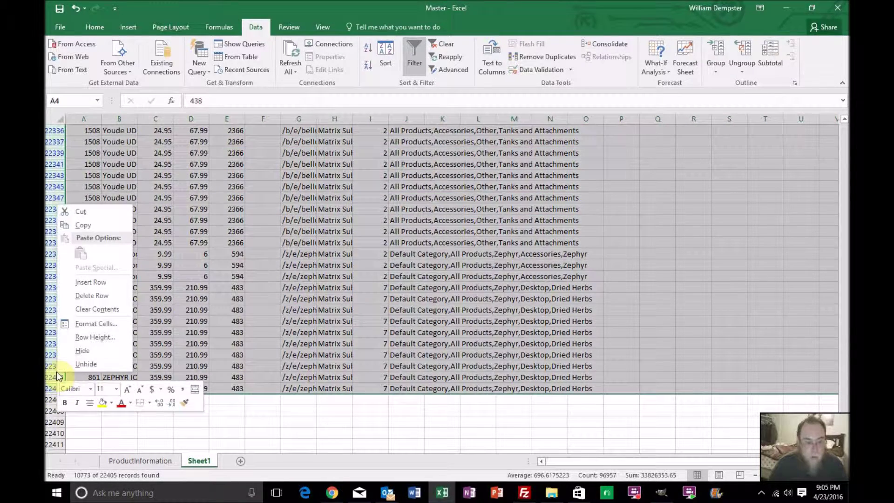
left_click(106, 300)
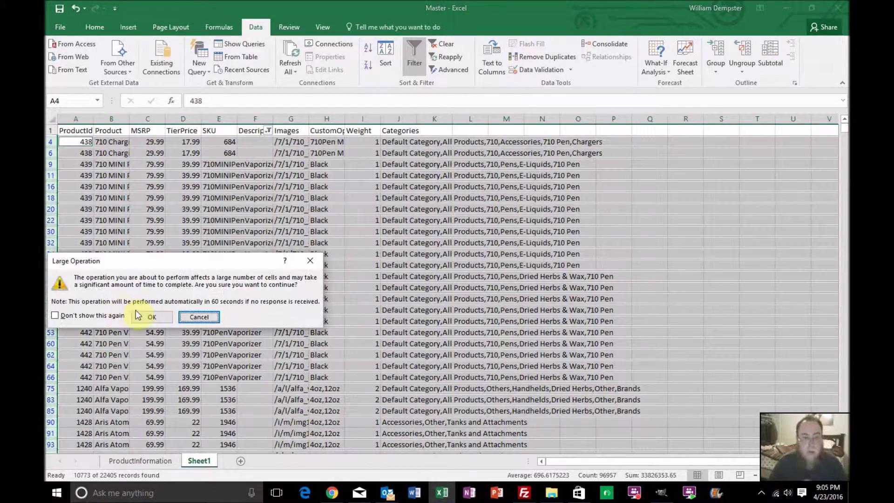
left_click(154, 317)
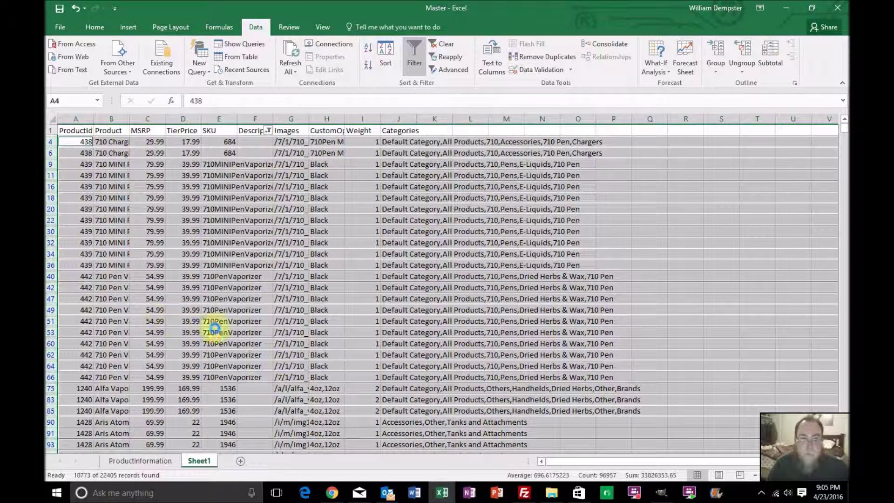
left_click(762, 493)
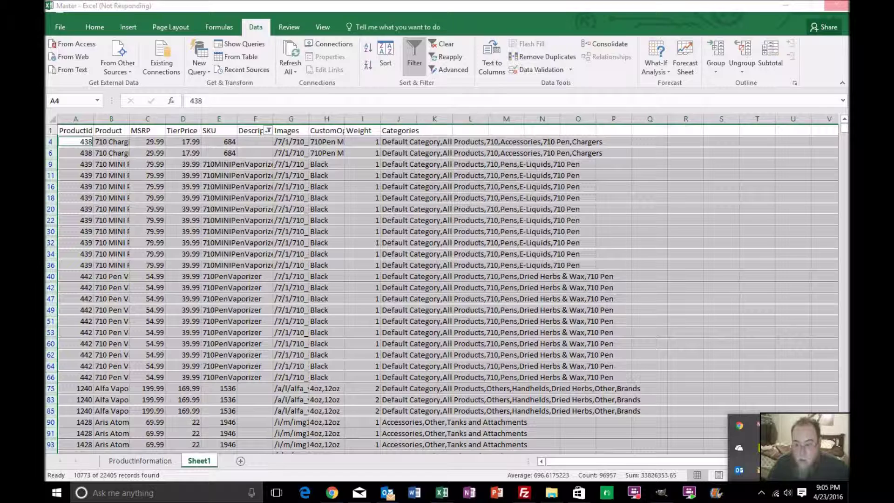
right_click(759, 447)
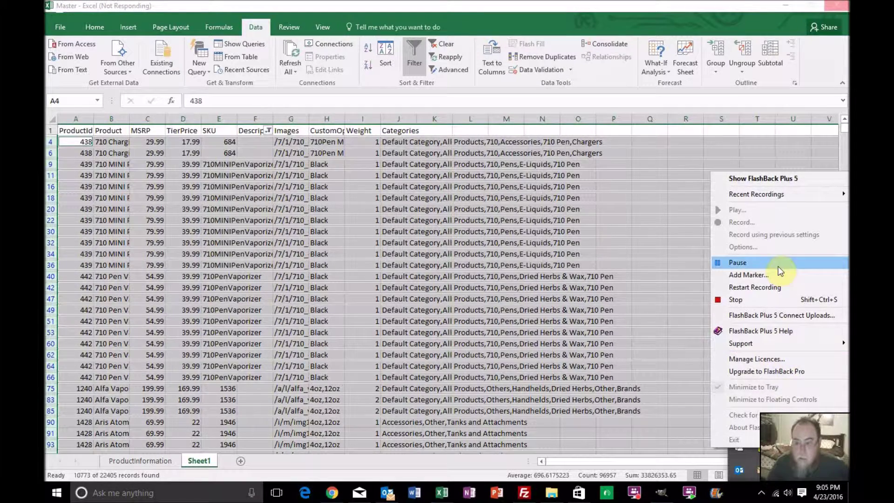
left_click(780, 265)
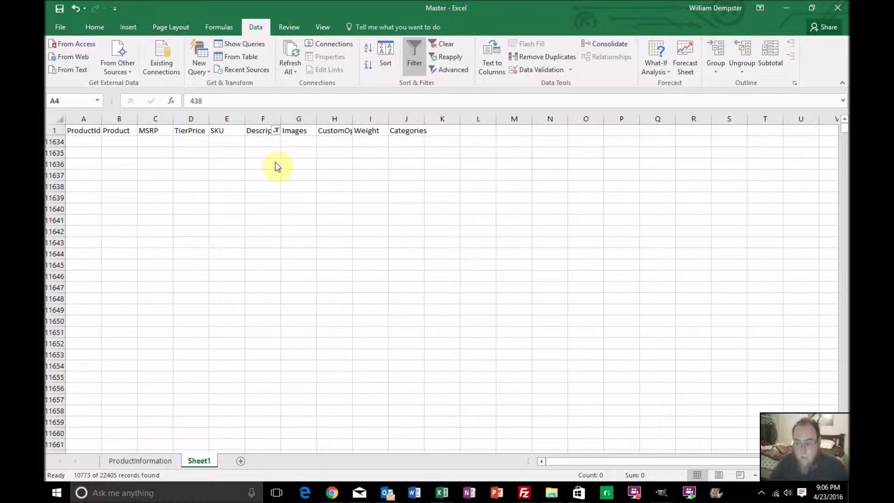
Re-check all Description values in the filter so every row shows again
left_click(277, 131)
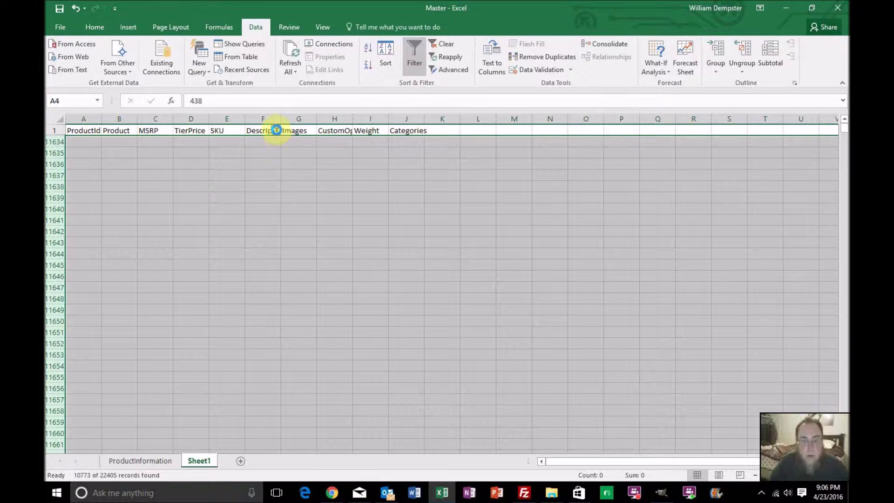
left_click(166, 240)
left_click(166, 240)
left_click(208, 343)
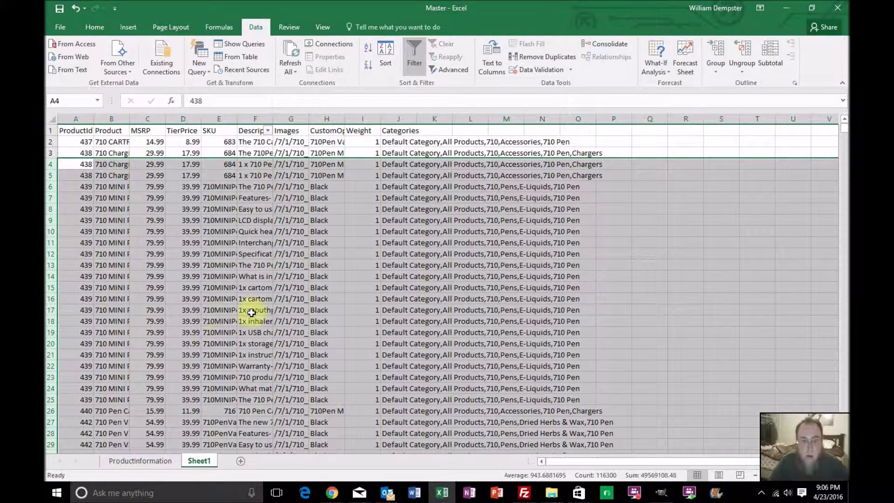
left_click(325, 241)
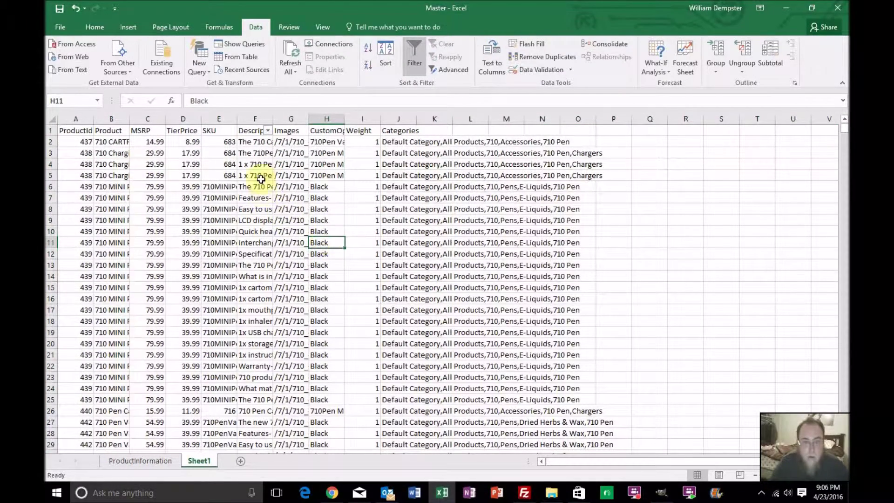
Read the descriptions in F2 to F5, including the wall adapter text, then right-click the Images column
left_click(261, 165)
left_click(261, 156)
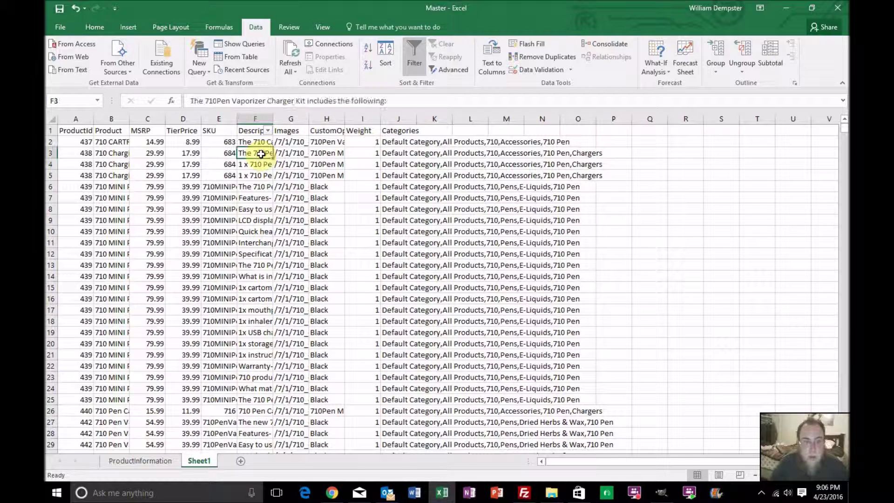
left_click(261, 143)
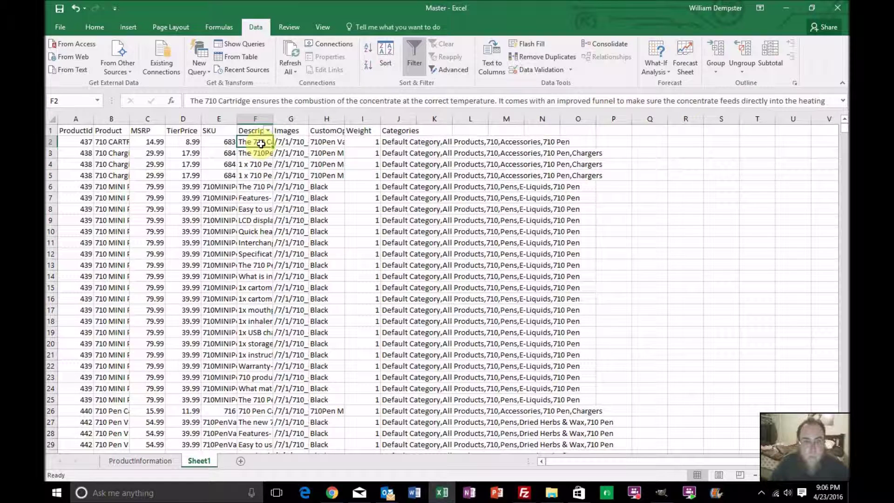
left_click(260, 154)
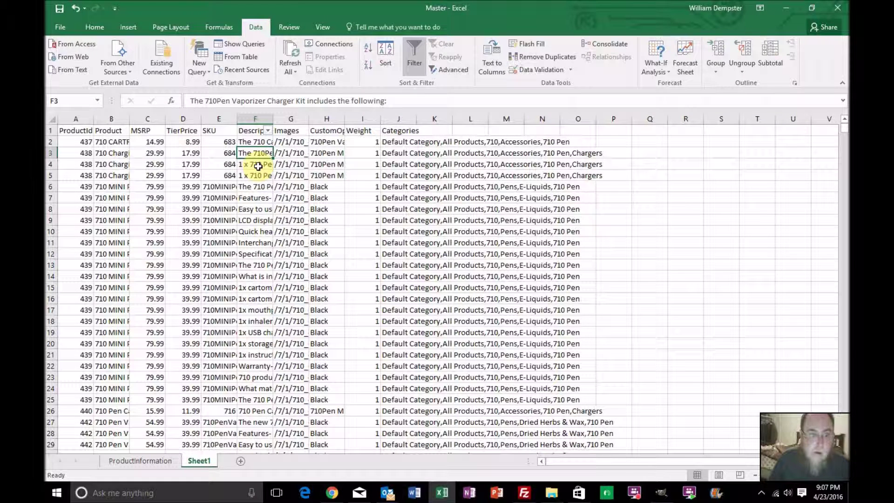
left_click(258, 166)
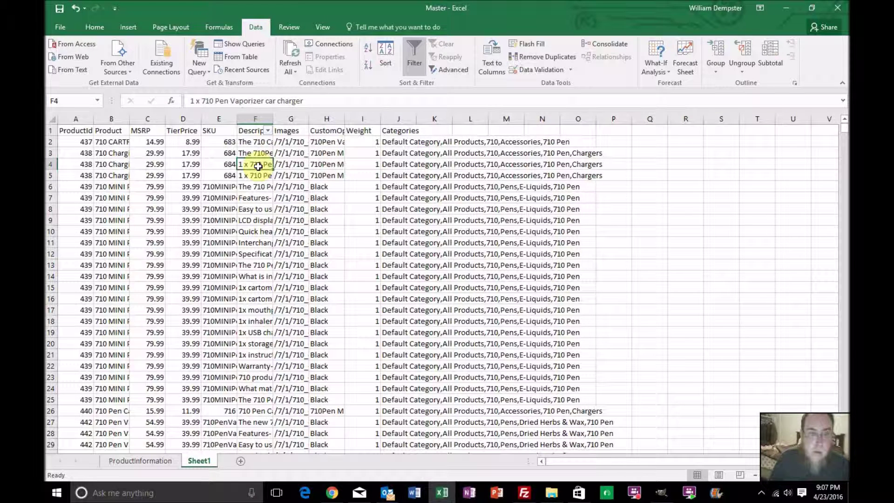
left_click(261, 176)
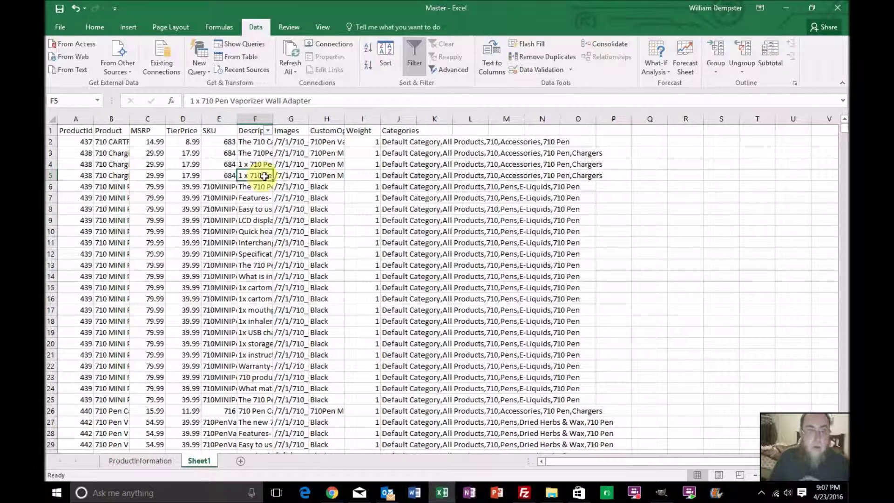
left_click(291, 120)
right_click(292, 120)
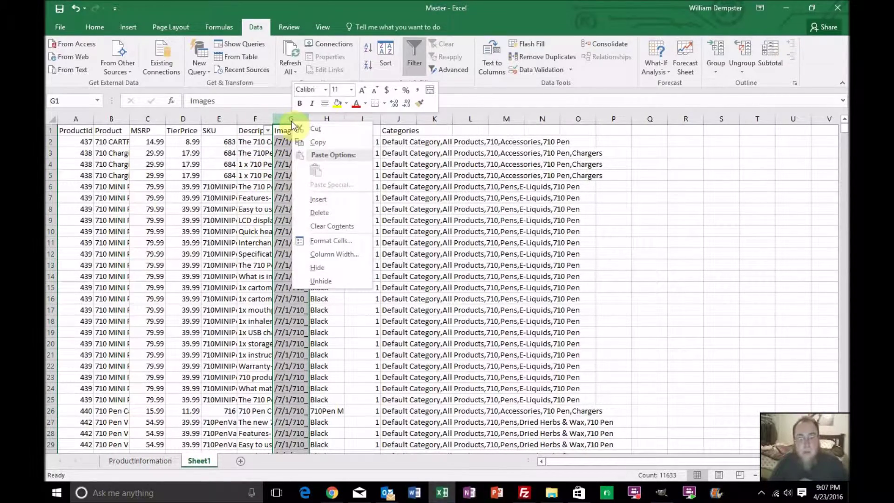
Insert an empty column G before Images and turn off the sheet filter
left_click(315, 200)
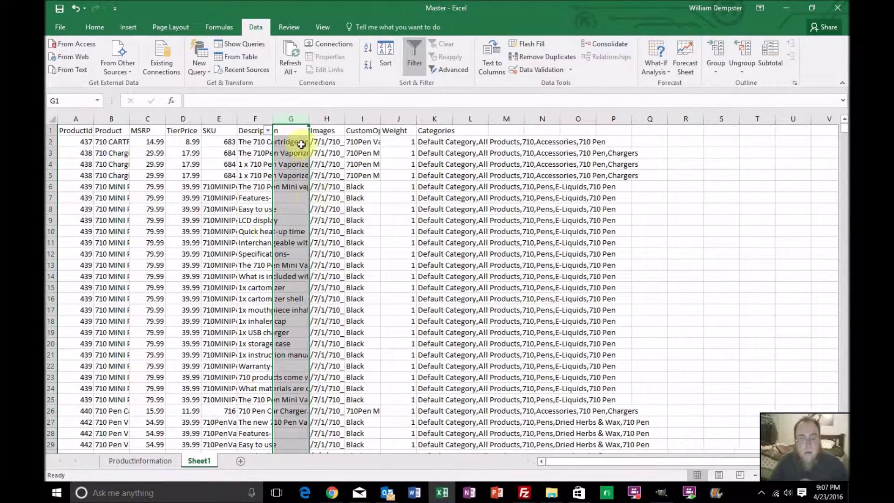
left_click(293, 132)
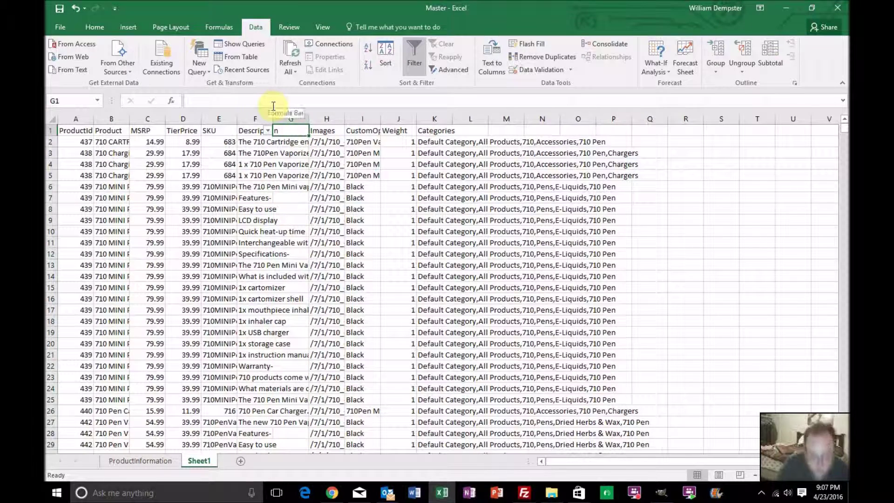
left_click(414, 60)
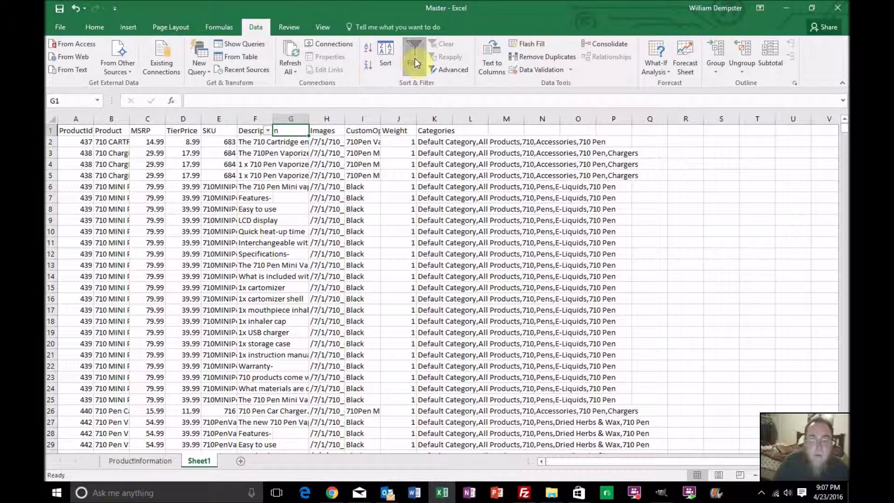
Copy the Description header from F1 into G1 and move to G2
left_click(261, 131)
key("ctrl+c")
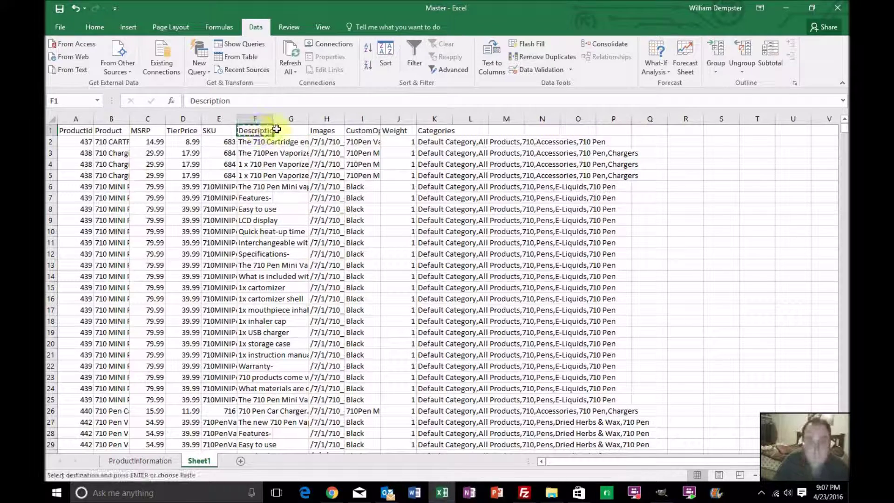
left_click(285, 131)
key("ctrl+v")
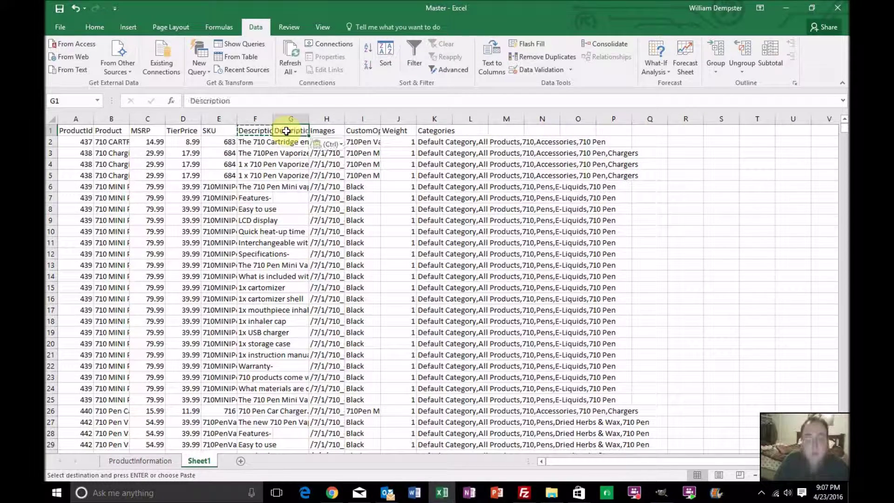
left_click(290, 146)
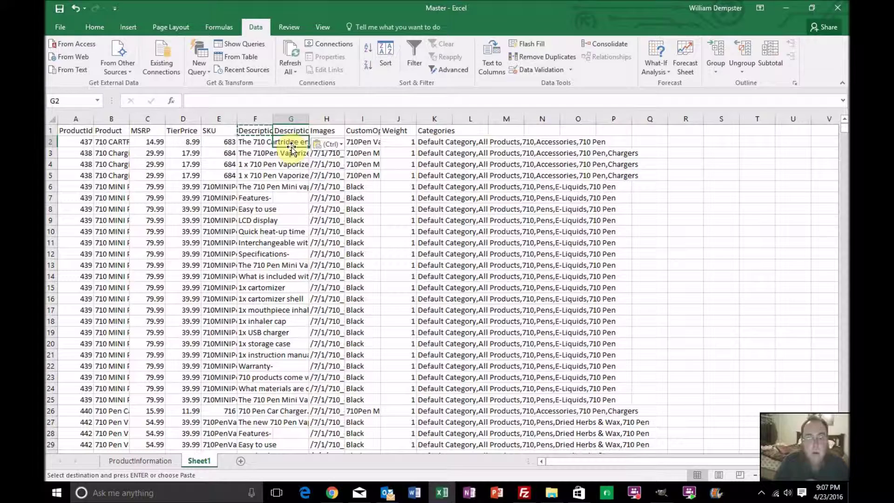
left_click(288, 101)
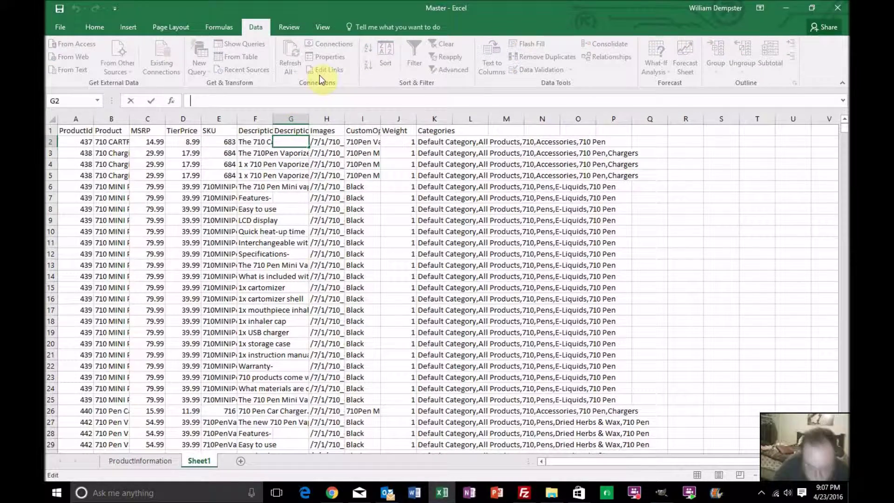
Begin G2's IF formula, trying an A2<>A1 condition before erasing it back to the opening
type("=fi")
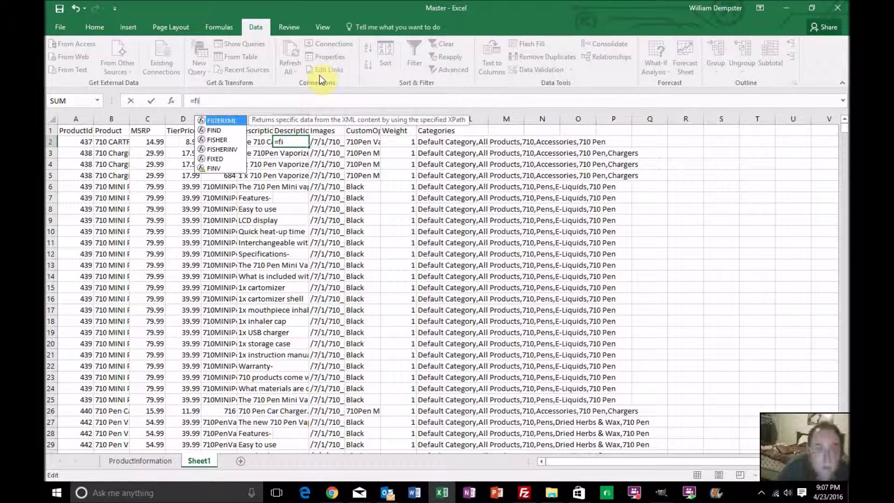
key("BackSpace")
key("BackSpace")
type("if(")
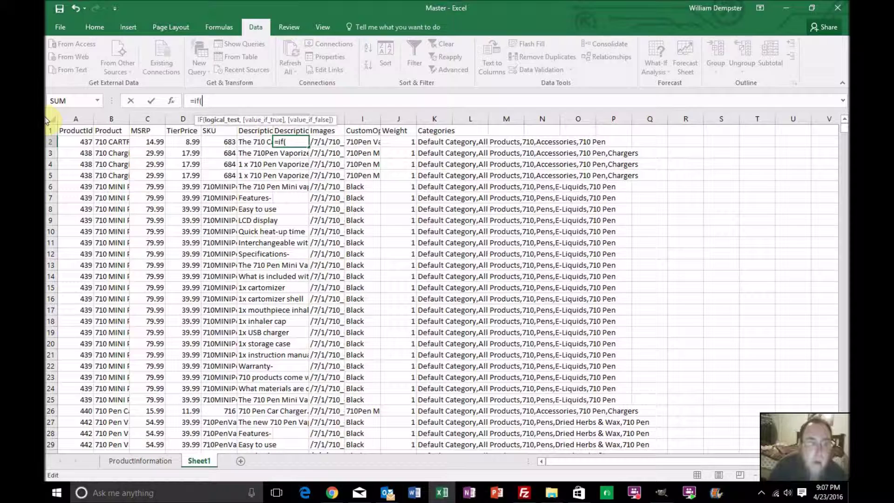
left_click(74, 145)
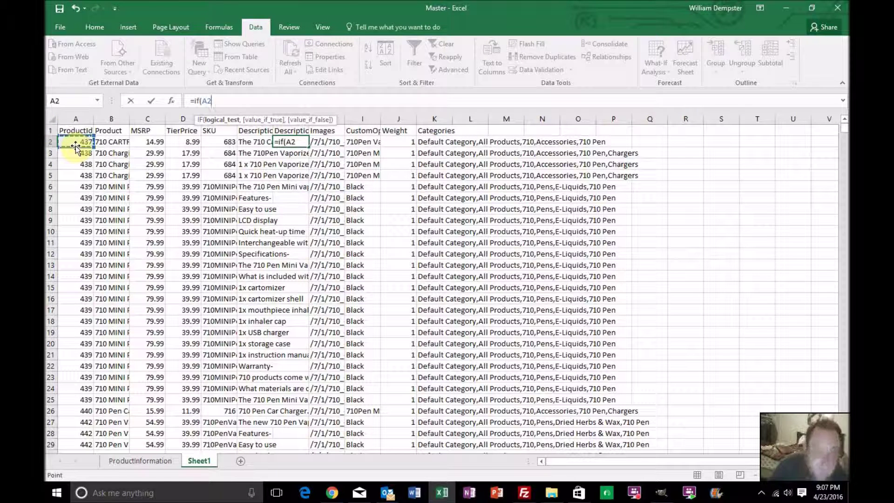
type("<>")
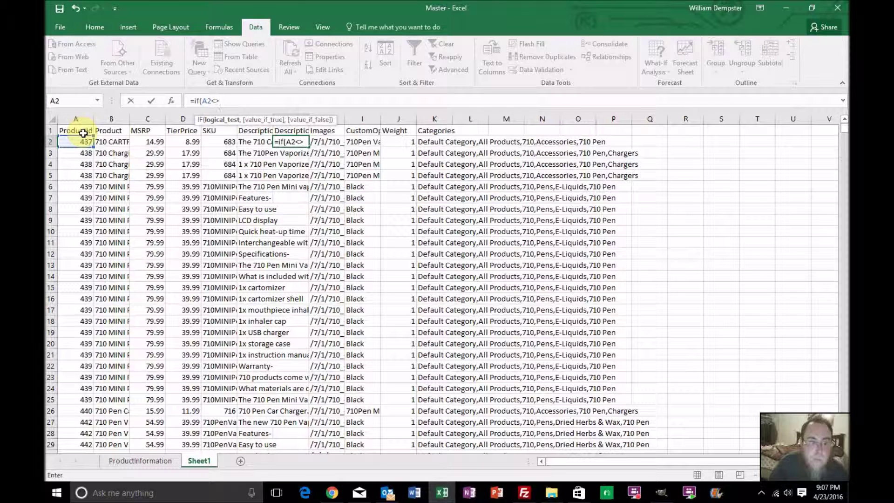
left_click(84, 135)
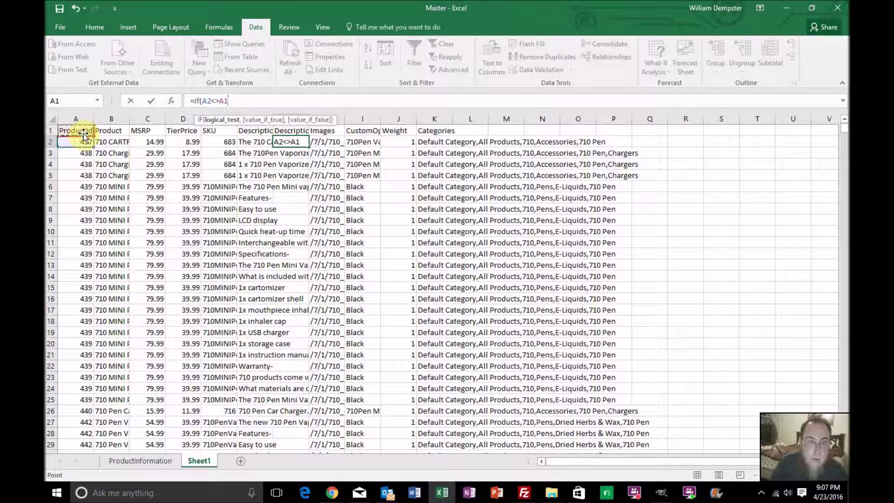
key("BackSpace")
key("BackSpace")
key("BackSpace")
key("BackSpace")
key("BackSpace")
key("BackSpace")
key("BackSpace")
type("(")
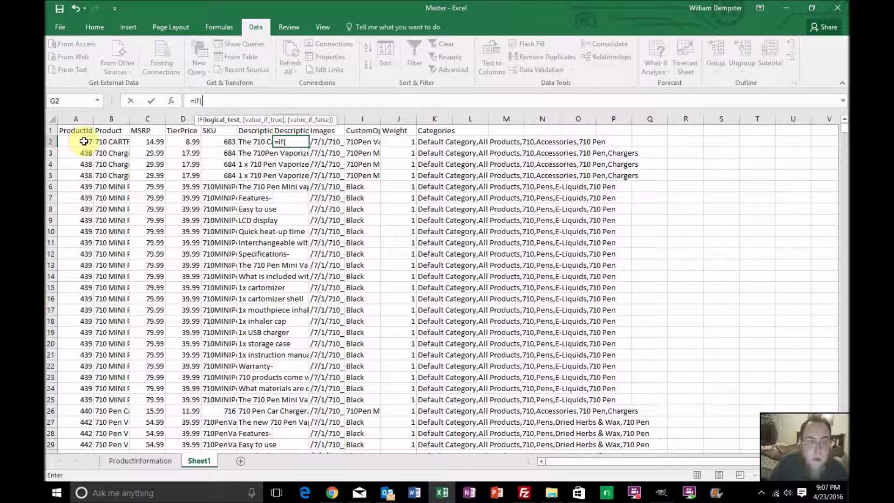
Write the condition A2=A1 with F2&"<br>" as the true result
left_click(84, 141)
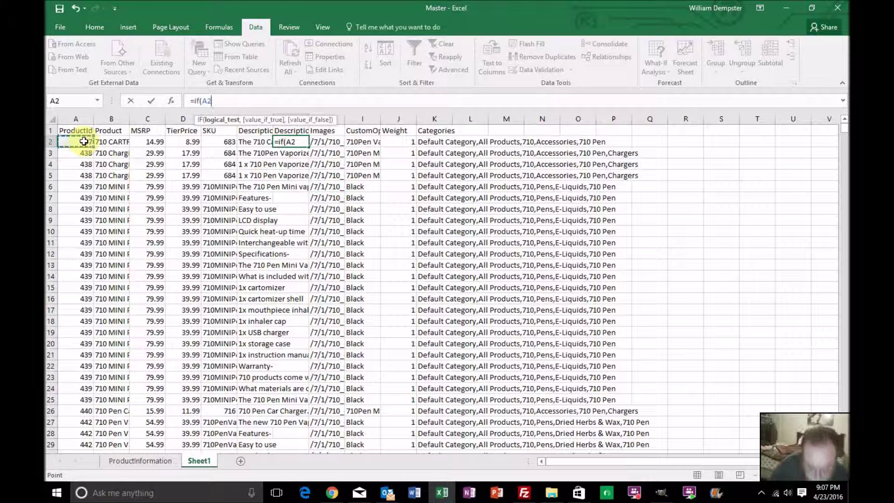
type("=")
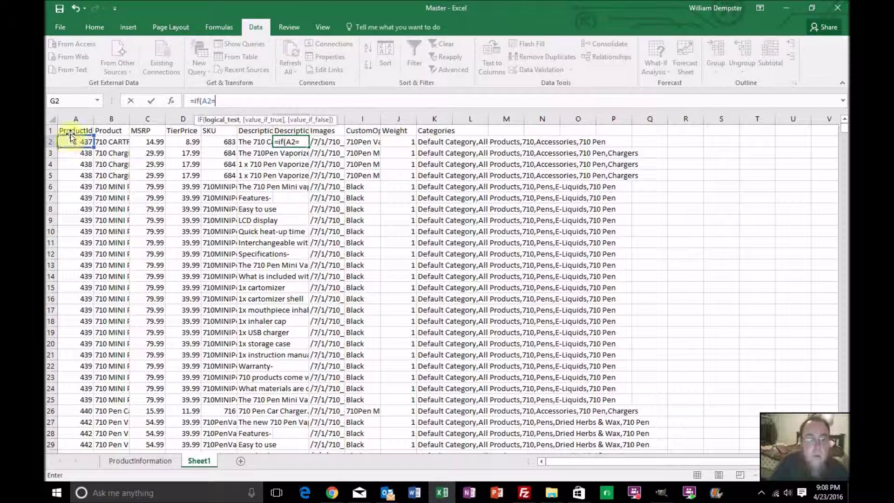
left_click(73, 130)
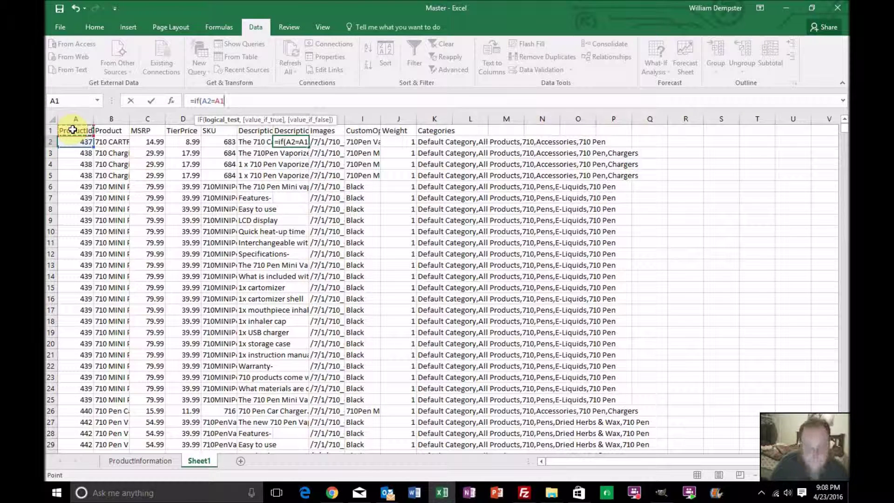
type(",")
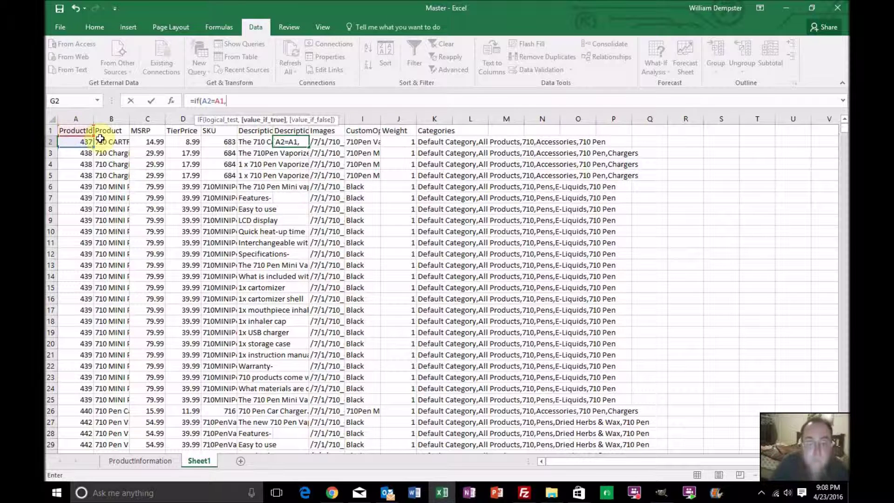
left_click(253, 142)
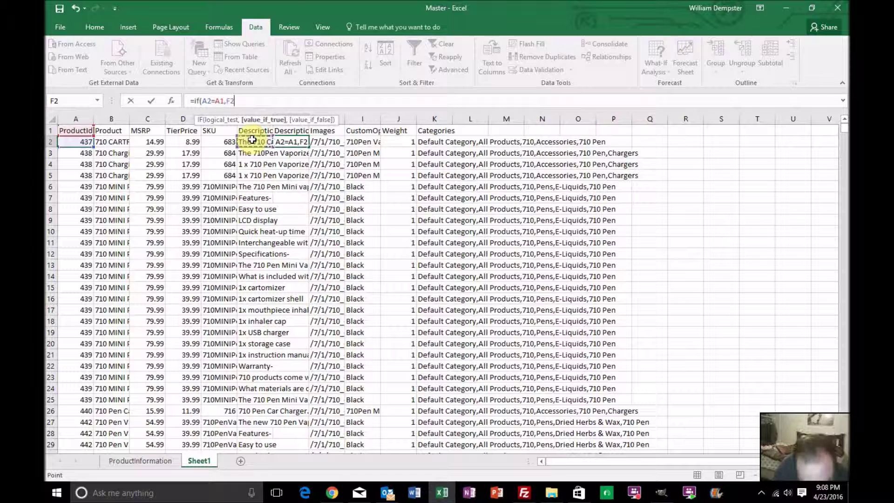
type("&")
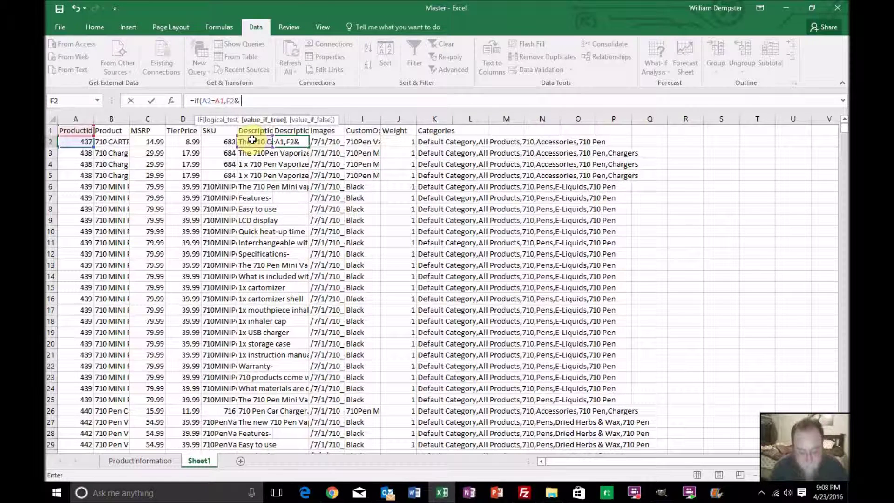
type(" \"")
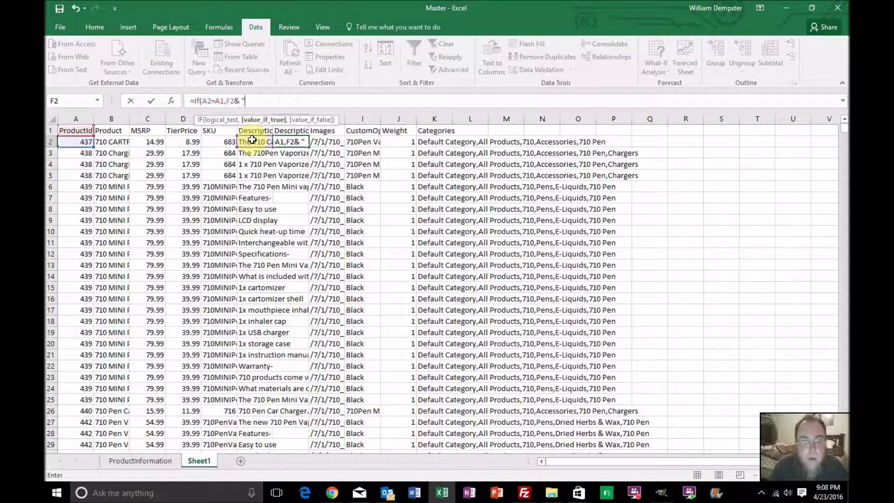
type("<br>")
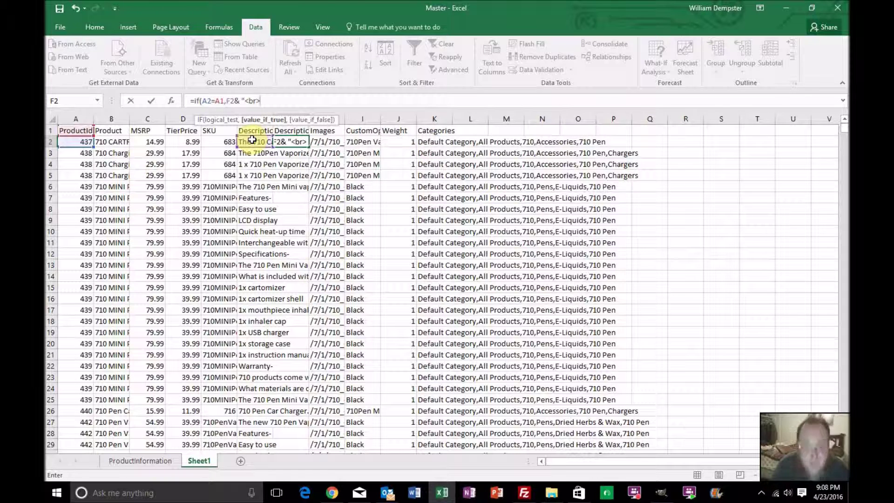
type("\"")
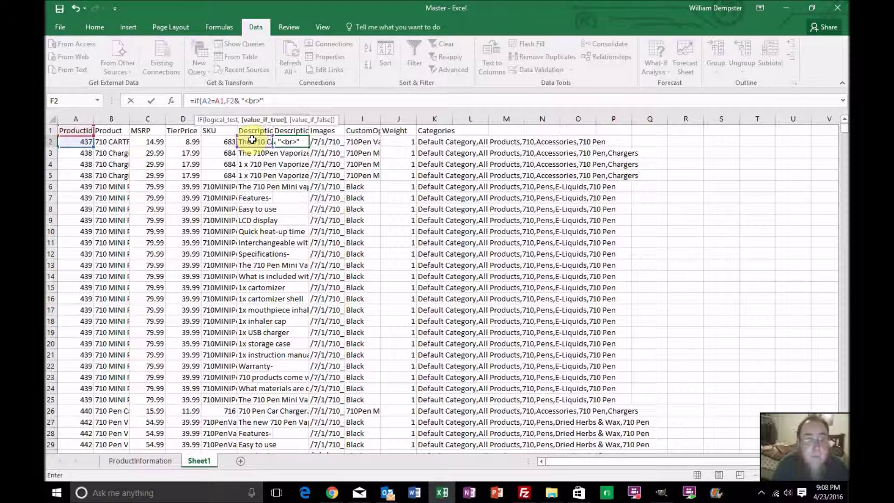
Append G1 after the <br> text, add F2 as the false result, and commit
scroll(270, 187, "down", 2)
scroll(271, 186, "up", 2)
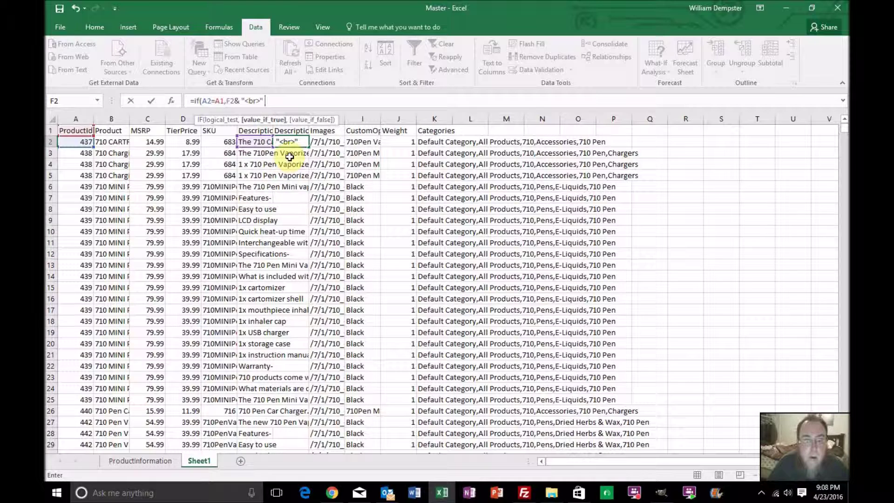
left_click(293, 131)
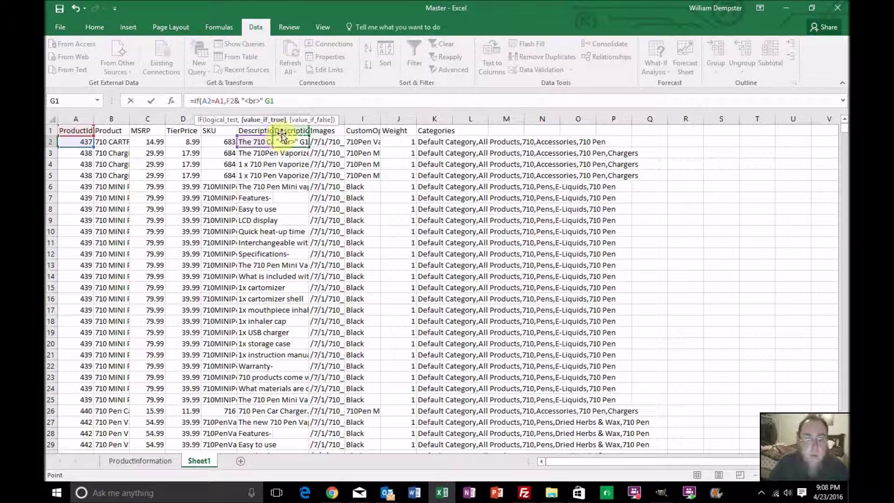
type(",")
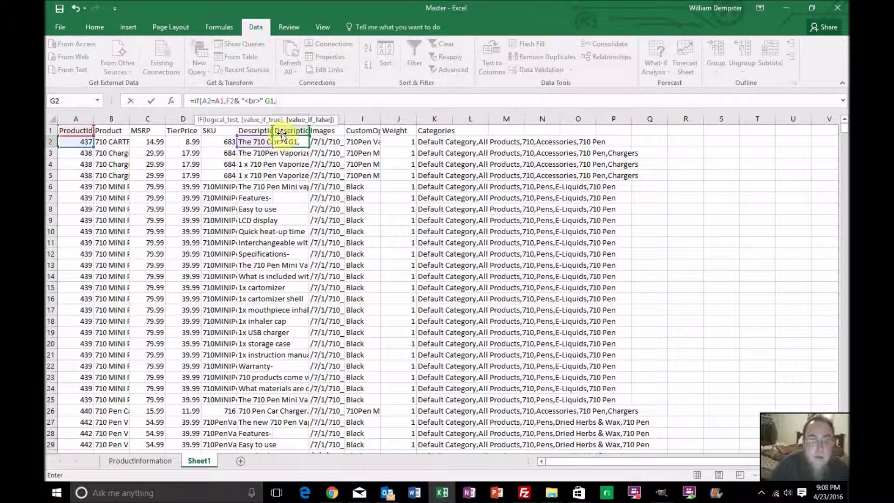
left_click(259, 142)
type(")")
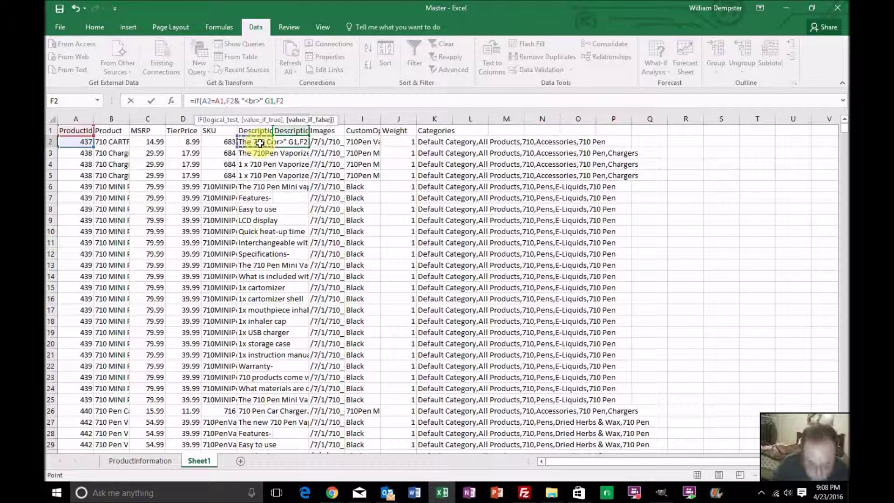
key("Return")
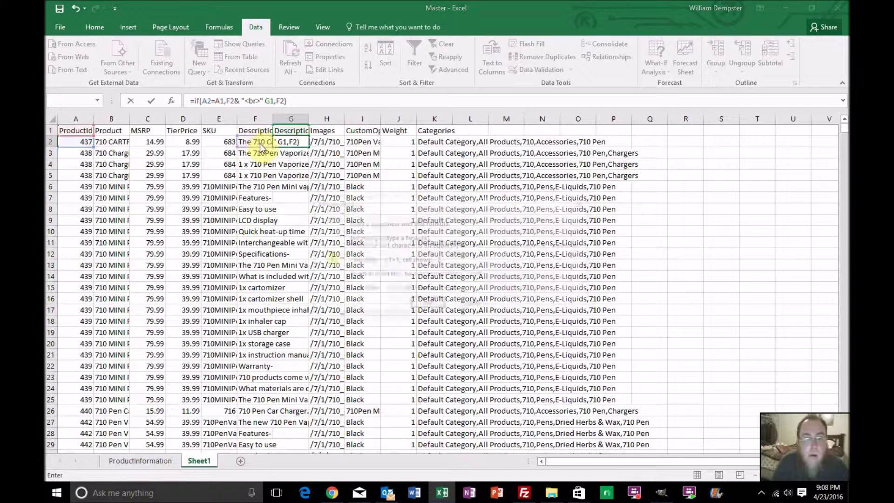
Fix G2 by adding & before G1, giving =IF(A2=A1,F2& "<br>" &G1,F2)
key("Return")
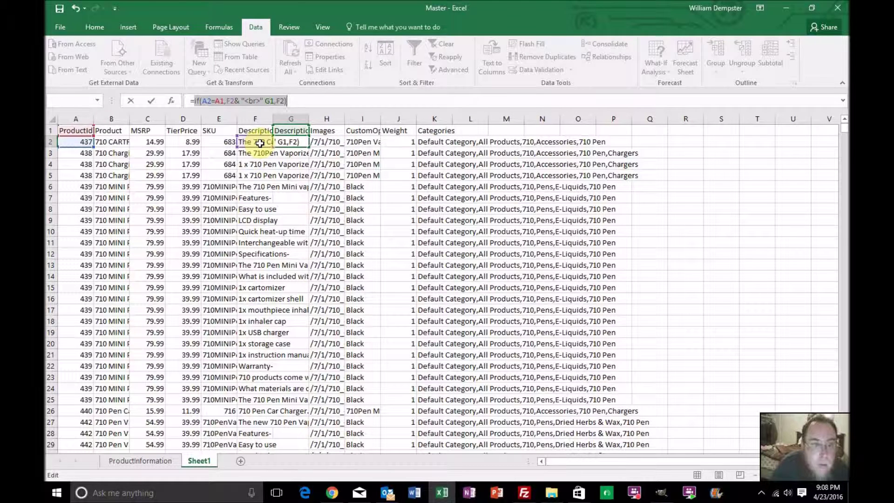
key("Right")
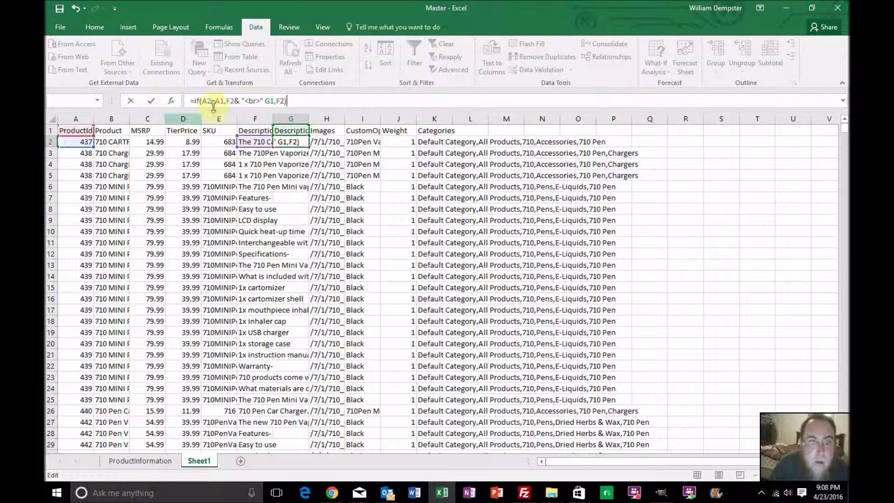
left_click(266, 101)
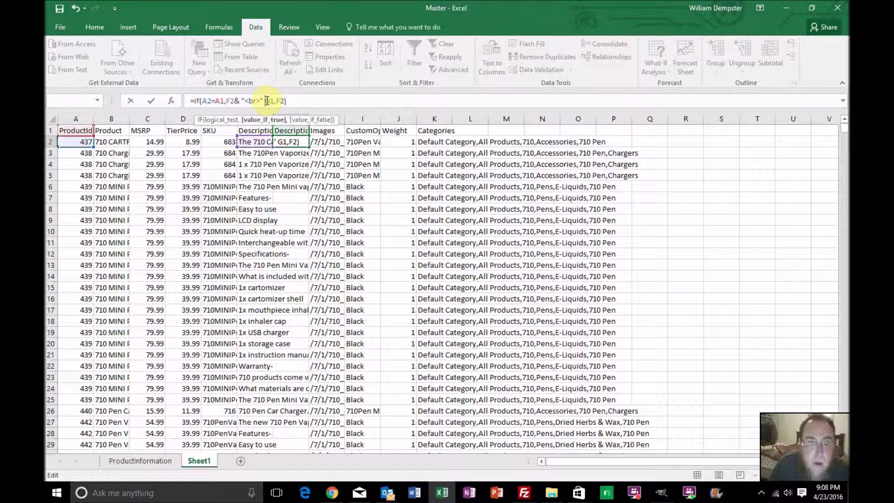
type("&")
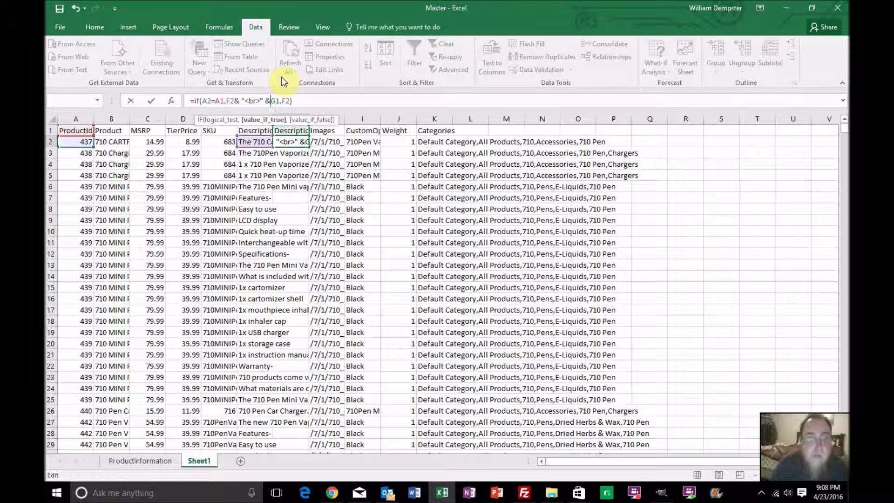
key("Return")
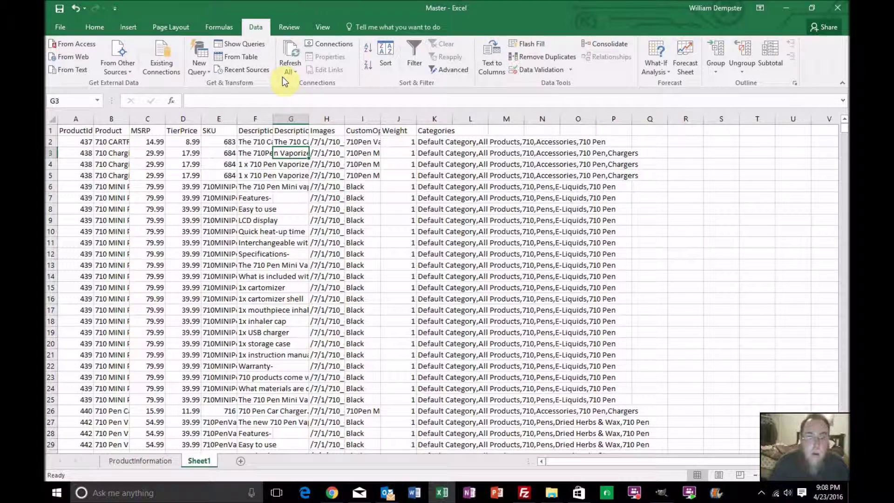
left_click(302, 143)
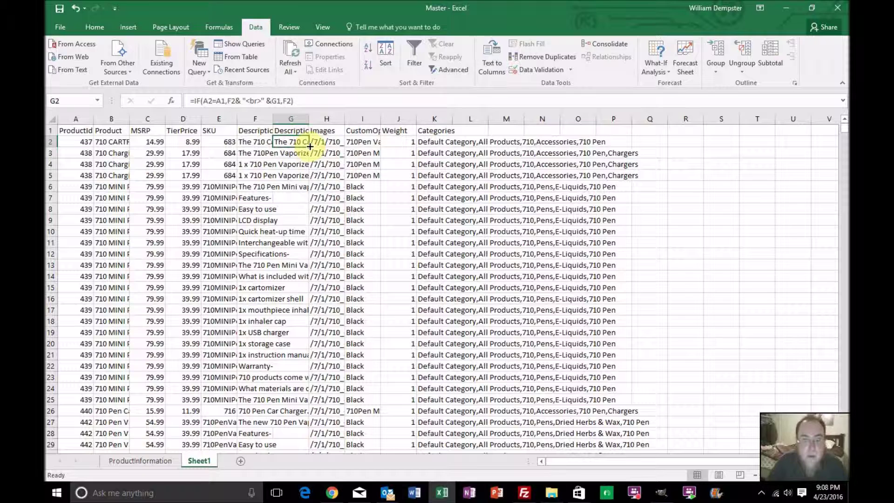
Fill the G2 formula down column G and widen column G to read the joined descriptions
double_click(309, 147)
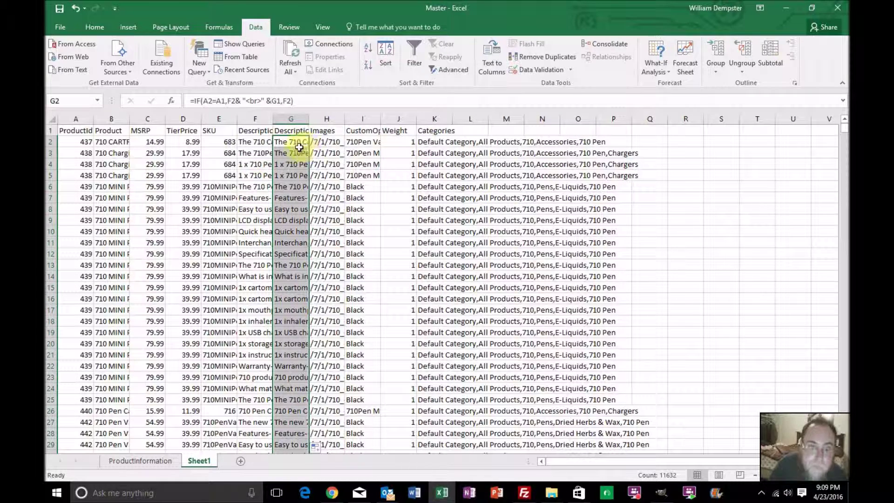
left_click(296, 141)
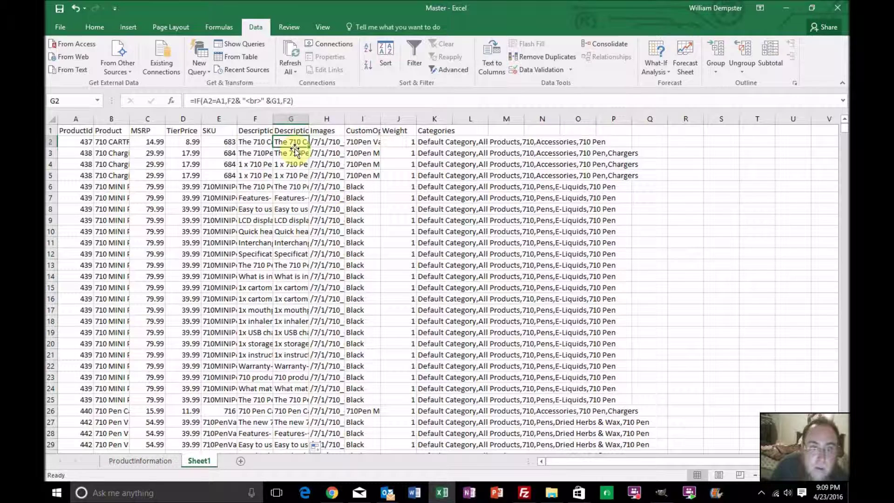
left_click_drag(309, 121, 366, 123)
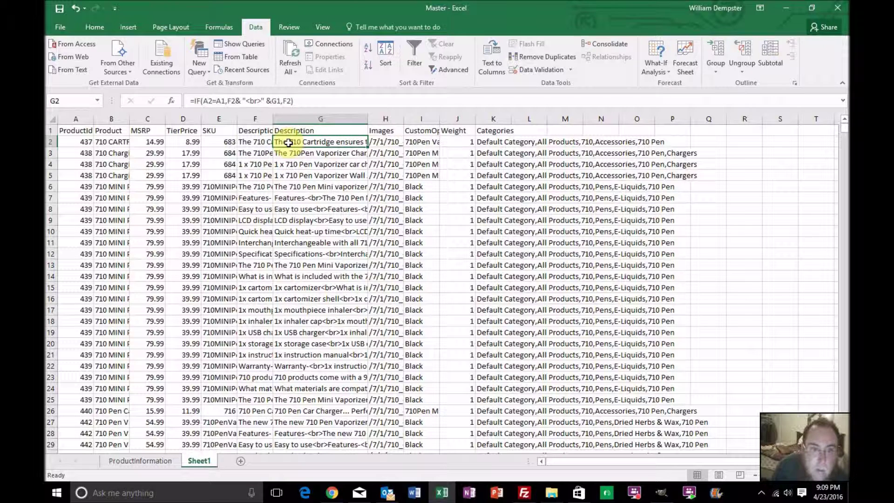
left_click(285, 98)
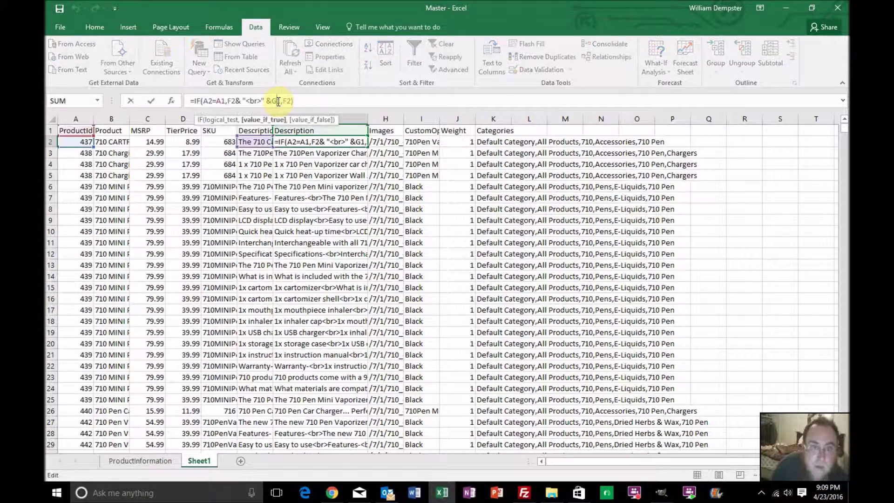
Change G2's formula to =IF(A2=A1,G1& "<br>" &F2,F2) so earlier text comes first
key("BackSpace")
key("BackSpace")
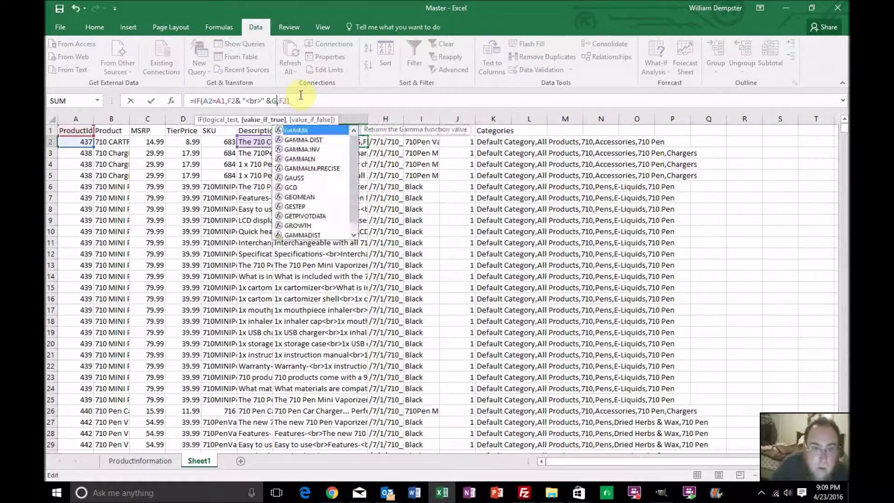
type("F")
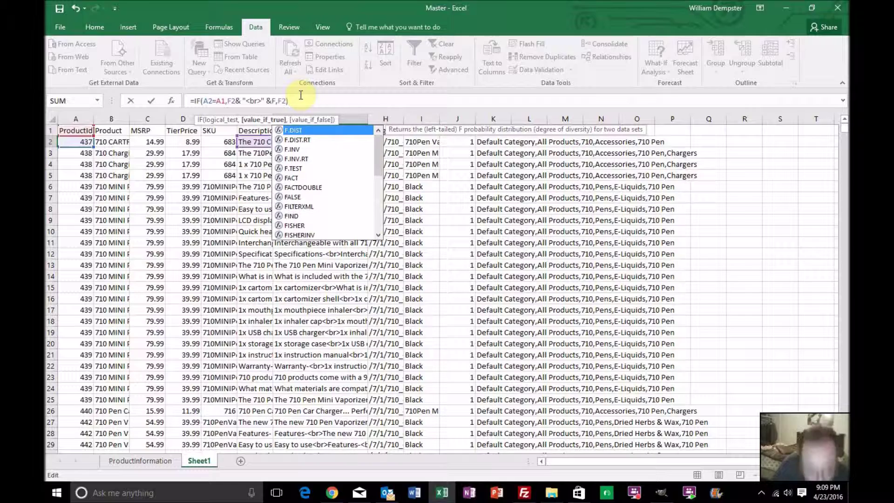
type("2")
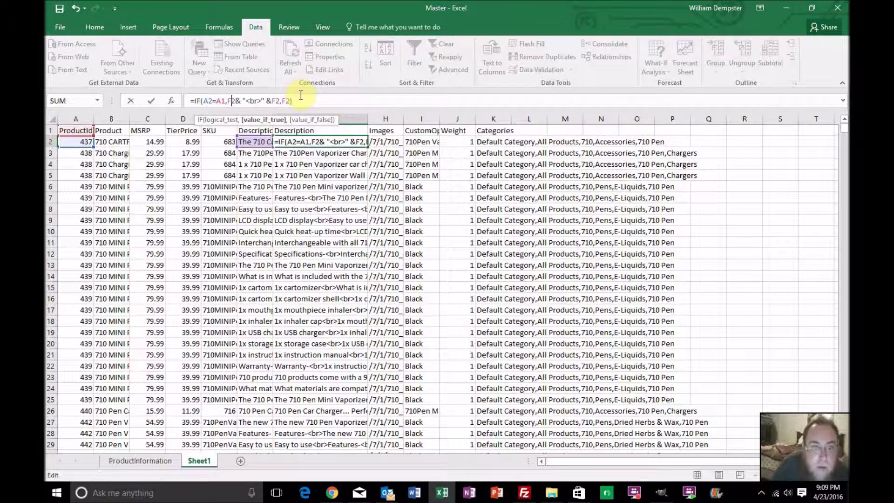
key("BackSpace")
key("BackSpace")
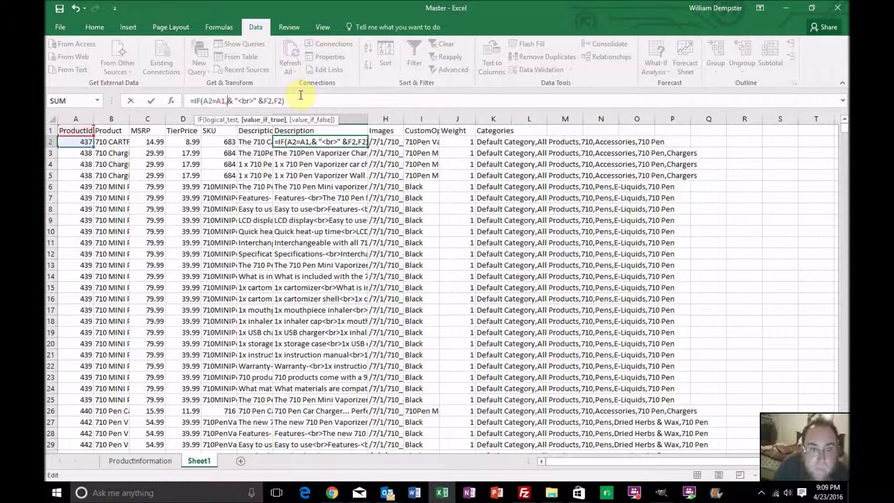
type("G")
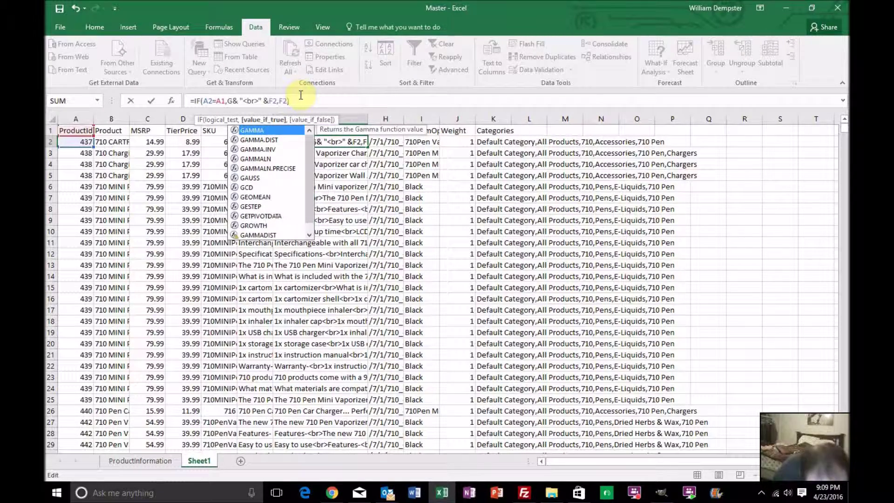
type("1")
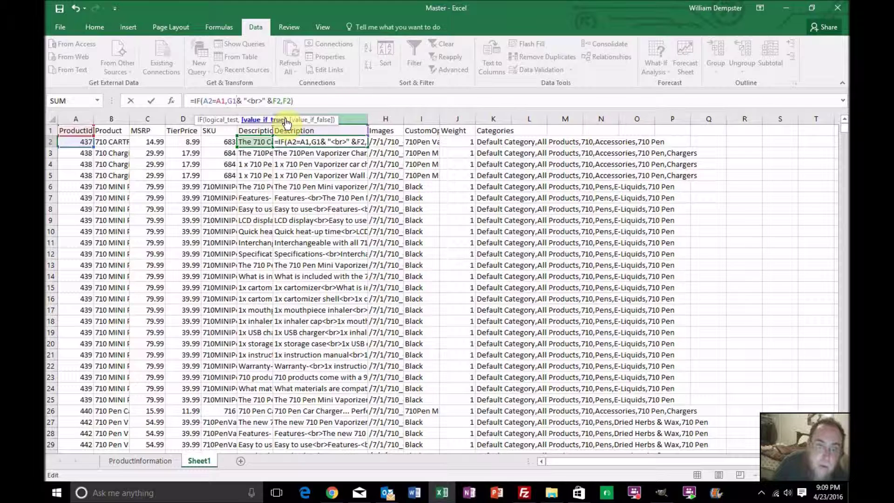
key("Return")
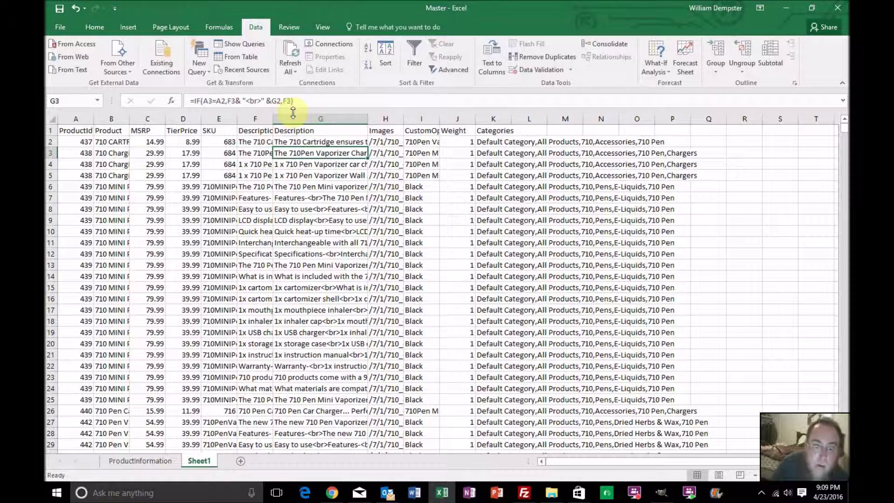
left_click(339, 144)
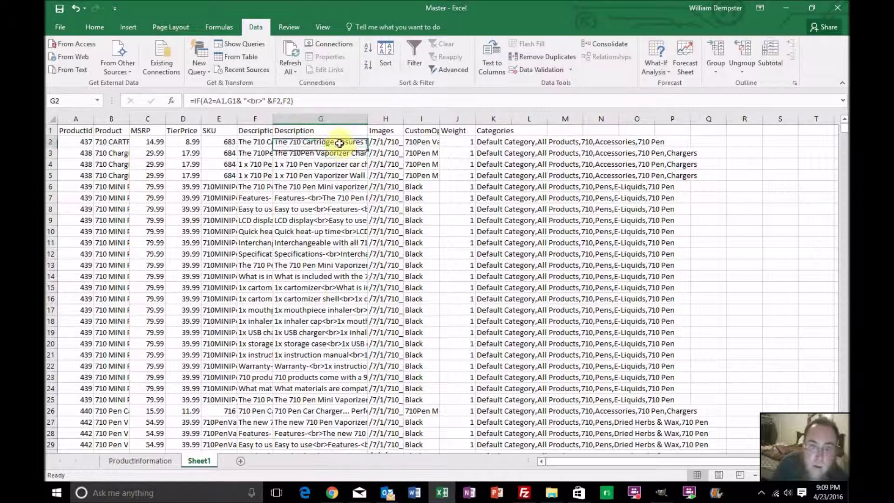
Copy the corrected G2 formula down column G and scroll to check the accumulated descriptions
double_click(369, 146)
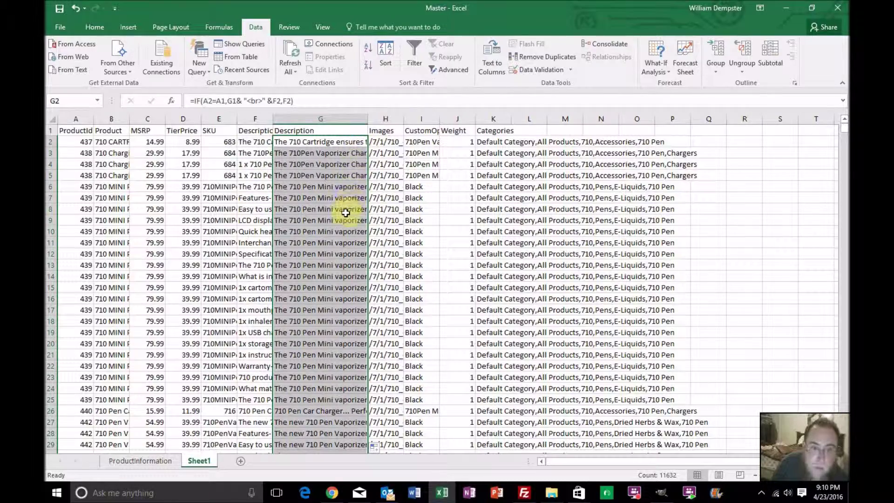
scroll(346, 213, "down", 3)
scroll(345, 213, "up", 3)
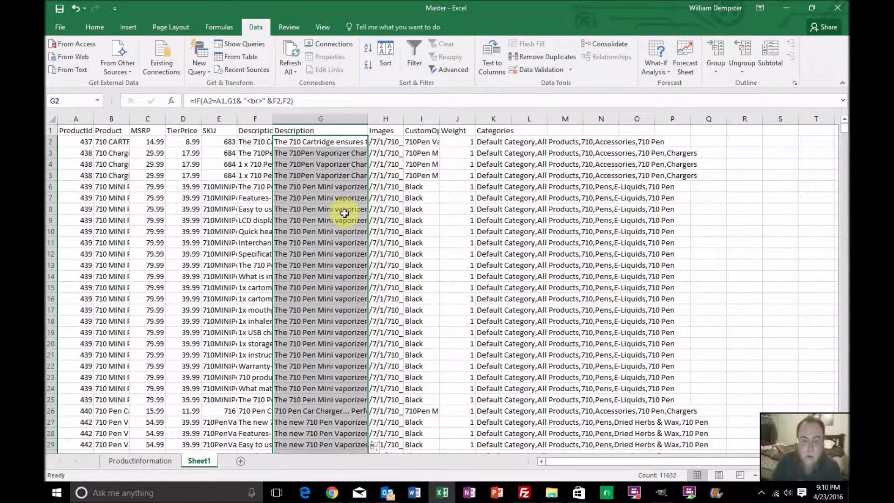
scroll(343, 213, "down", 1)
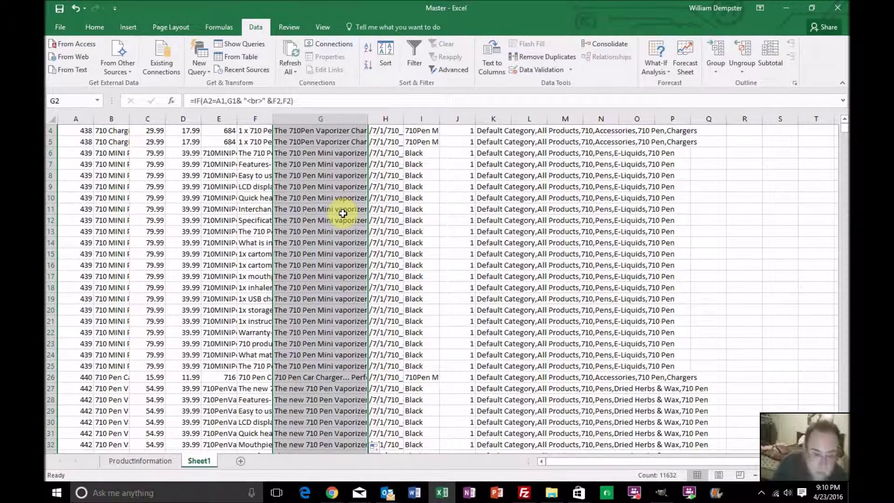
scroll(343, 213, "down", 1)
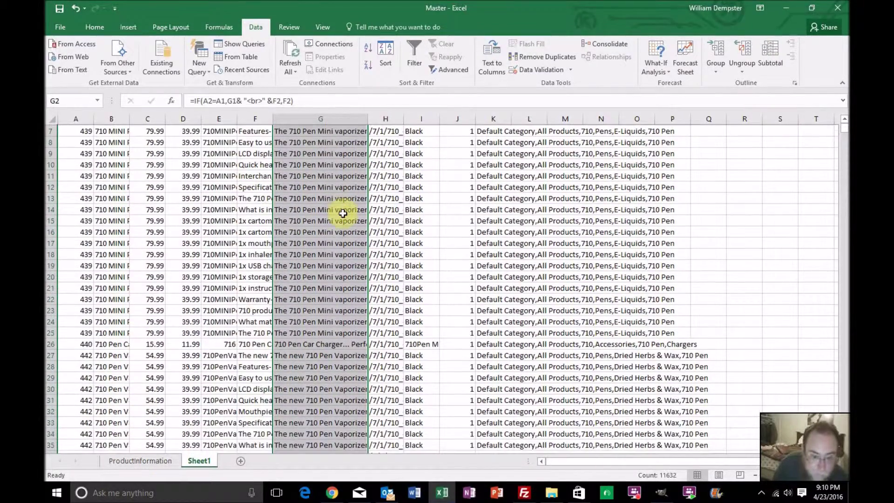
scroll(343, 213, "up", 2)
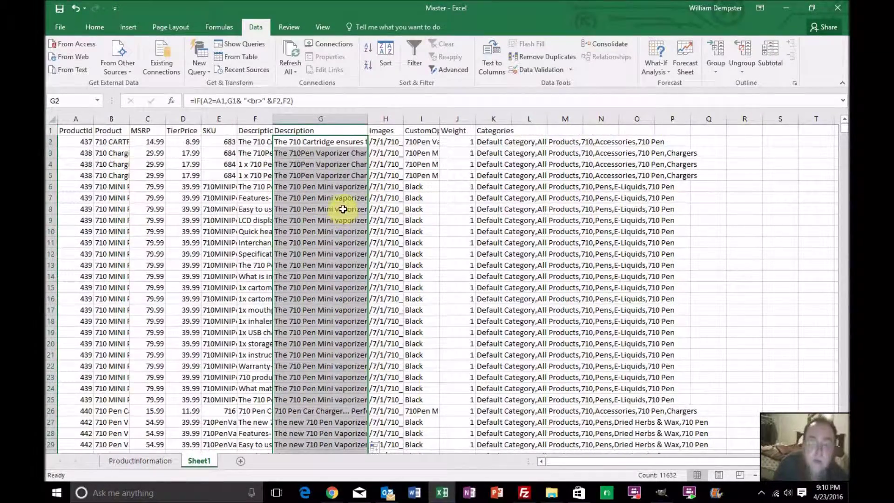
Insert a new column H before Images and give it the header 'Test'
left_click(375, 117)
right_click(375, 118)
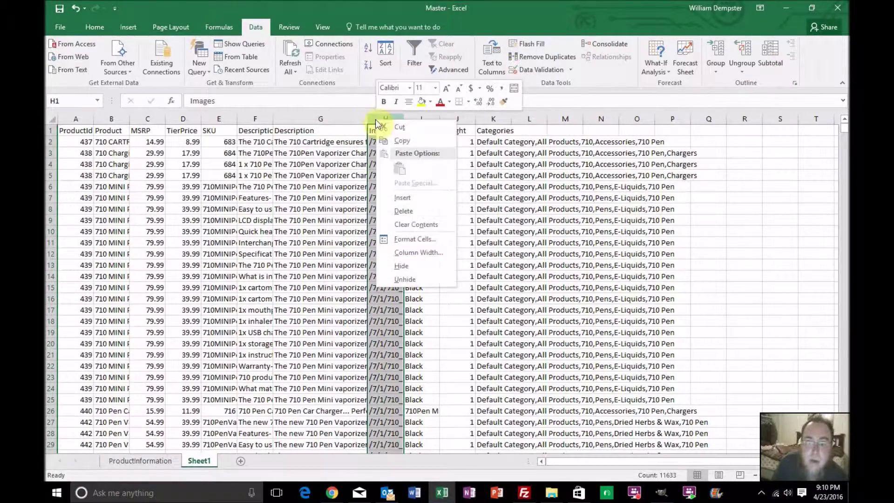
left_click(400, 198)
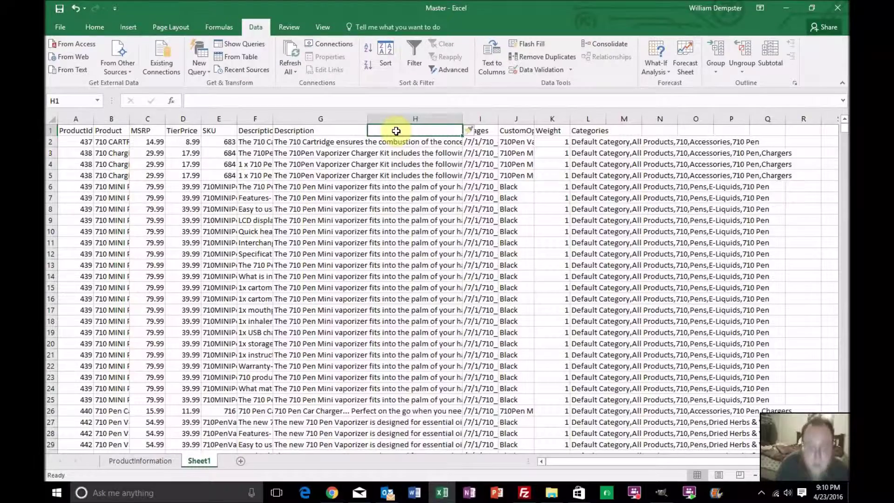
type("Test")
key("Return")
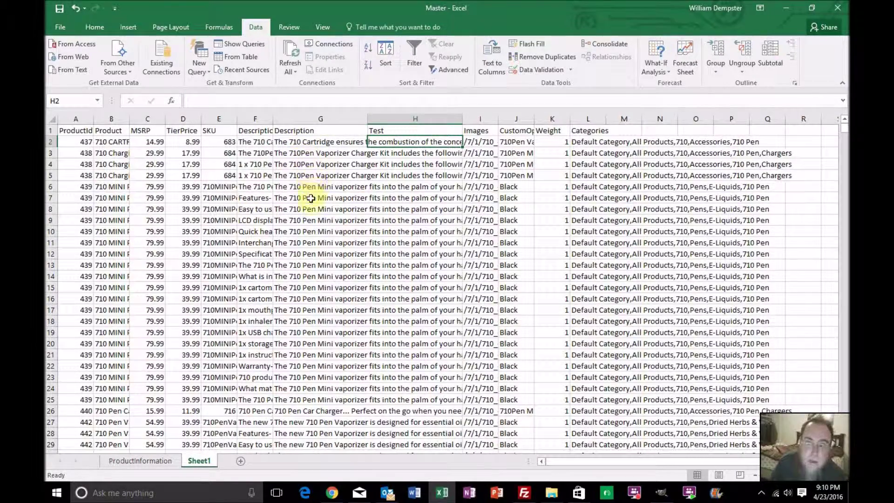
scroll(313, 243, "down", 1)
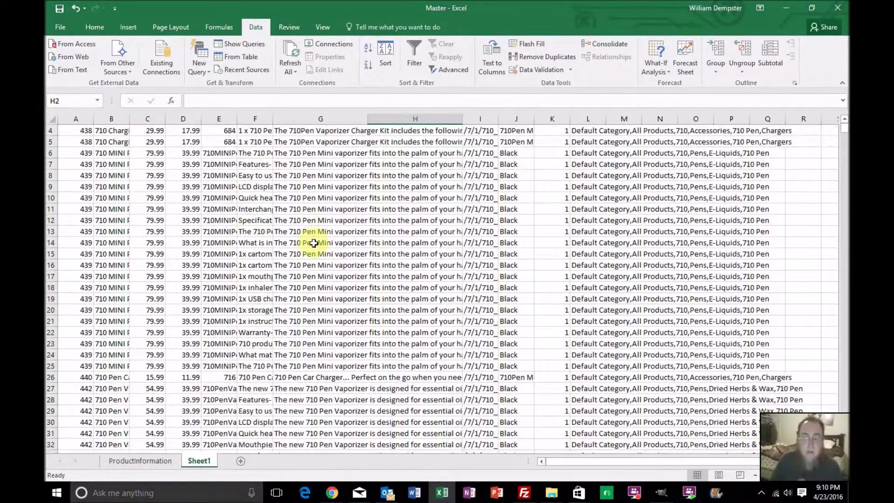
scroll(313, 243, "up", 1)
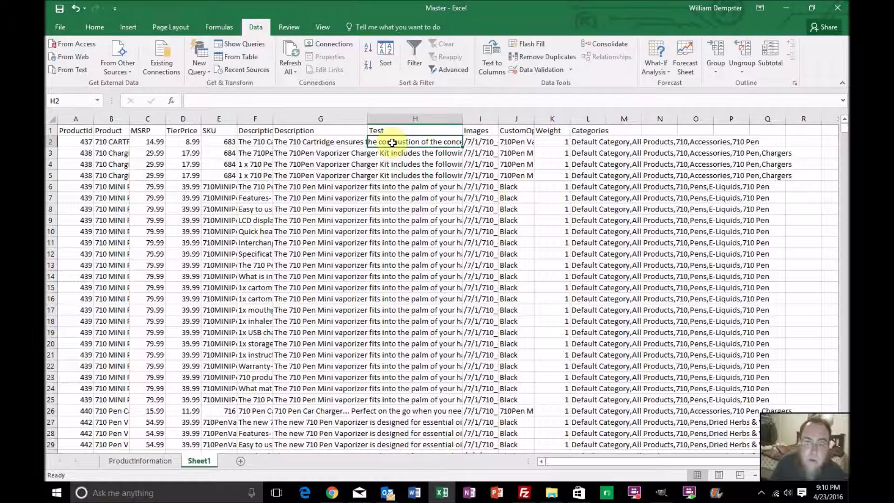
Draft an IF formula in H2 comparing A2 with A1, then trim it back to '=if'
left_click(339, 101)
type("=if(")
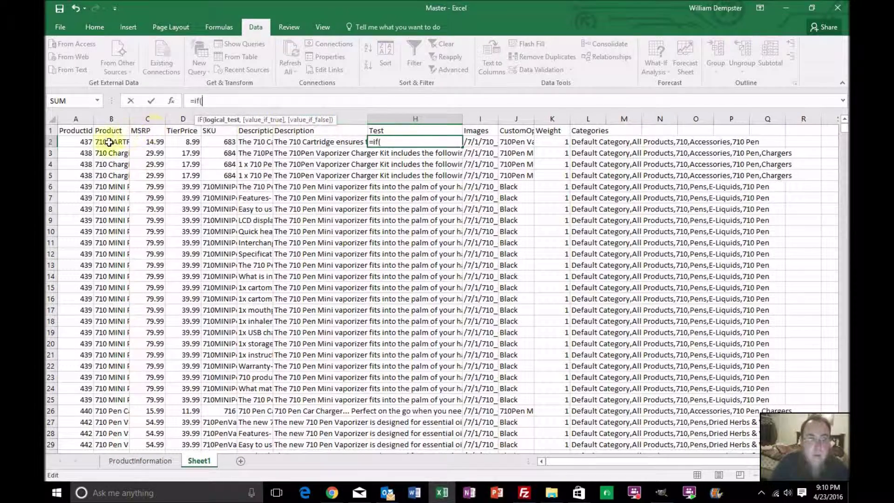
left_click(77, 141)
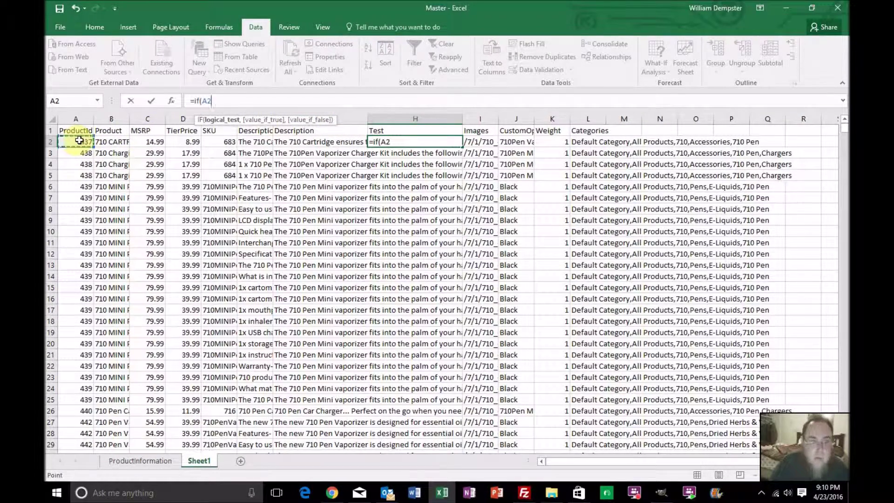
type("<>")
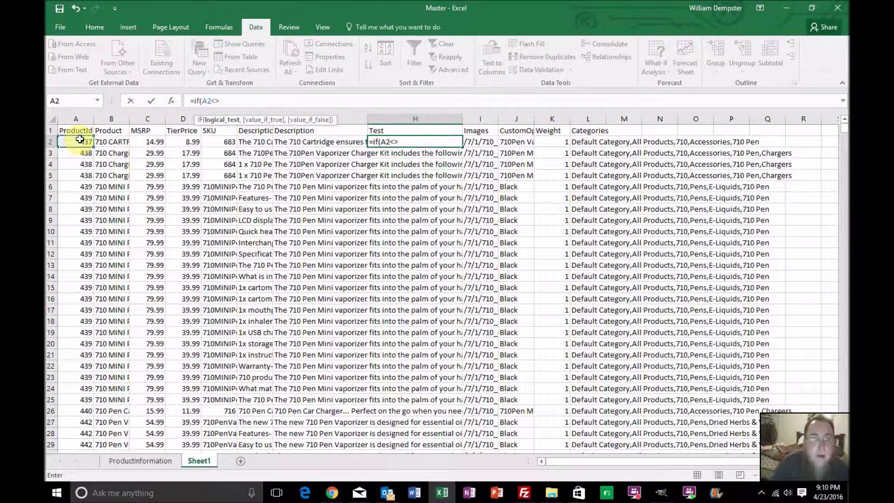
left_click(77, 131)
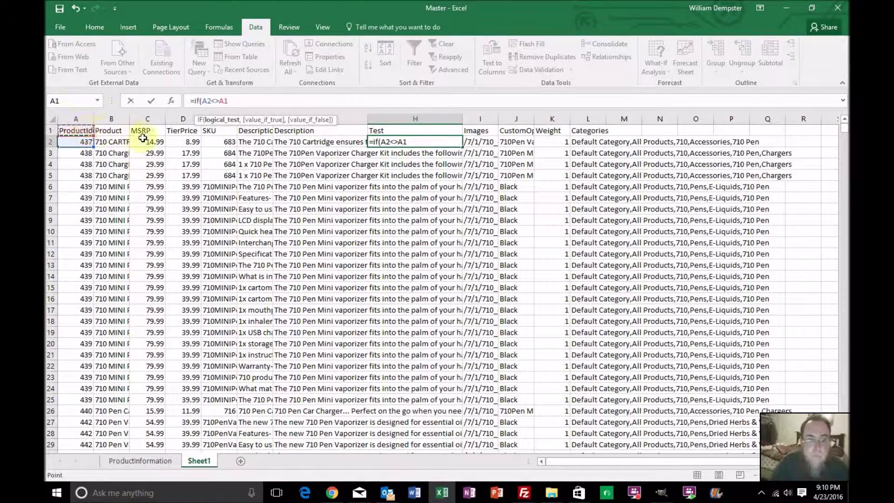
left_click(318, 144)
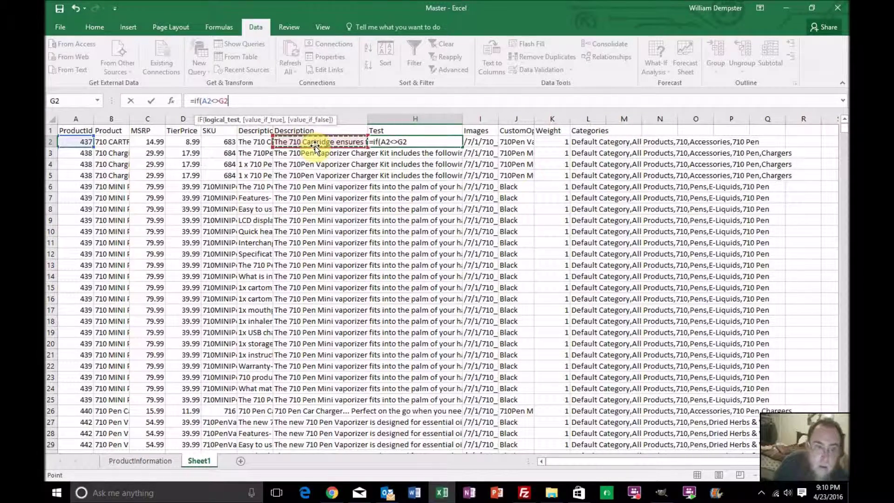
key("BackSpace")
key("BackSpace")
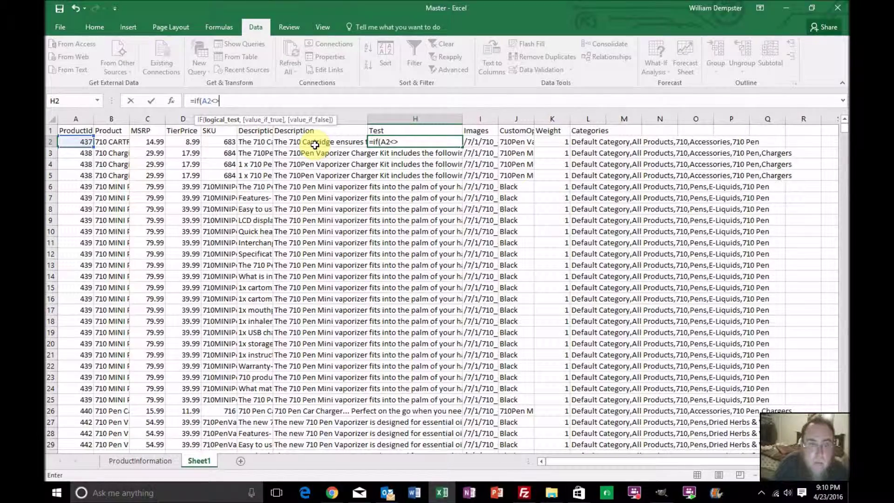
type("A")
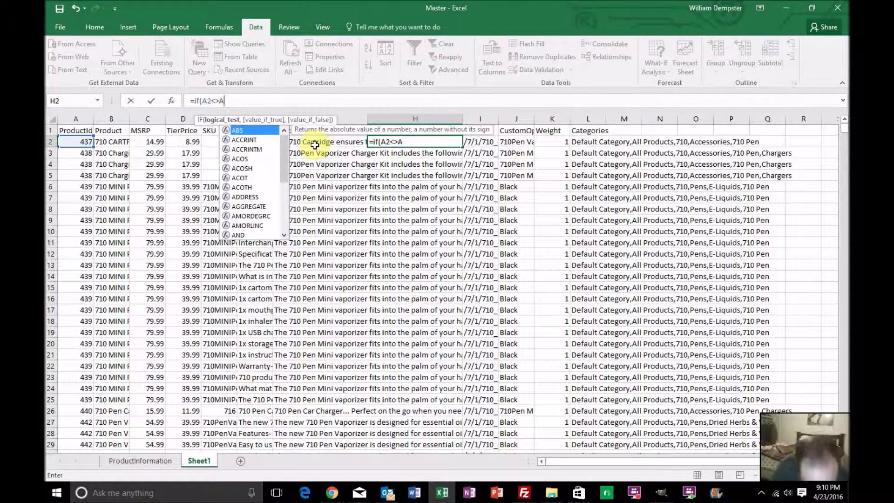
type("1,")
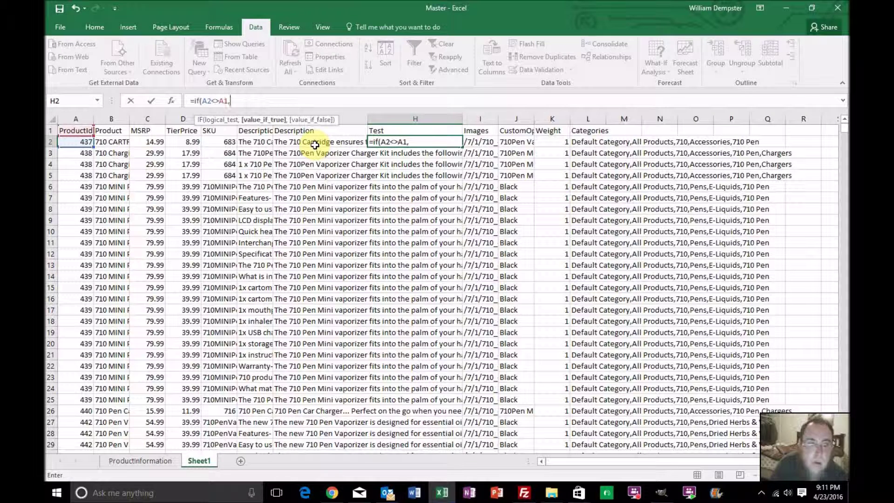
type("0")
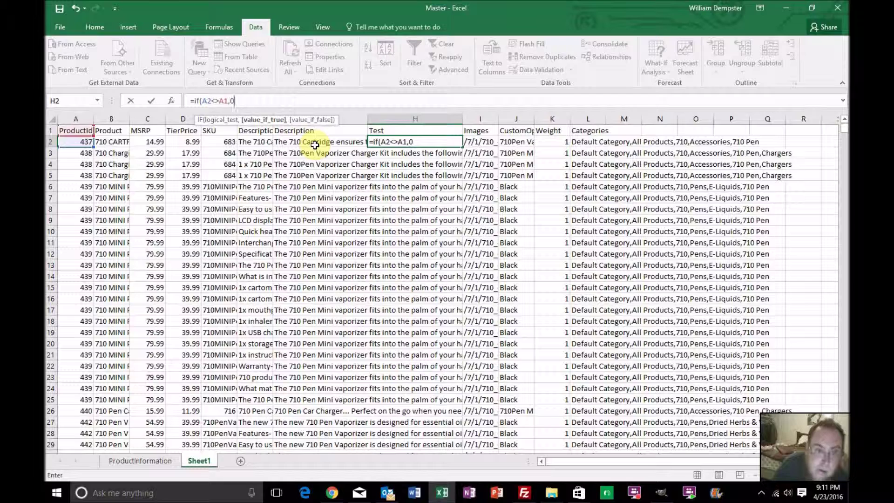
type(",")
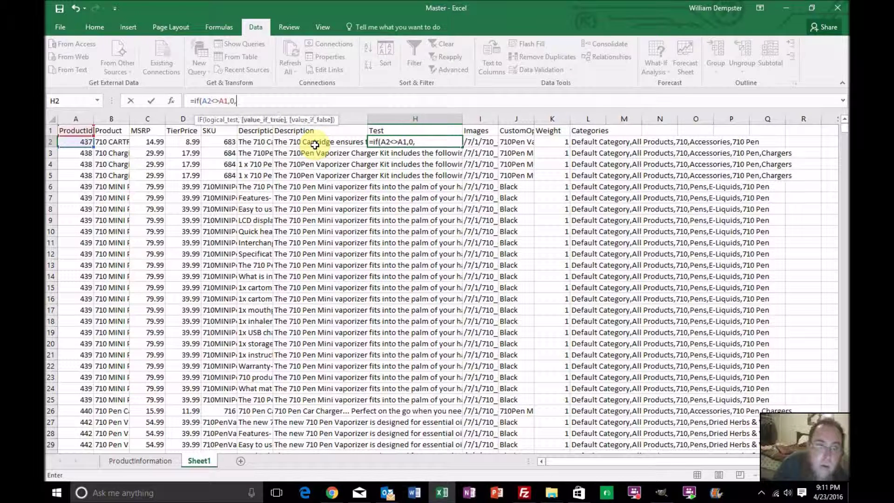
key("BackSpace")
key("BackSpace")
key("BackSpace")
key("BackSpace")
key("BackSpace")
key("BackSpace")
key("BackSpace")
key("BackSpace")
key("BackSpace")
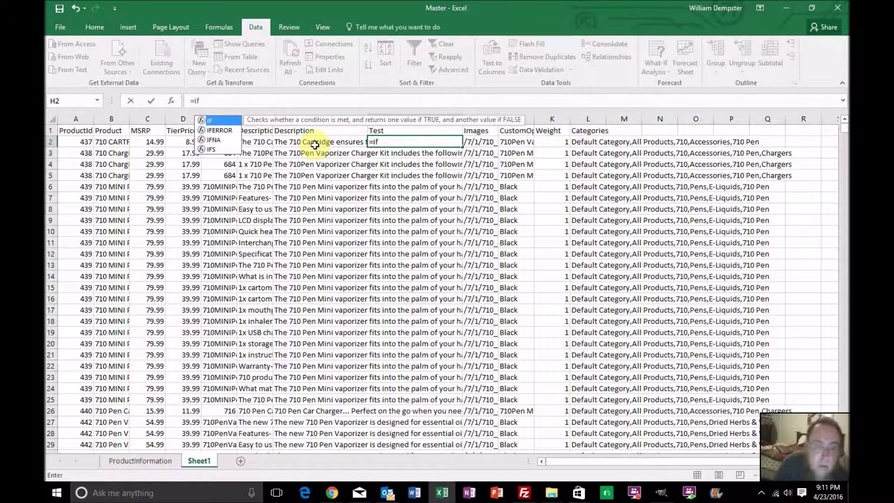
Complete H2 as =IF(A1<>A2,1,0) and commit it
type("(")
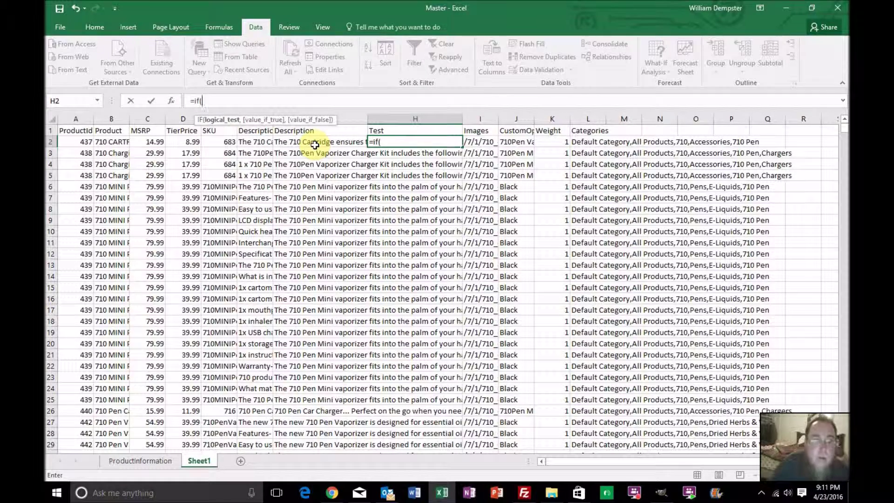
left_click(84, 131)
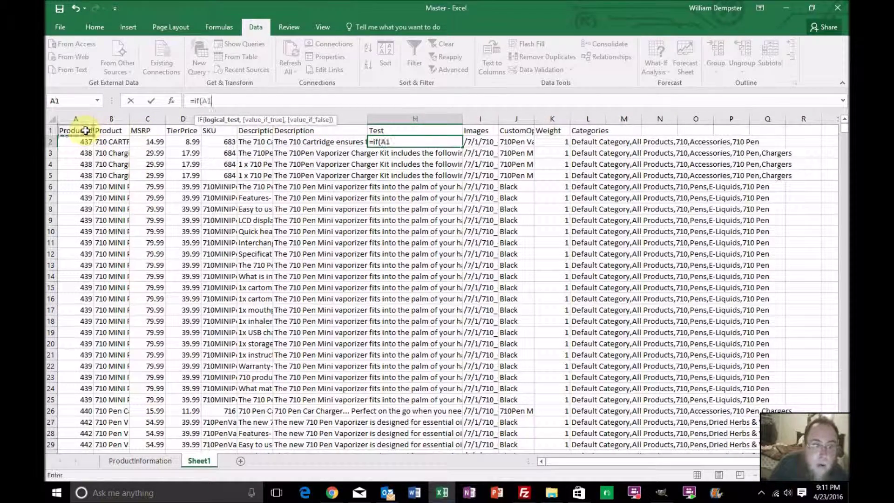
type("<")
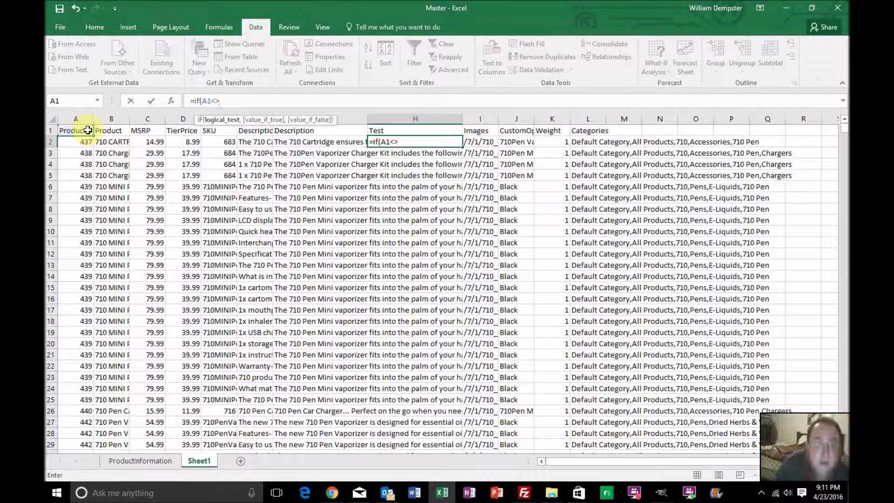
type(">")
left_click(88, 141)
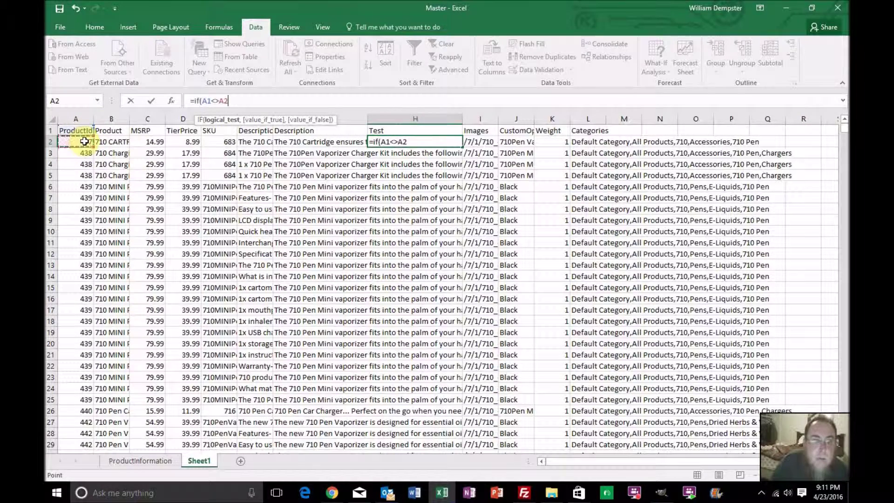
type(",")
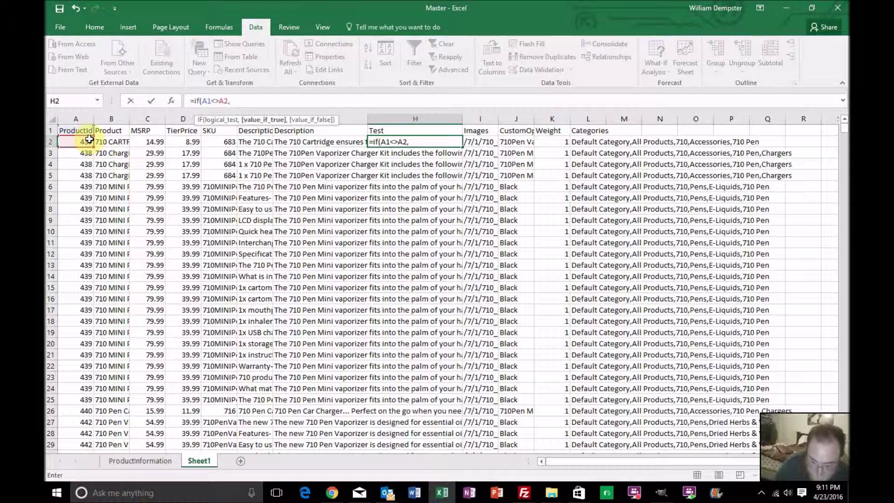
type("1,0")
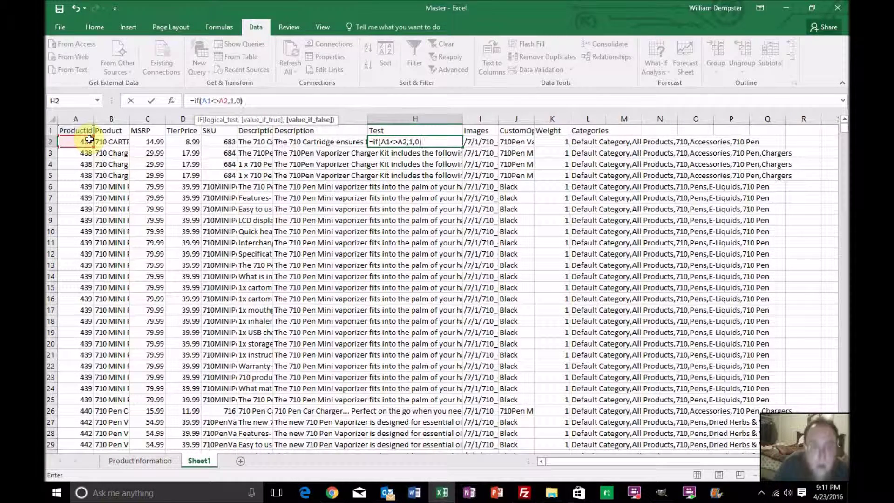
key("Return")
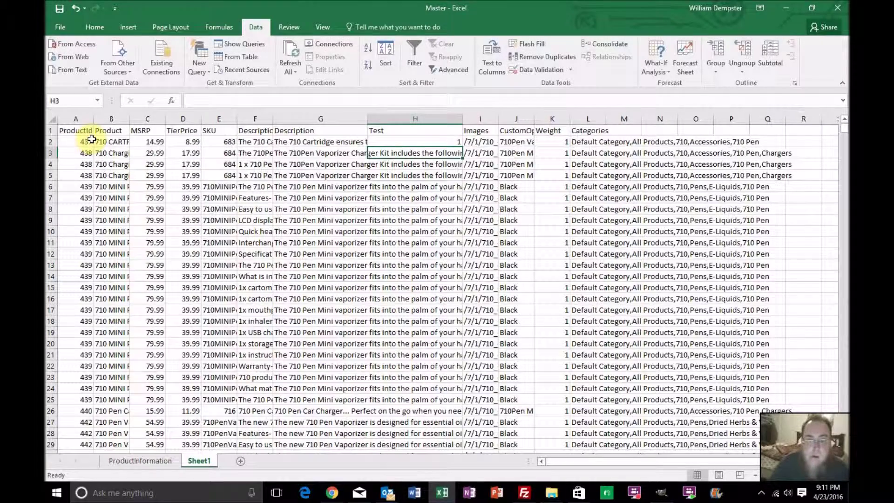
Copy the H2 Test formula down the whole of column H
left_click(457, 142)
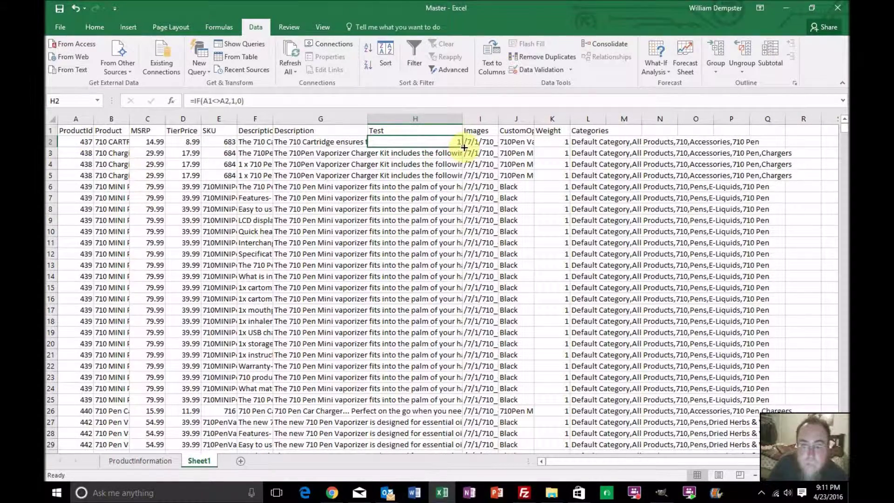
double_click(462, 148)
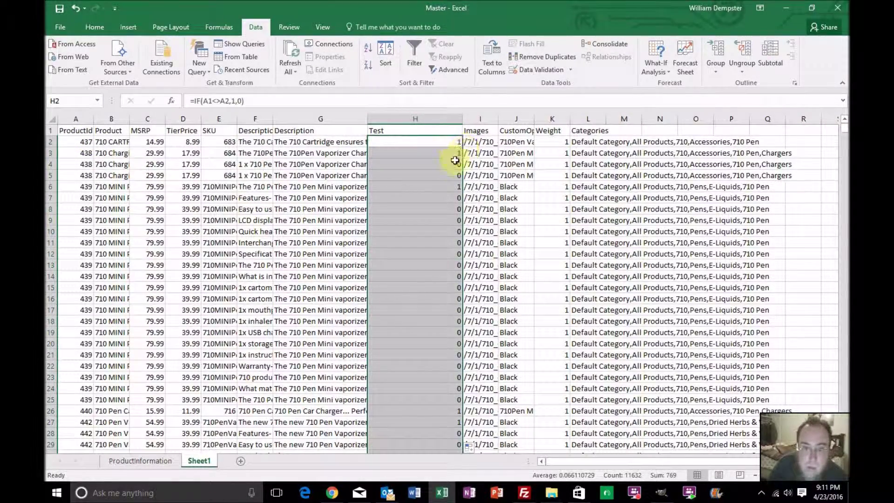
left_click(441, 188)
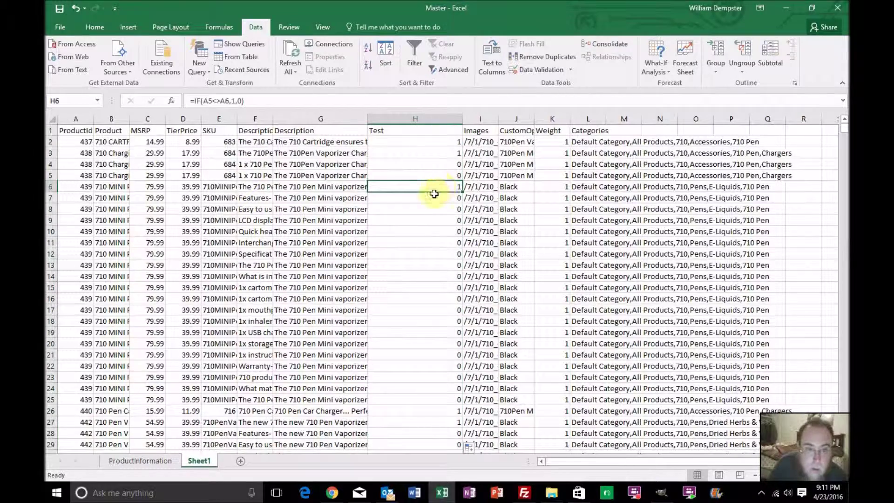
scroll(415, 254, "down", 2)
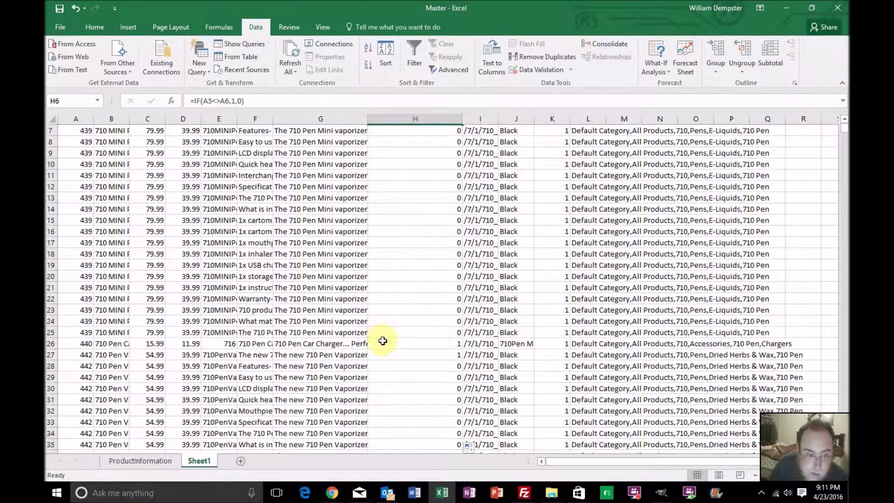
Check the flags at rows 26 (ProductId 440) and 27 (ProductId 442), then select column H
left_click(48, 344)
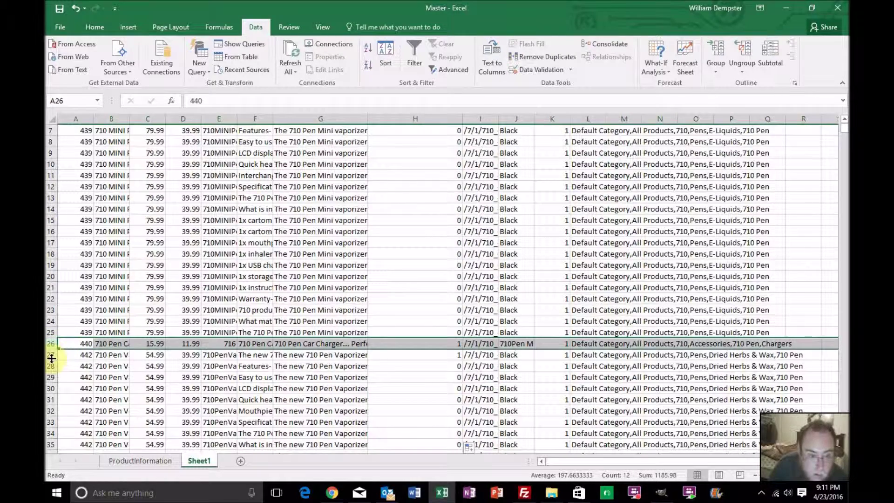
left_click(48, 354)
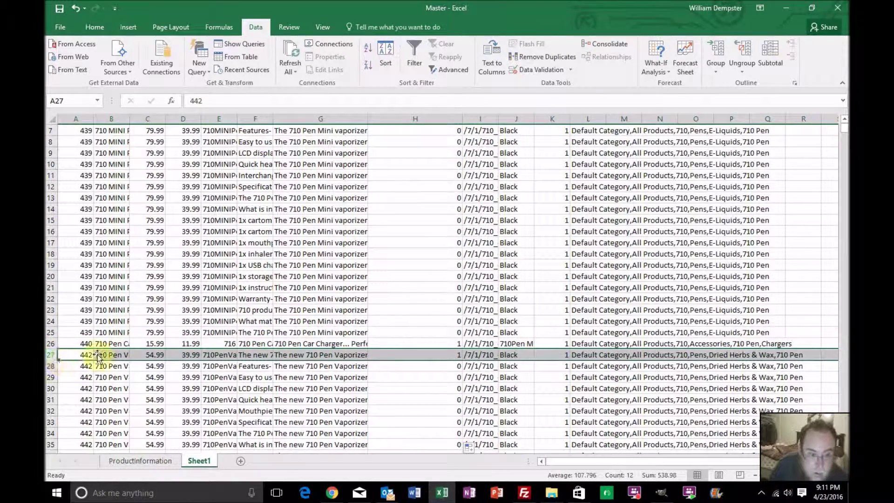
scroll(124, 348, "down", 1)
scroll(125, 347, "down", 7)
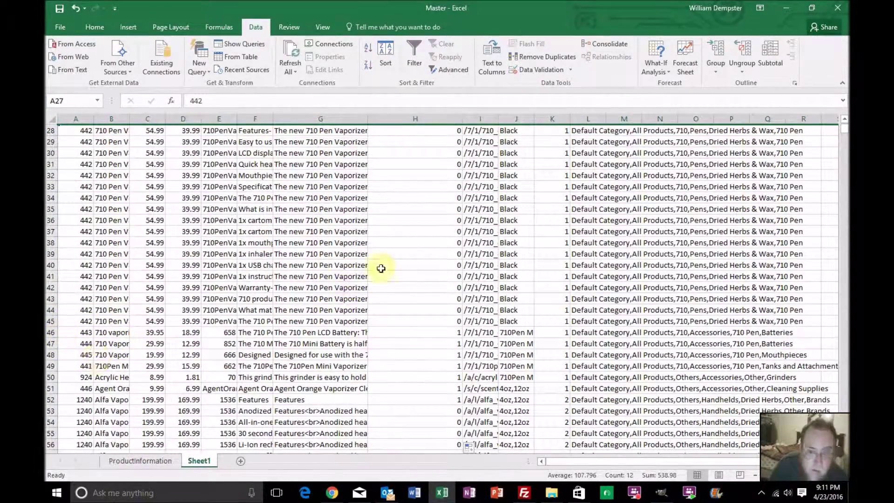
scroll(416, 249, "up", 9)
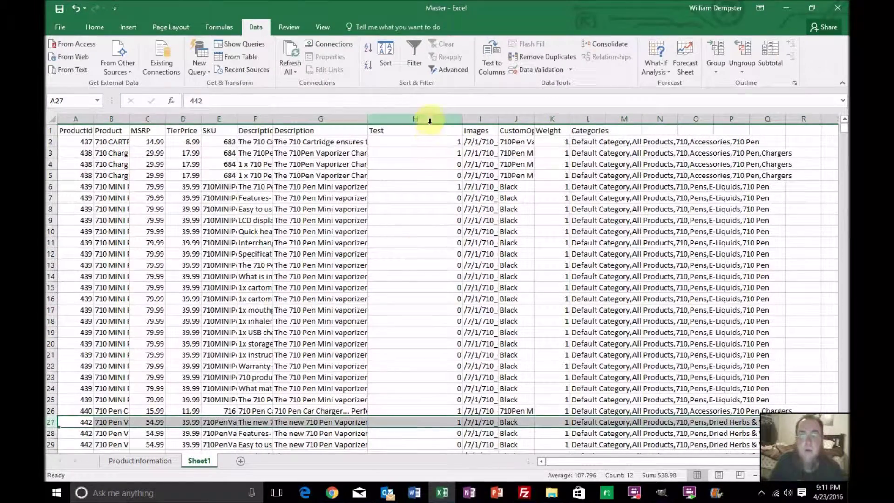
left_click(431, 118)
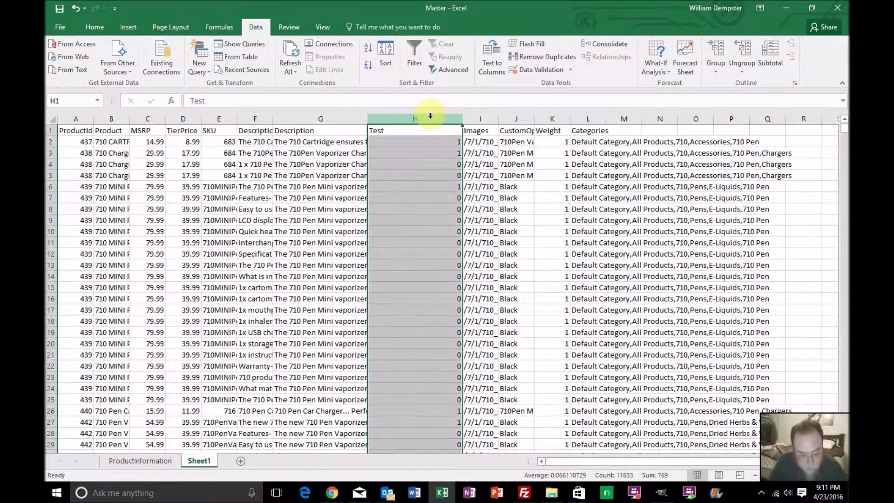
Copy the whole sheet and paste it back over itself as values
key("ctrl+a")
key("ctrl+c")
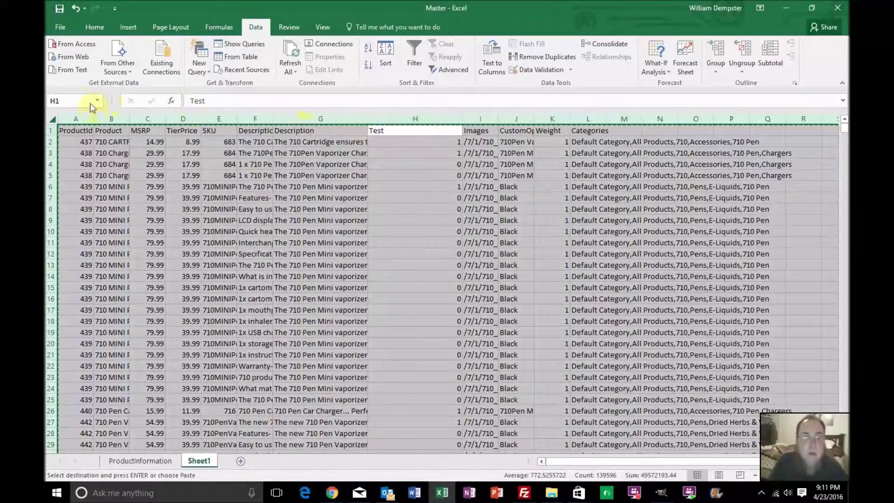
left_click(93, 27)
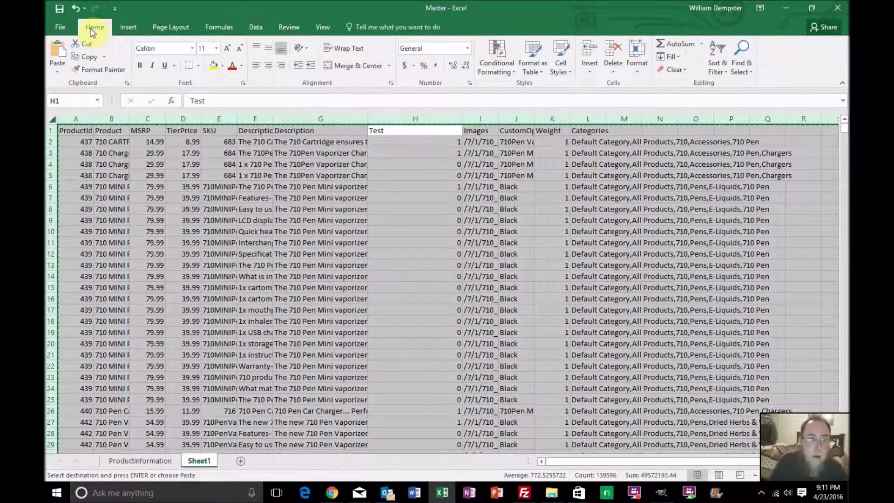
left_click(57, 71)
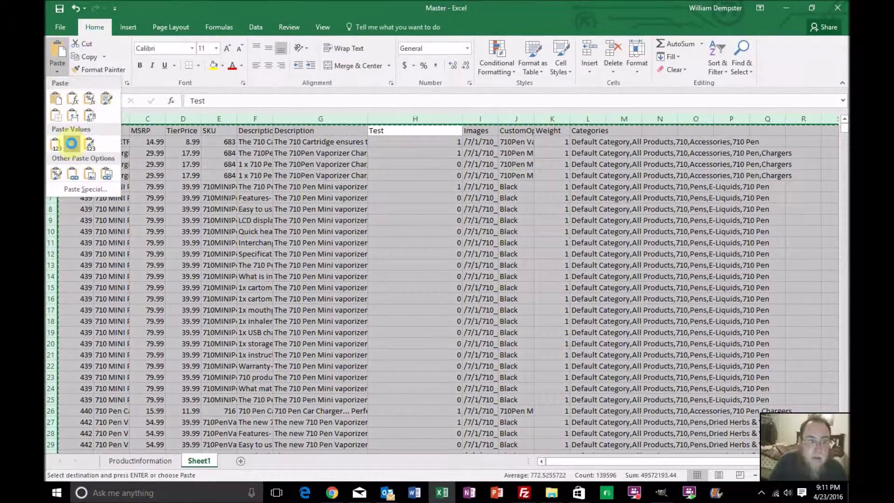
left_click(71, 143)
left_click(409, 165)
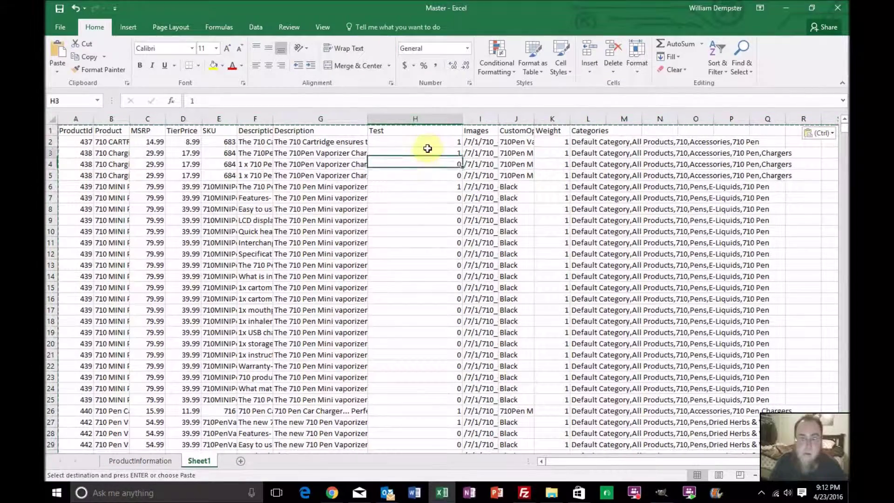
left_click(425, 119)
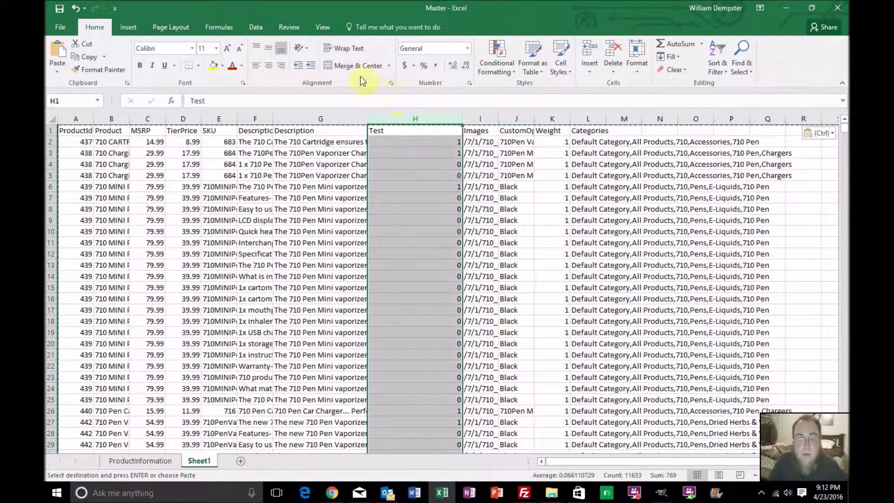
Sort the full table by Test, Largest to Smallest, with the selection expanded
left_click(246, 28)
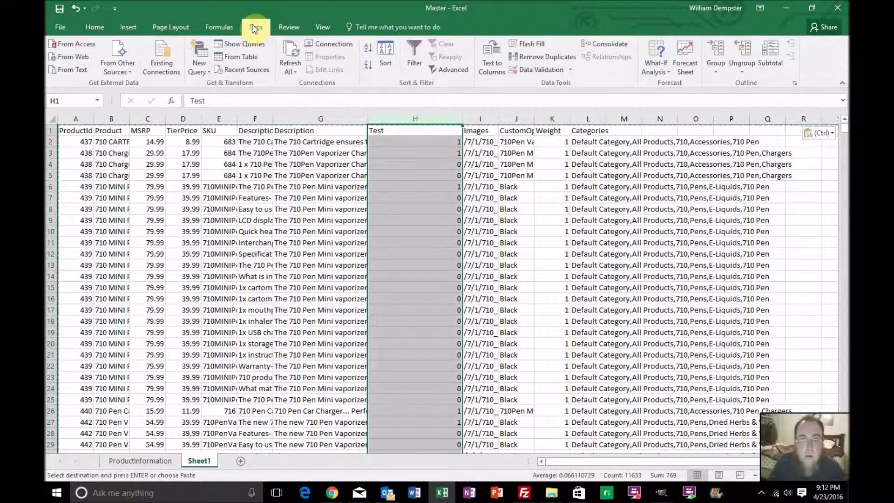
left_click(386, 54)
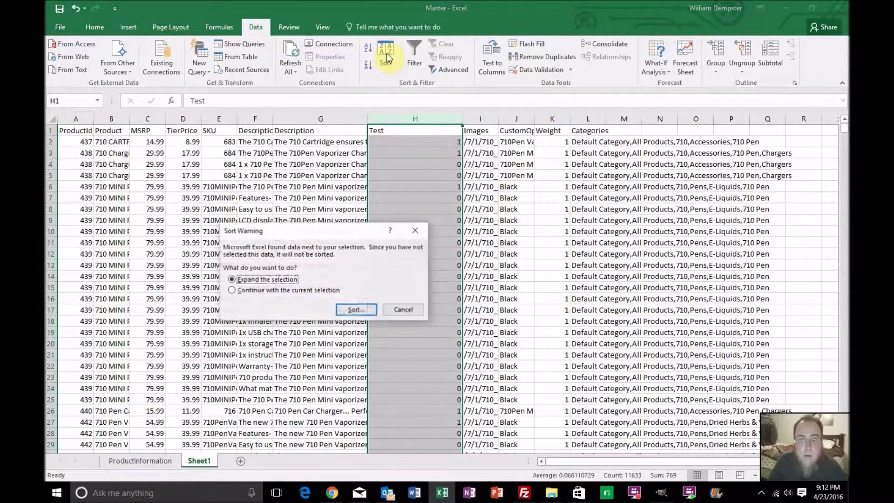
left_click(350, 310)
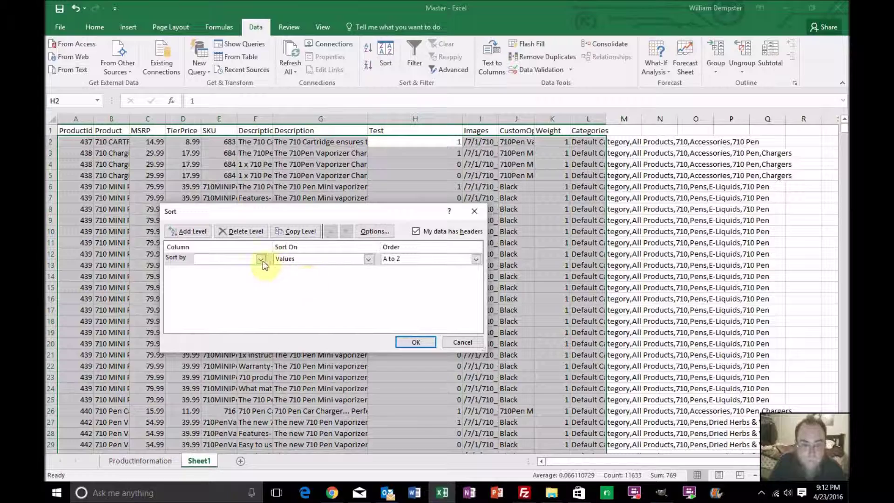
left_click(261, 259)
left_click(234, 320)
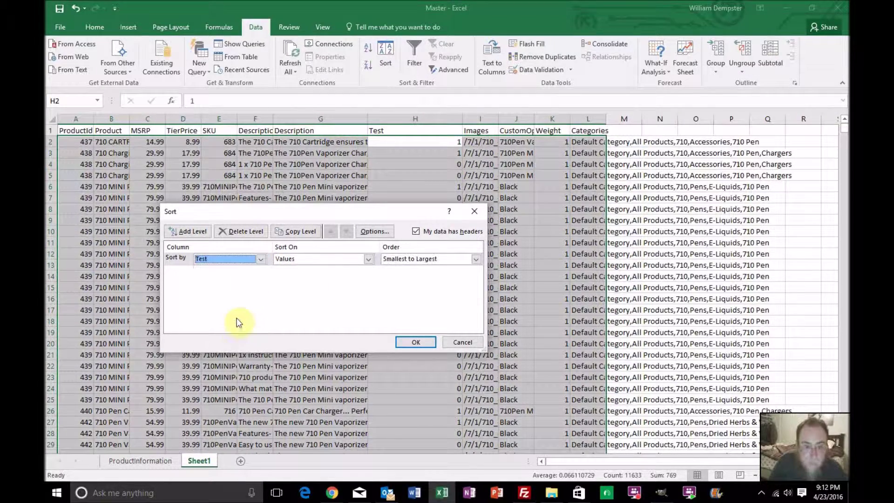
left_click(389, 258)
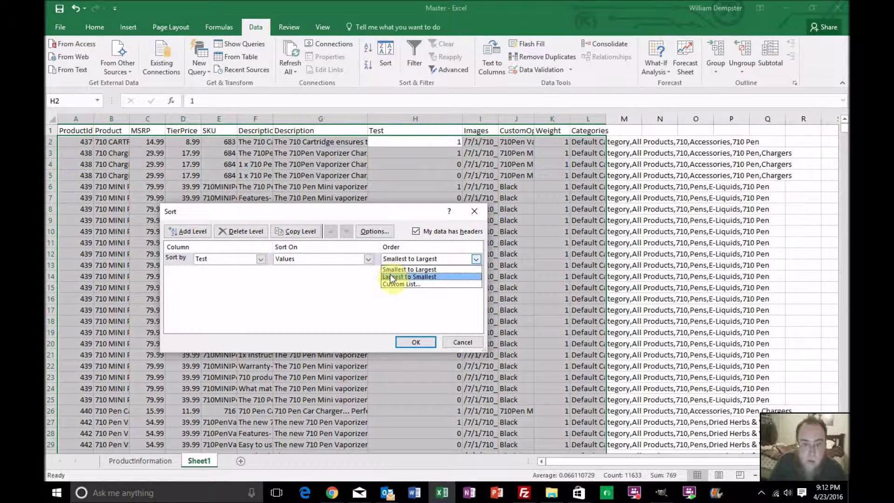
left_click(387, 274)
left_click(410, 344)
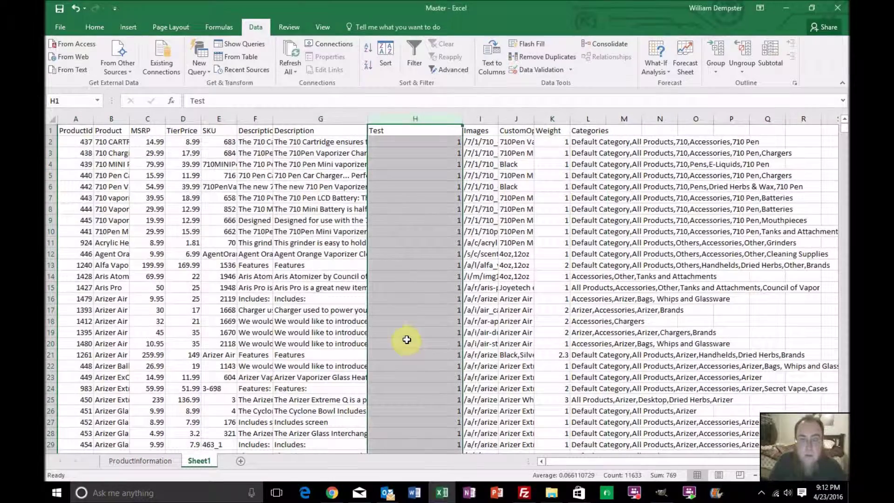
Scroll down to where Test changes from 1 to 0 and select row 771
scroll(413, 317, "down", 20)
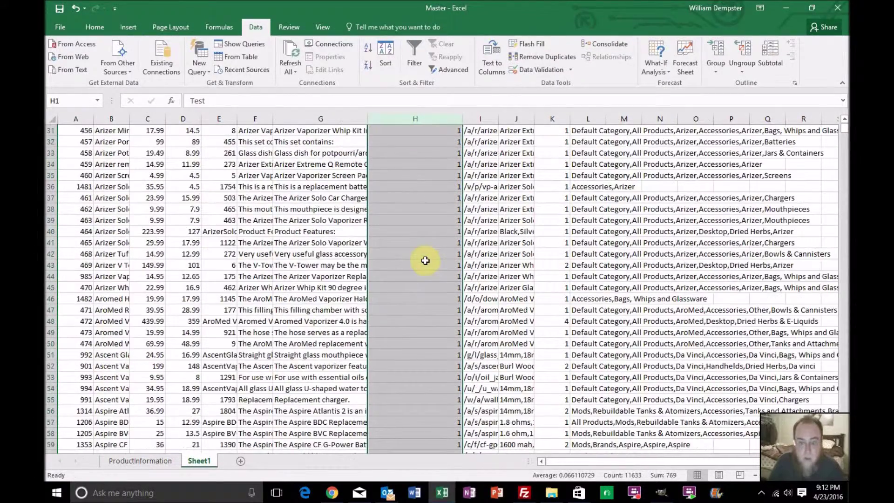
scroll(425, 261, "down", 20)
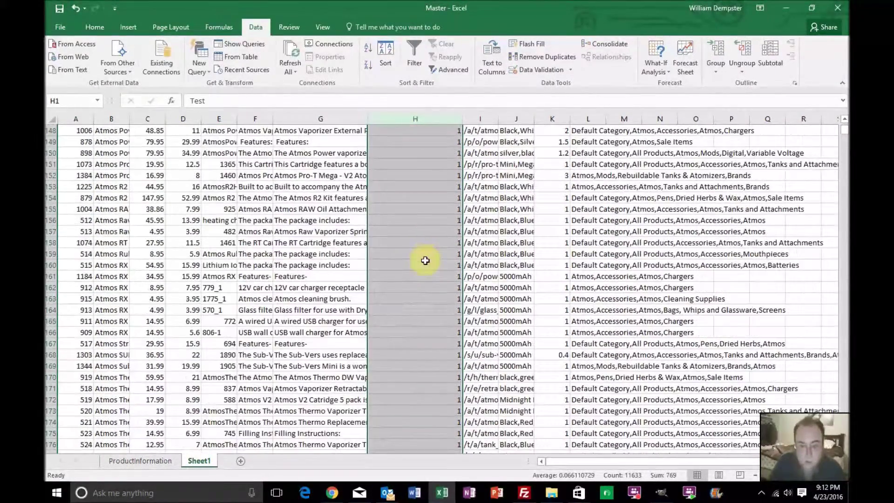
scroll(425, 261, "down", 20)
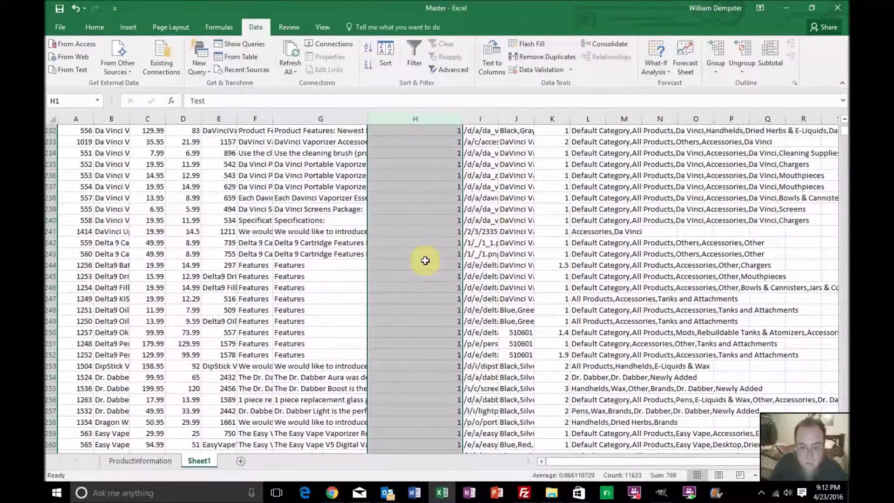
scroll(426, 260, "down", 20)
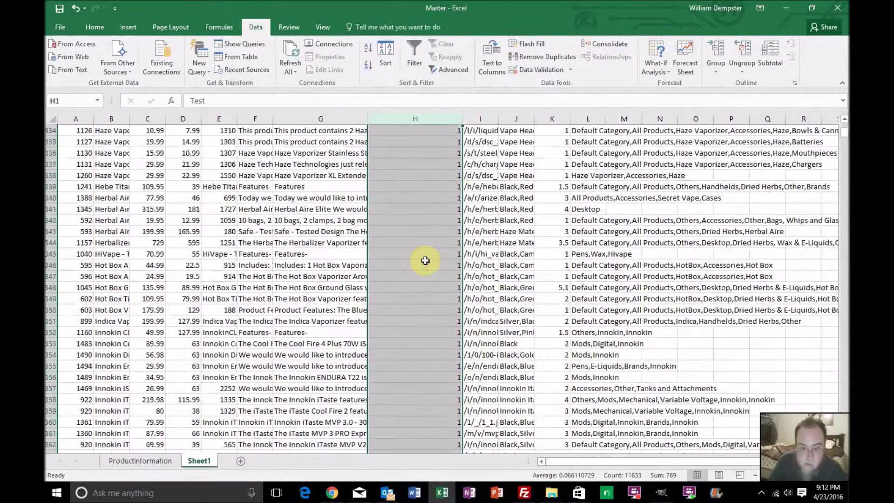
scroll(425, 260, "down", 12)
scroll(425, 261, "down", 20)
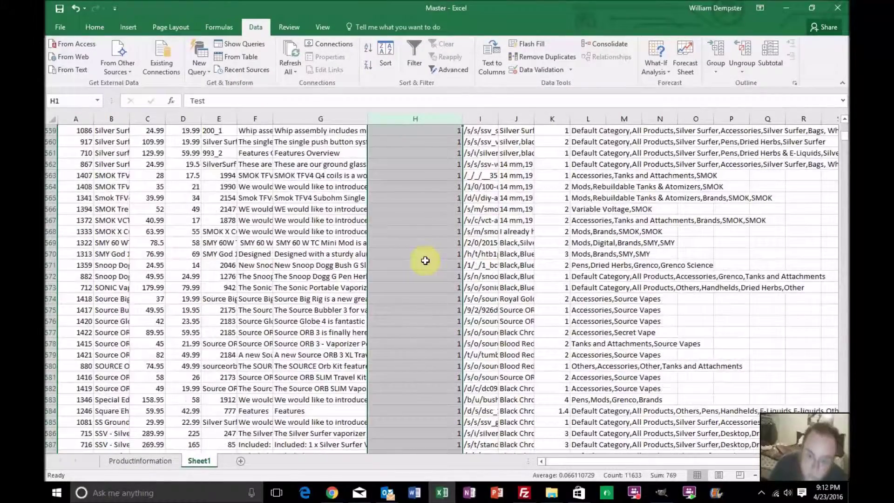
scroll(425, 260, "down", 20)
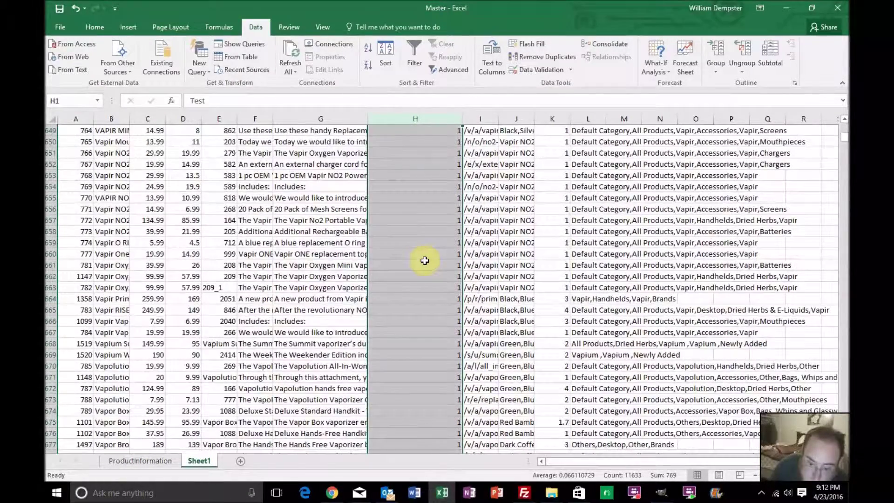
scroll(425, 261, "down", 18)
scroll(425, 261, "down", 20)
scroll(426, 260, "up", 10)
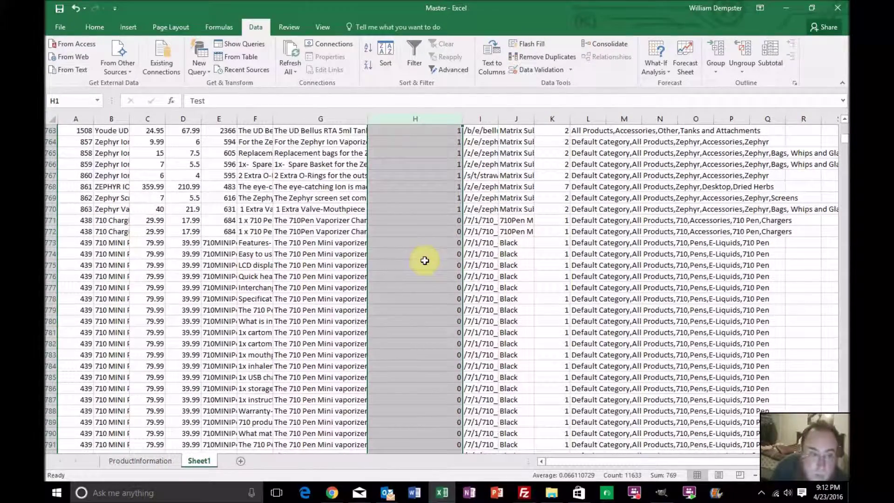
left_click(434, 198)
left_click(421, 205)
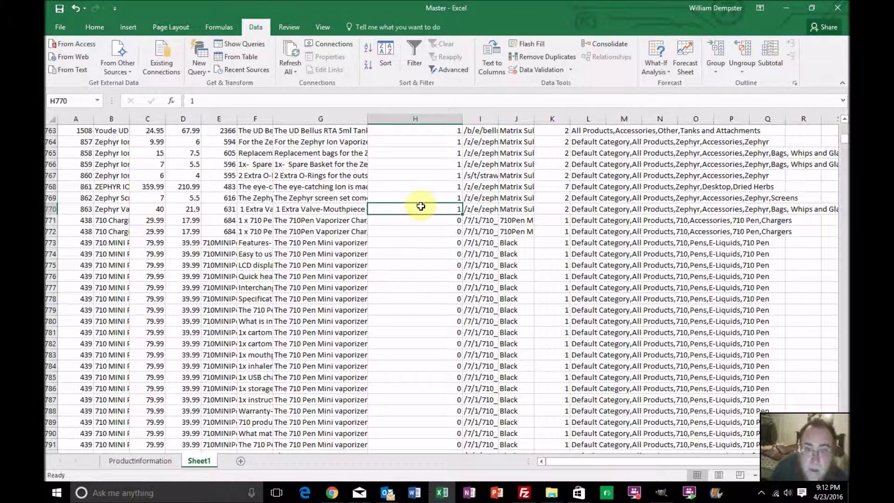
left_click(50, 220)
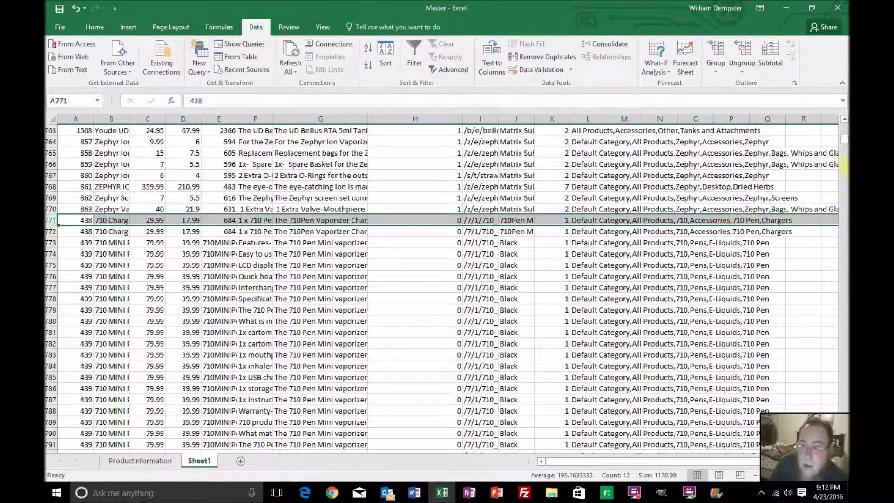
Select rows 771 through 11633 and delete them
left_click_drag(846, 139, 847, 139)
scroll(782, 341, "up", 11)
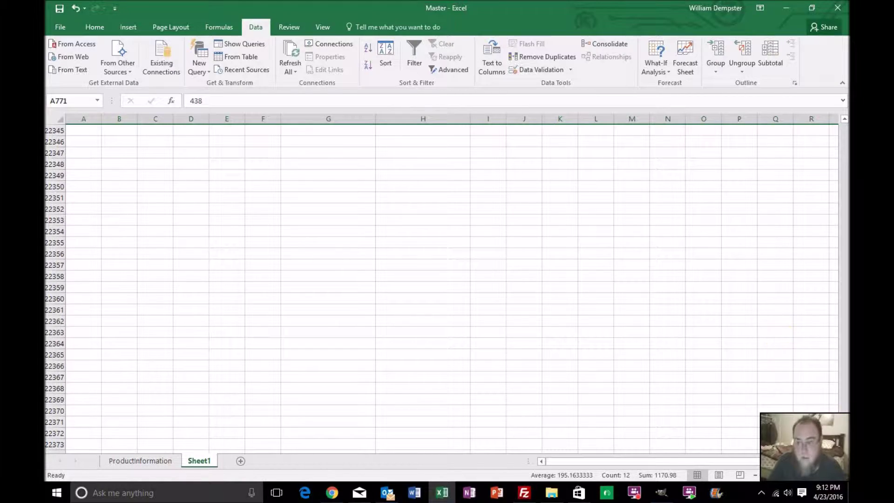
left_click_drag(844, 440, 844, 345)
mouse_move(844, 288)
left_mouse_down()
mouse_move(844, 266)
mouse_move(845, 278)
left_mouse_up()
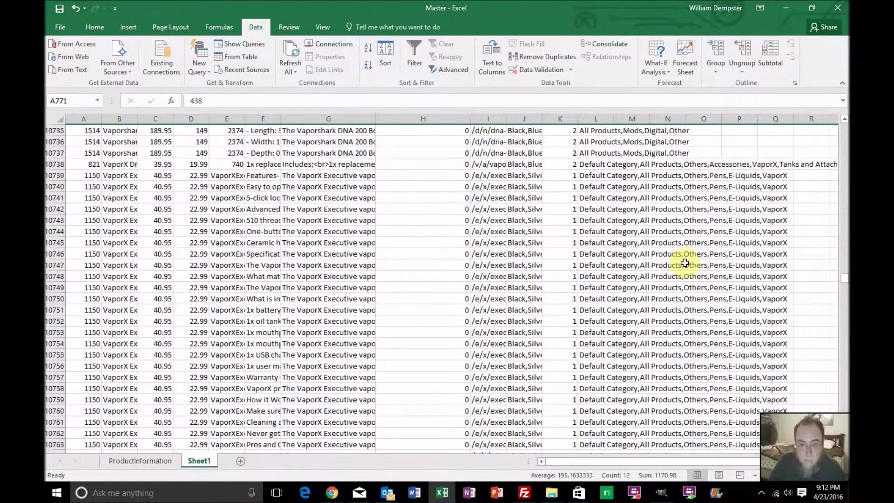
scroll(685, 263, "down", 7)
scroll(684, 263, "down", 20)
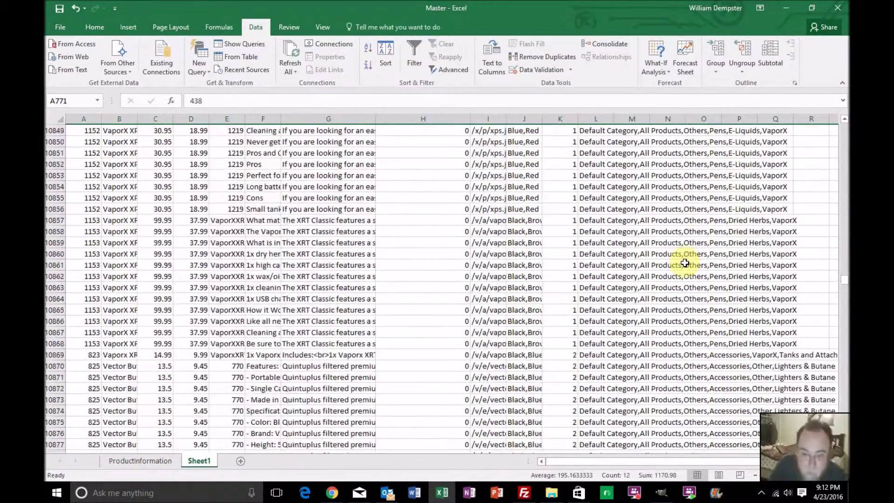
scroll(685, 263, "down", 20)
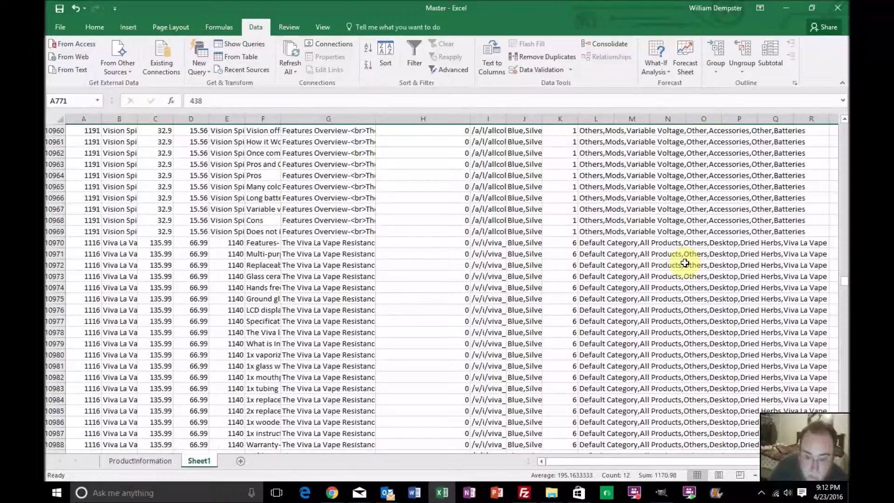
scroll(685, 263, "down", 20)
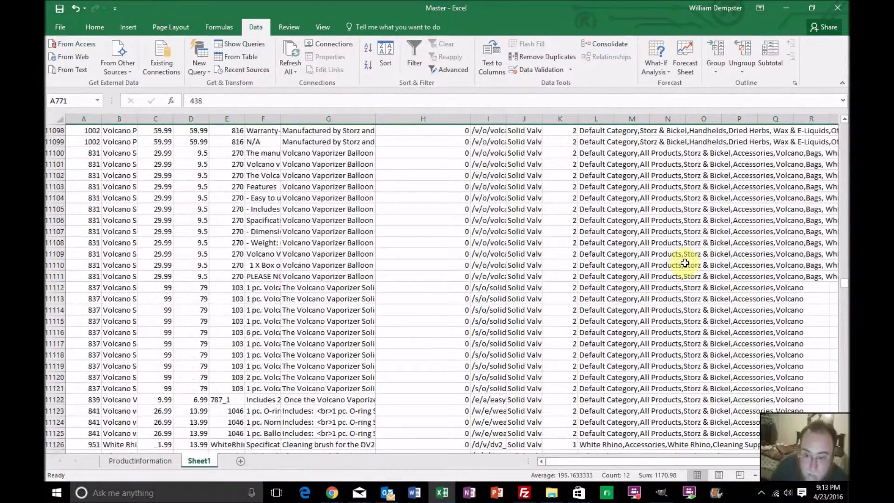
scroll(685, 263, "down", 20)
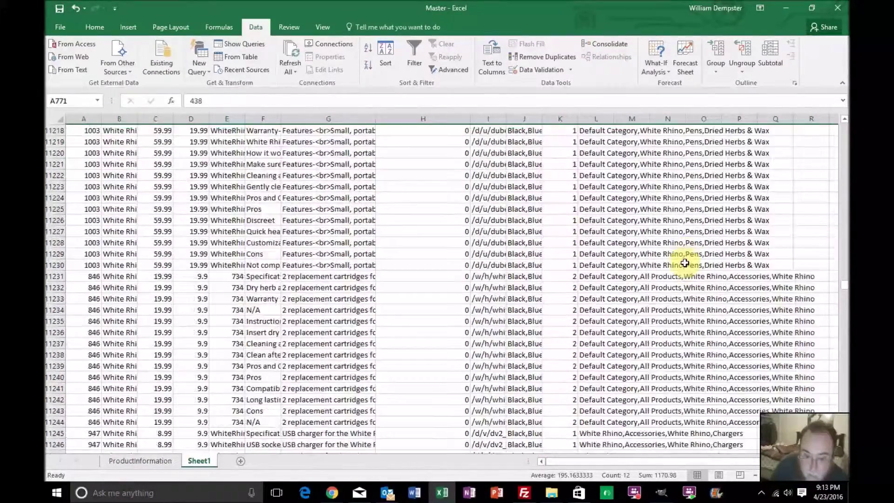
scroll(684, 264, "down", 20)
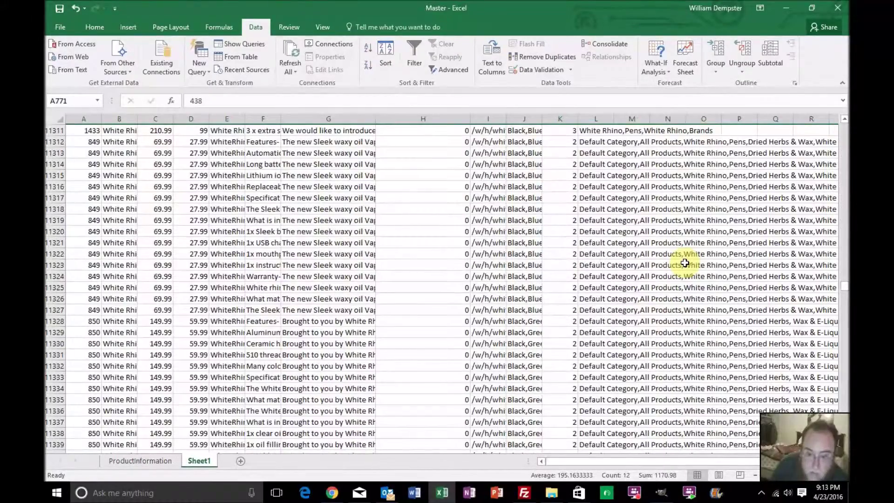
scroll(684, 263, "down", 20)
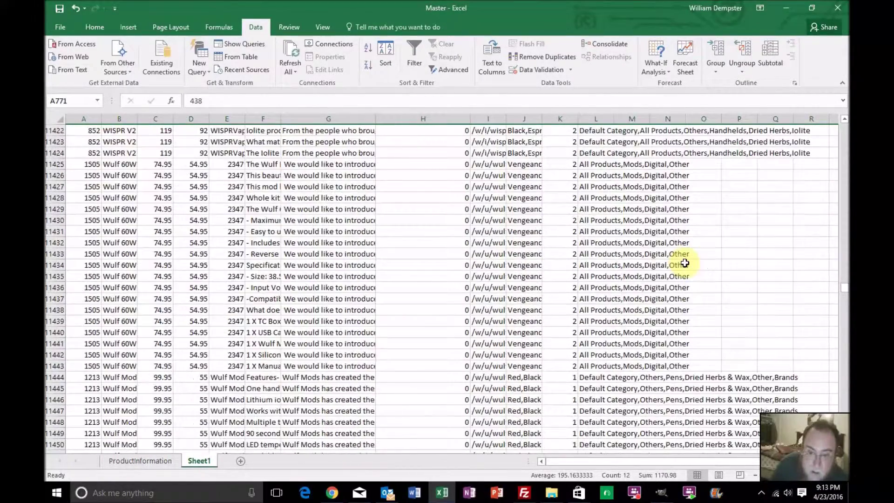
scroll(685, 263, "down", 3)
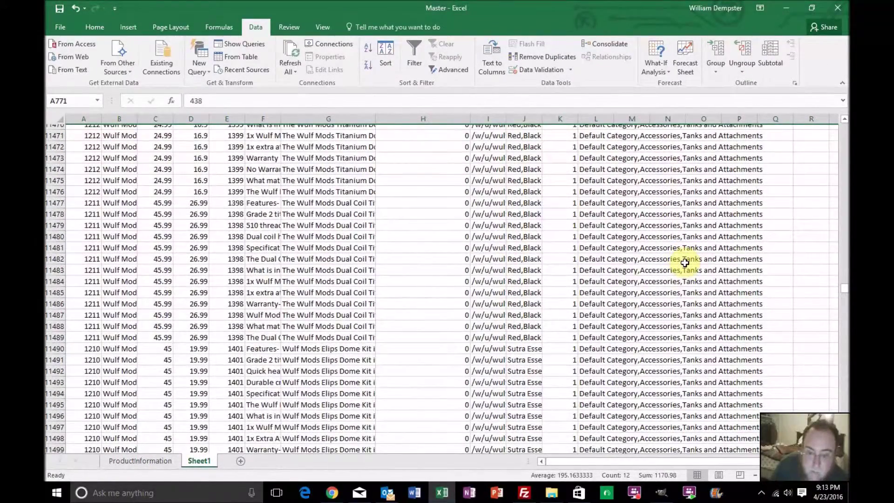
scroll(685, 263, "down", 20)
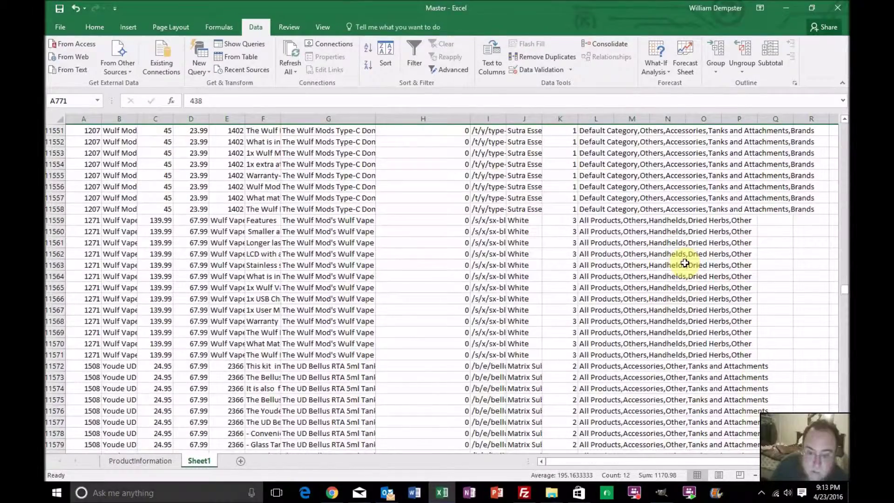
scroll(684, 263, "down", 20)
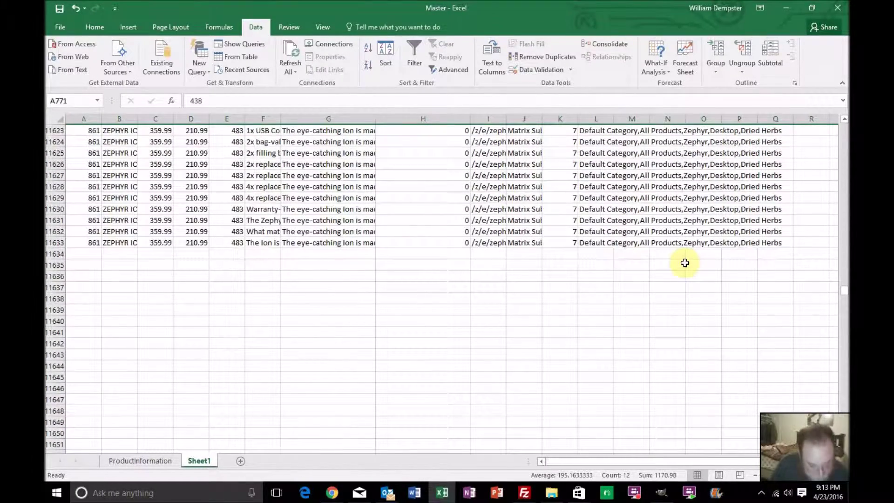
left_click(53, 243, "shift")
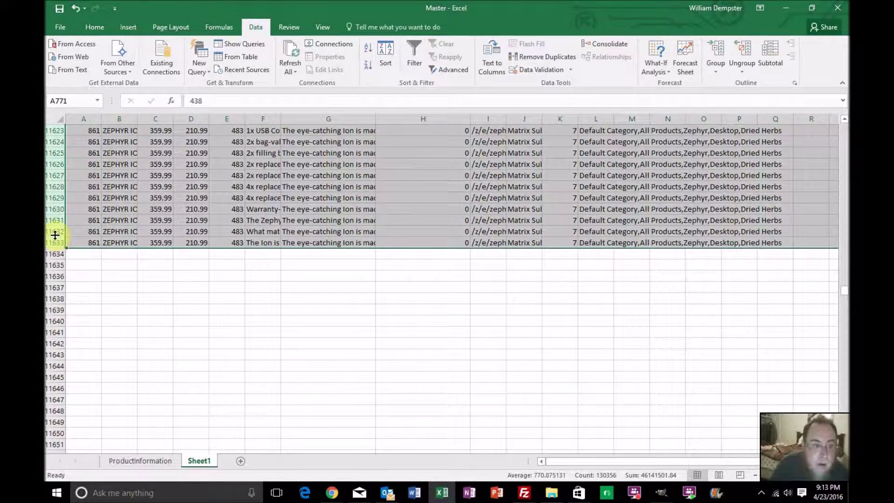
right_click(55, 235)
left_click(73, 324)
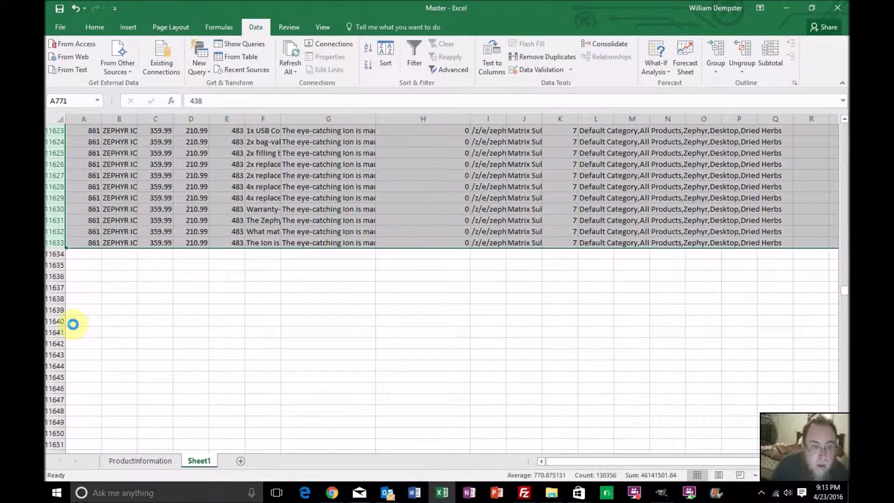
left_click(199, 254)
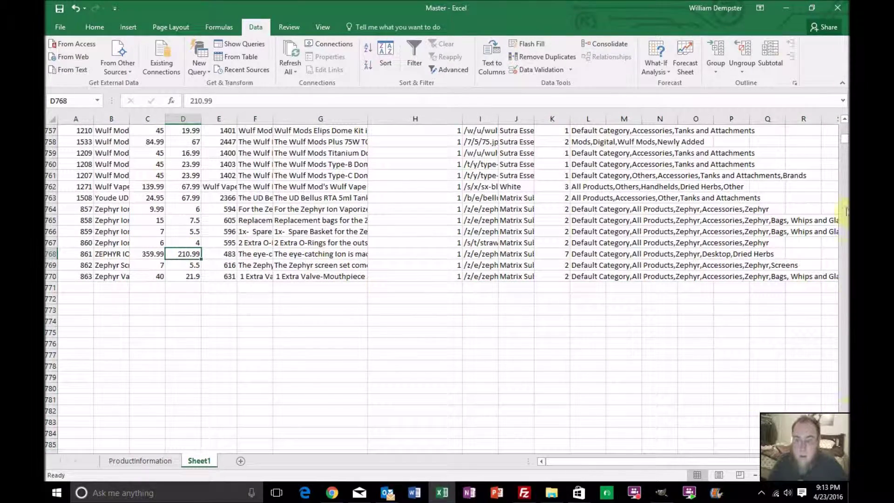
Delete the Test column H
left_click_drag(845, 139, 846, 88)
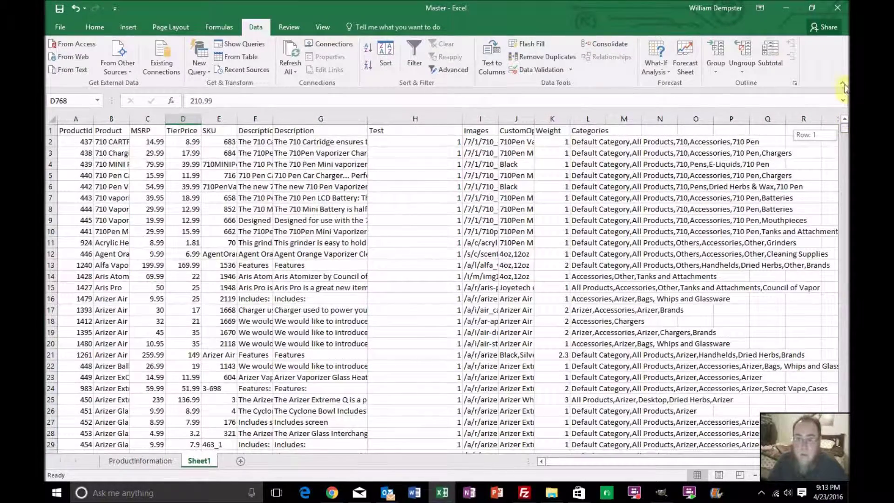
left_click(414, 115)
right_click(415, 116)
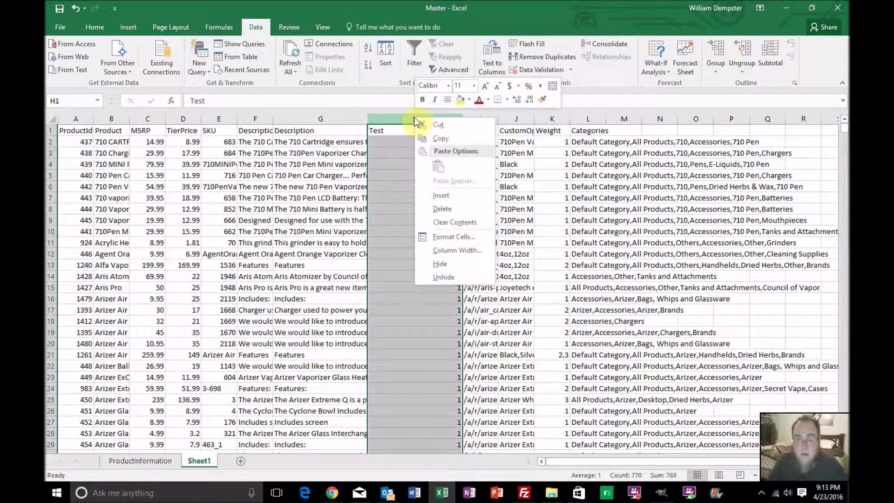
left_click(449, 209)
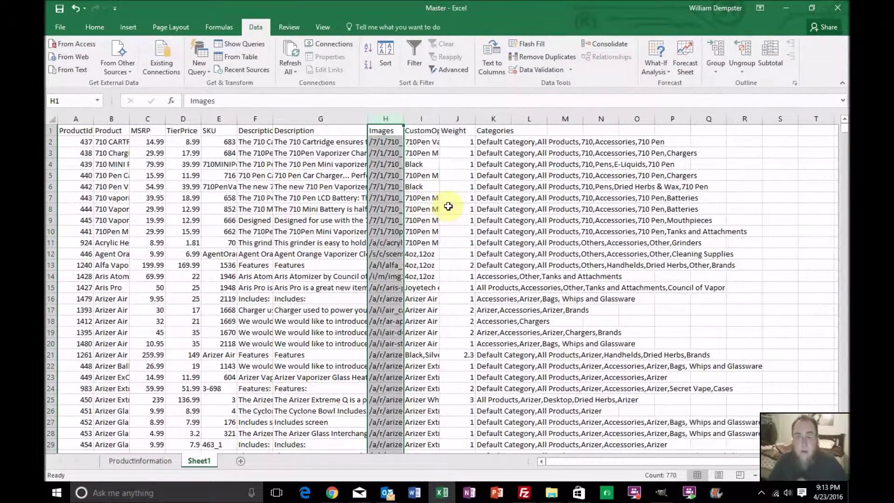
left_click(448, 206)
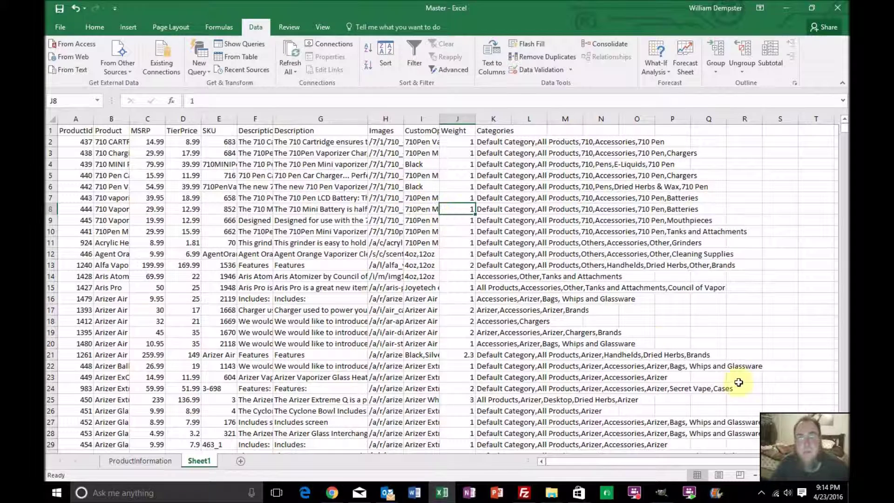
Show the hidden system tray icons from the taskbar
left_click(762, 492)
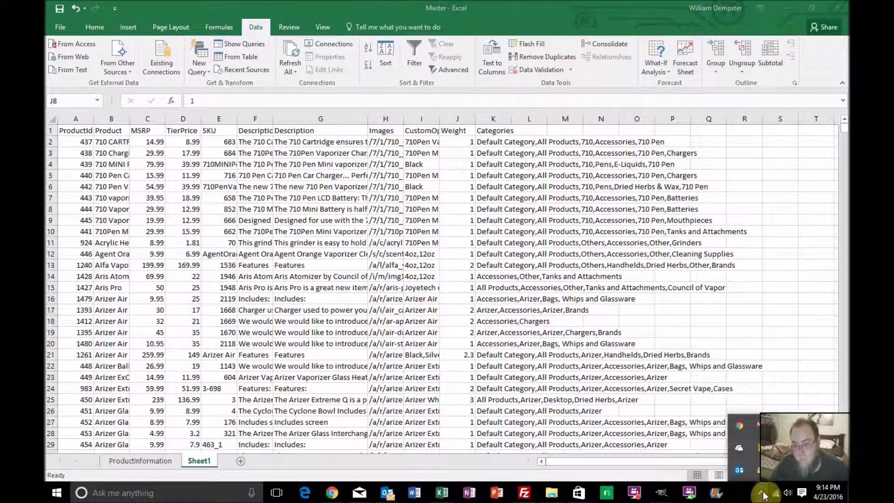